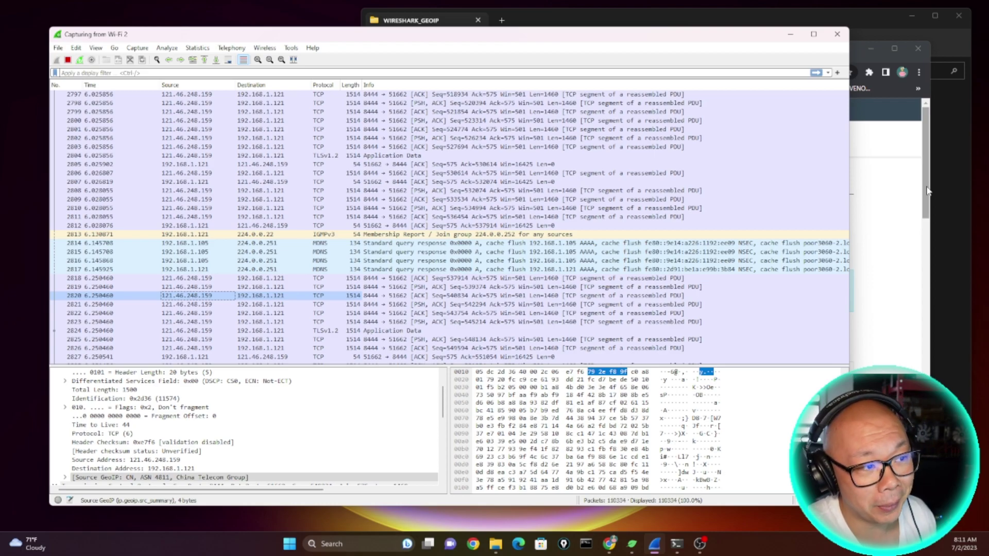
# Look at the GeoLite2 database files in the WIRESHARK_GEOIP folder and return to the Wireshark capture.
pyautogui.click(943, 190)
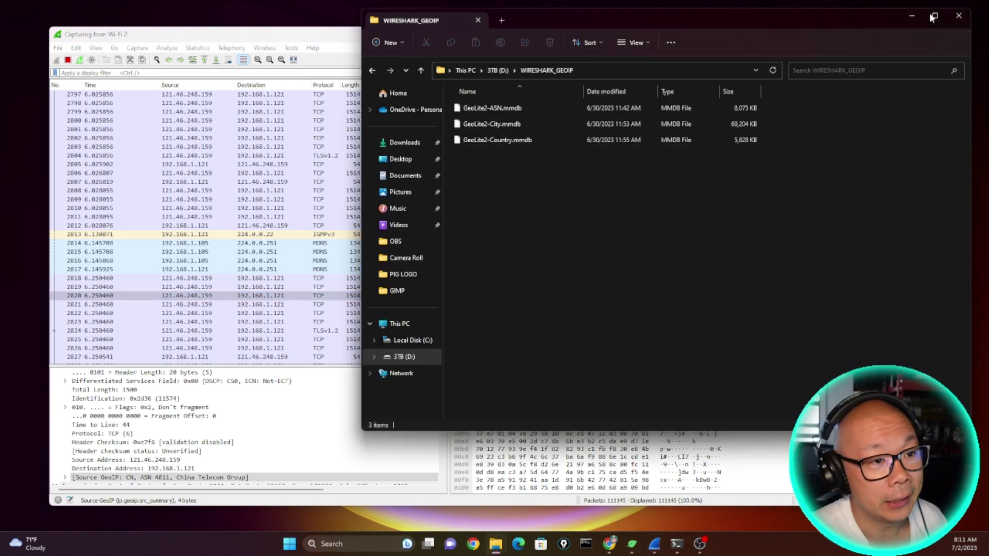
pyautogui.click(319, 45)
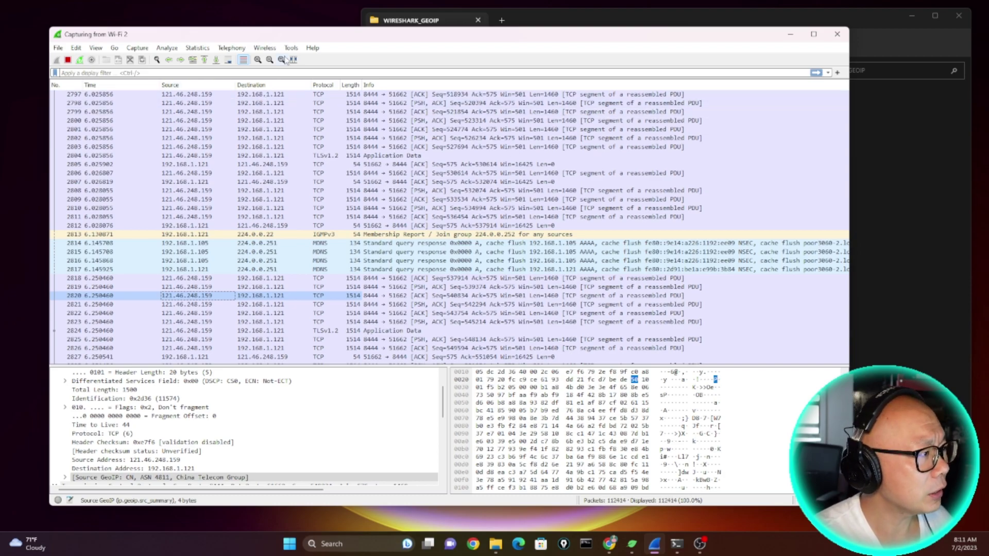
# Switch to Chrome and view Chia's price overview and chart on CoinMarketCap.
pyautogui.moveTo(609, 546)
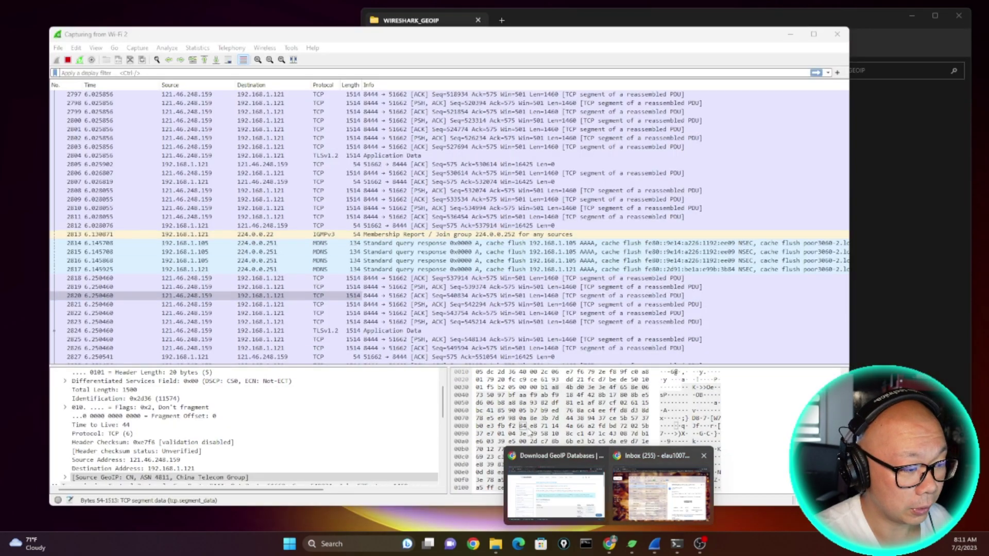
pyautogui.click(521, 459)
pyautogui.click(202, 52)
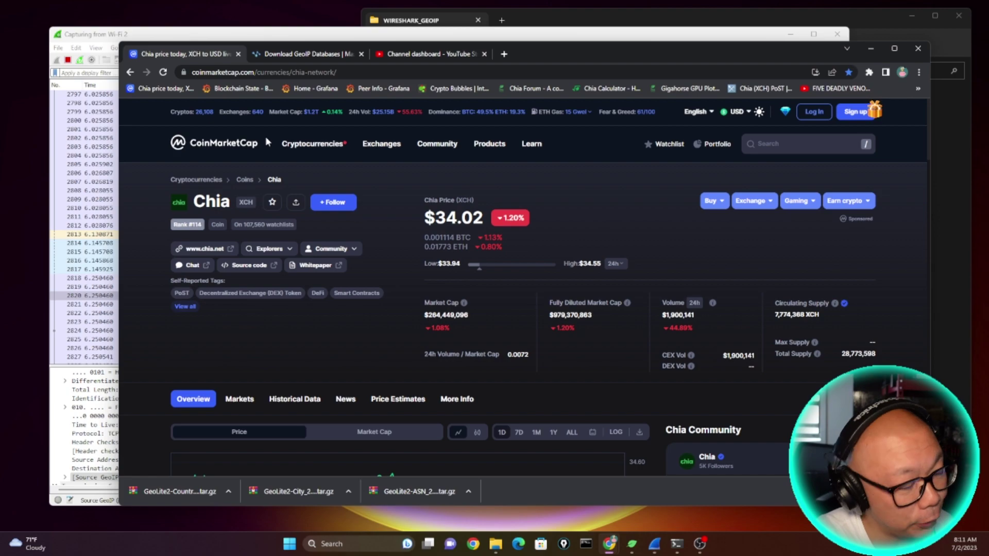
pyautogui.scroll(-3, 474, 312)
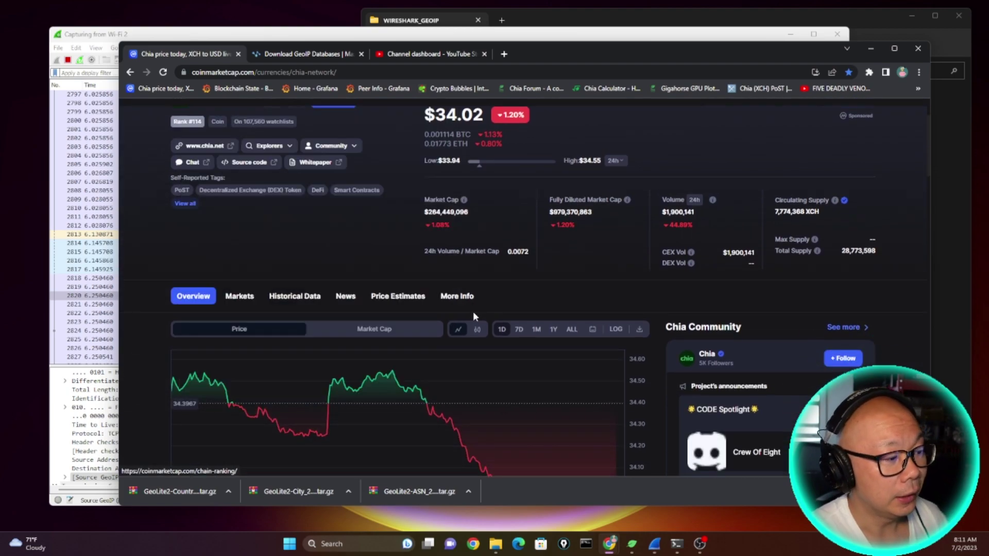
pyautogui.scroll(-2, 528, 308)
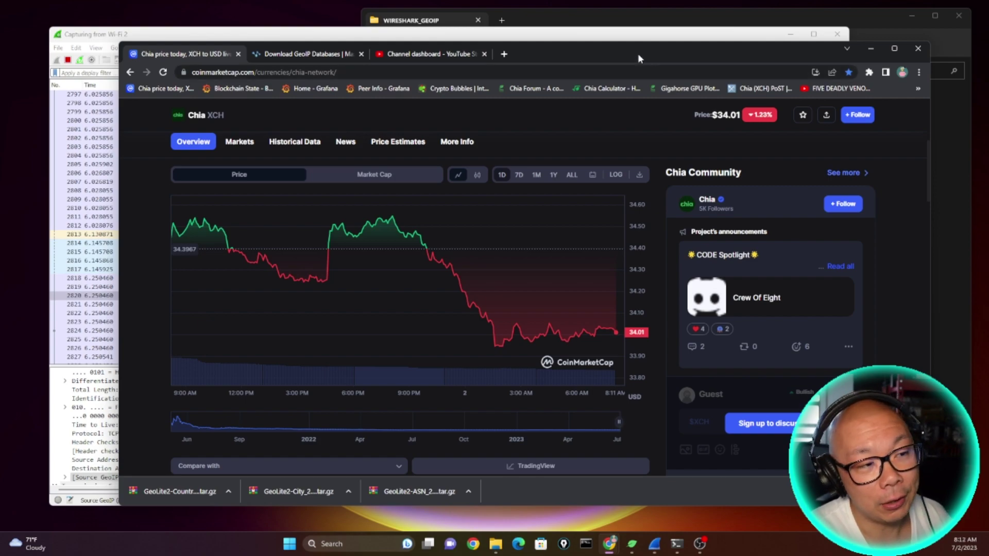
pyautogui.moveTo(638, 53); pyautogui.dragTo(612, 67)
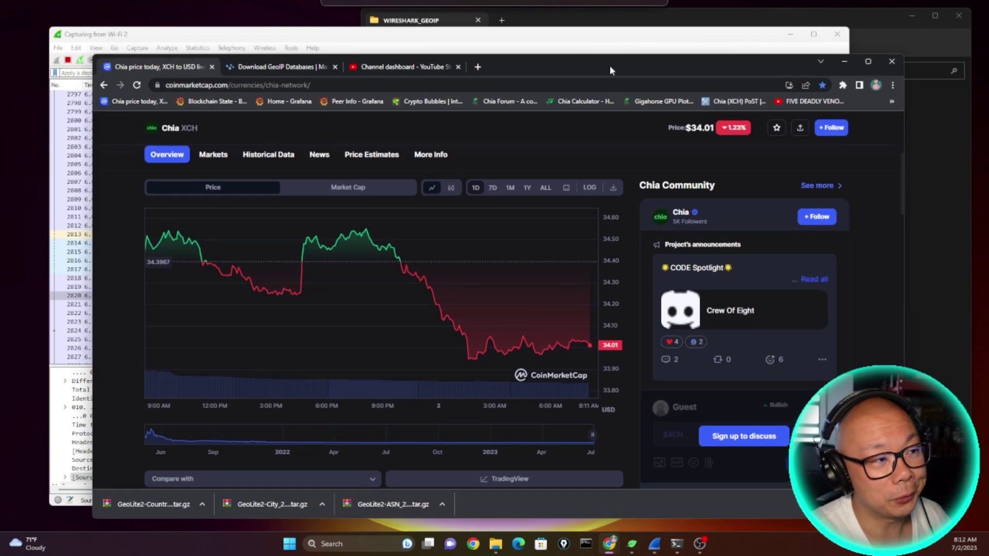
# Switch to Wireshark, widen its window slightly and go to the newest packets of the live capture.
pyautogui.click(607, 43)
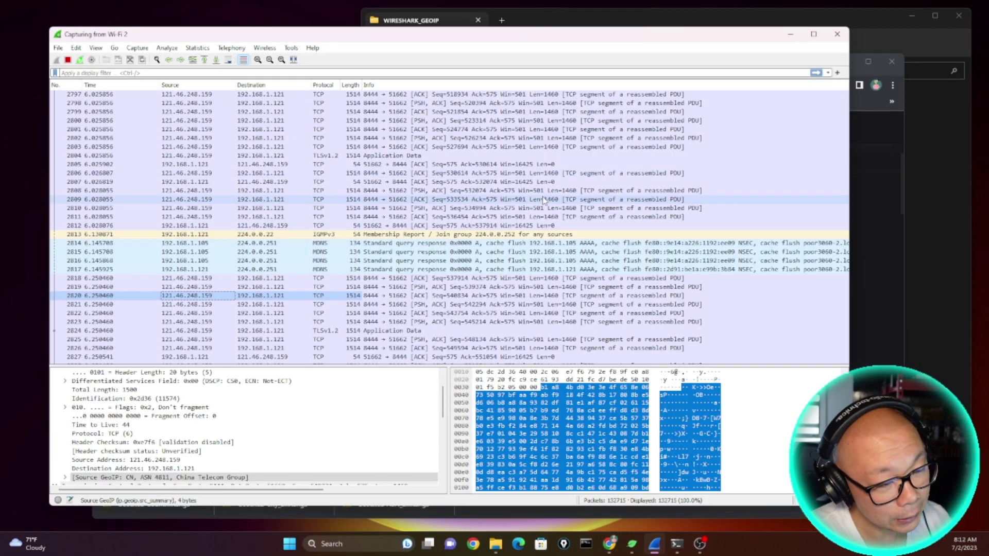
pyautogui.scroll(-5, 556, 258)
pyautogui.scroll(-20, 555, 253)
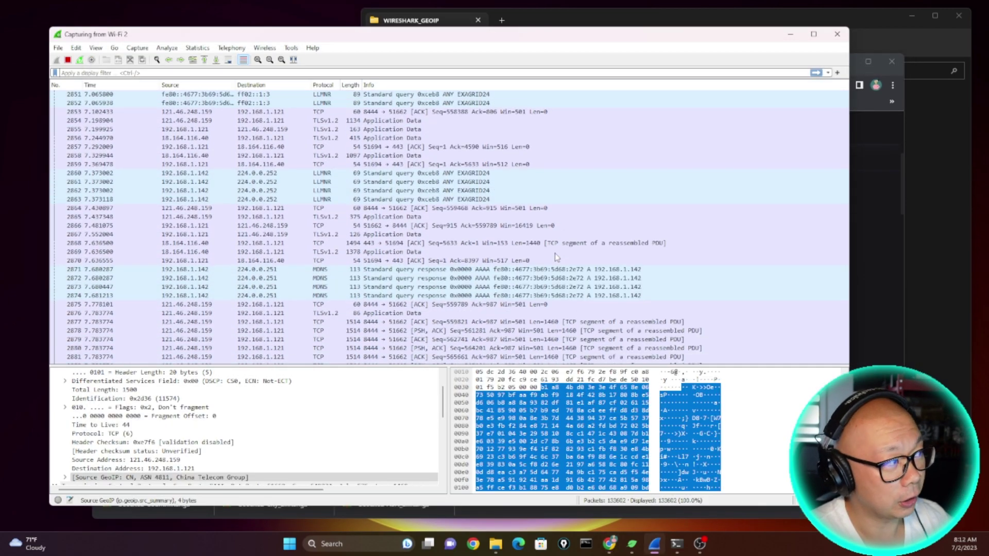
pyautogui.scroll(-20, 745, 248)
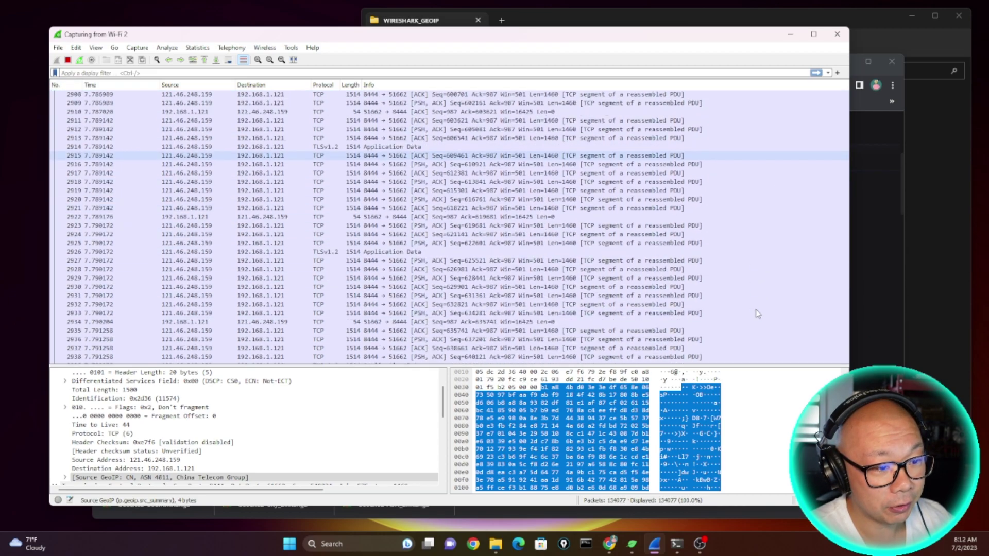
pyautogui.scroll(-8, 808, 320)
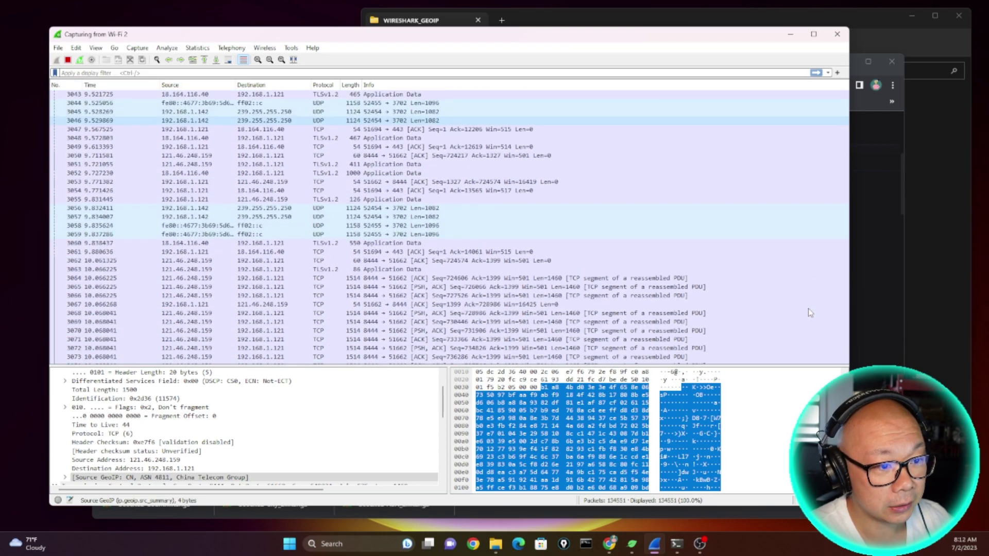
pyautogui.moveTo(849, 215); pyautogui.dragTo(871, 215)
pyautogui.moveTo(867, 98); pyautogui.dragTo(867, 366)
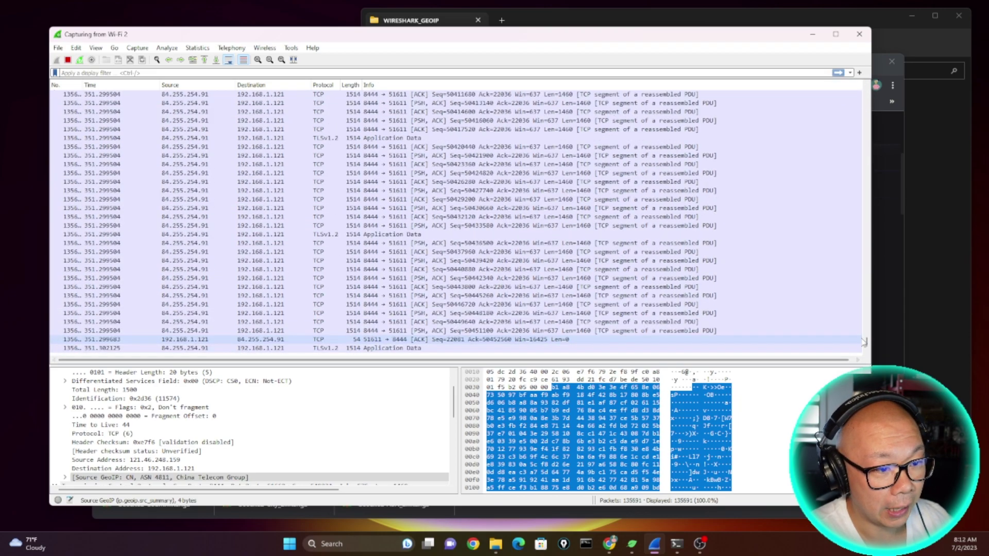
# Select a recent packet sent from 84.255.254.91 to 192.168.1.121 to check its source GeoIP details.
pyautogui.scroll(1, 506, 295)
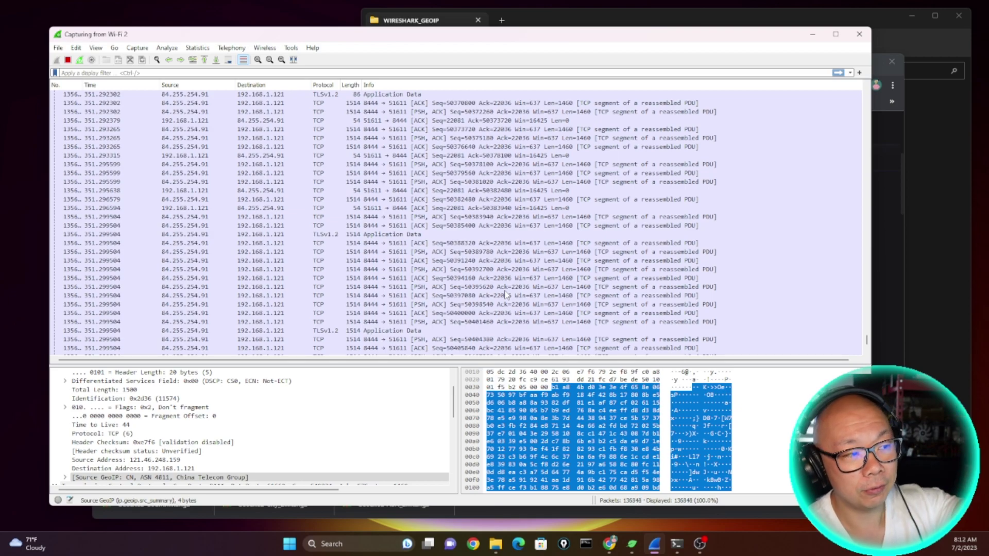
pyautogui.scroll(2, 506, 295)
pyautogui.scroll(4, 506, 295)
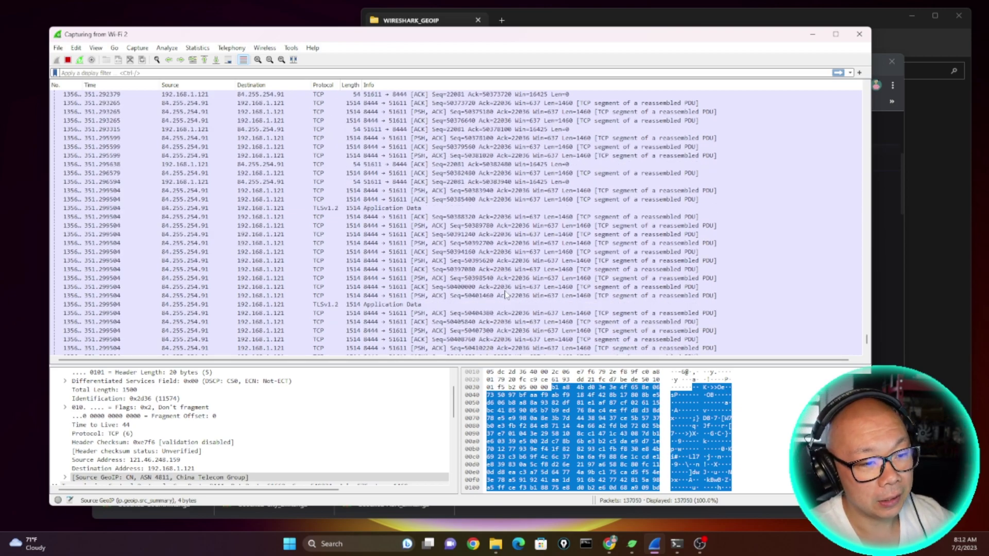
pyautogui.click(283, 270)
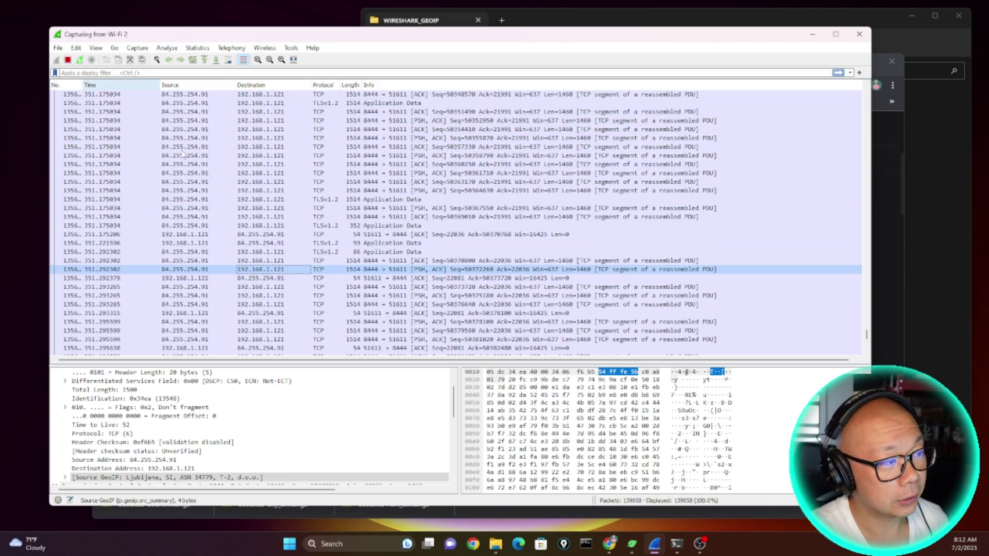
# Examine the source addresses of the incoming packets up to the latest ones in the live capture.
pyautogui.scroll(-5, 400, 264)
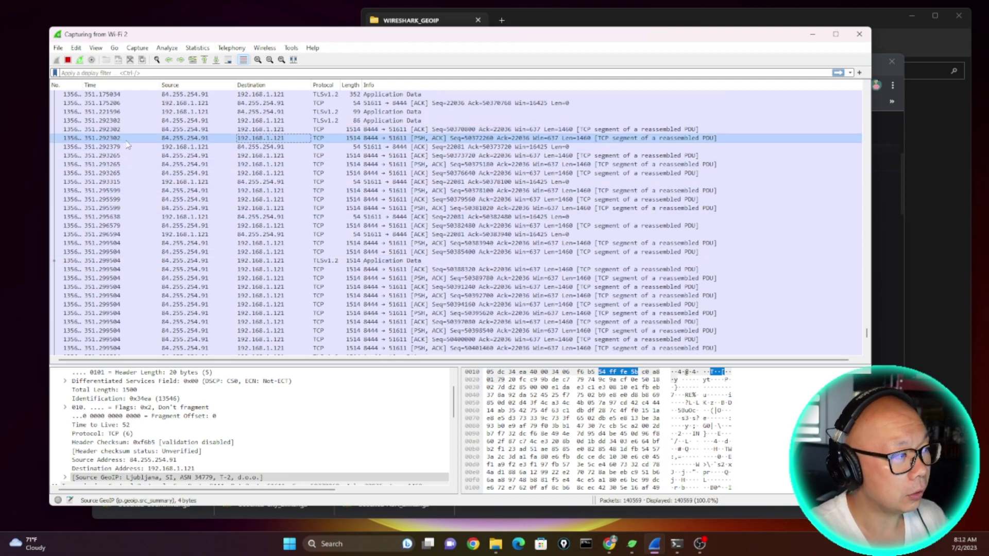
pyautogui.scroll(-6, 400, 265)
pyautogui.scroll(-10, 192, 193)
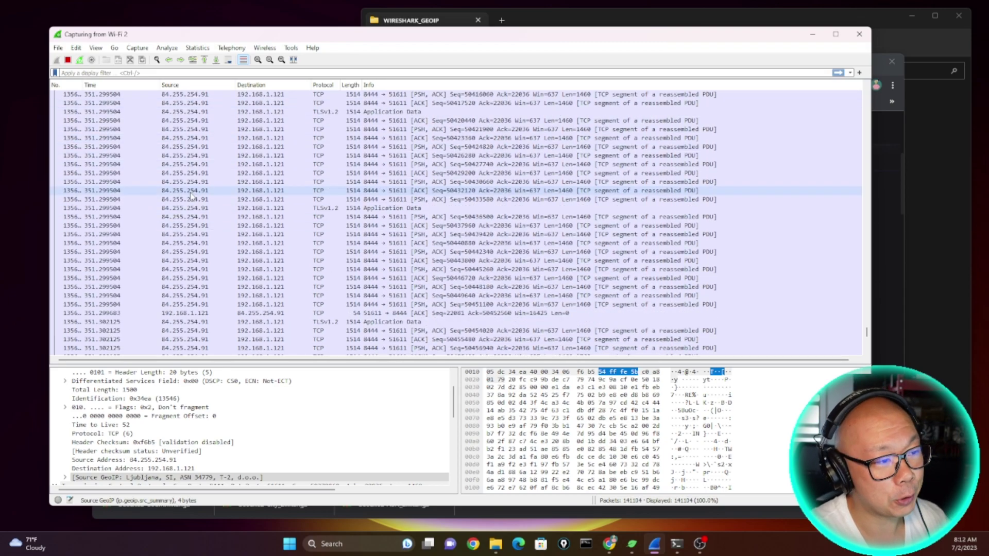
pyautogui.scroll(-10, 192, 196)
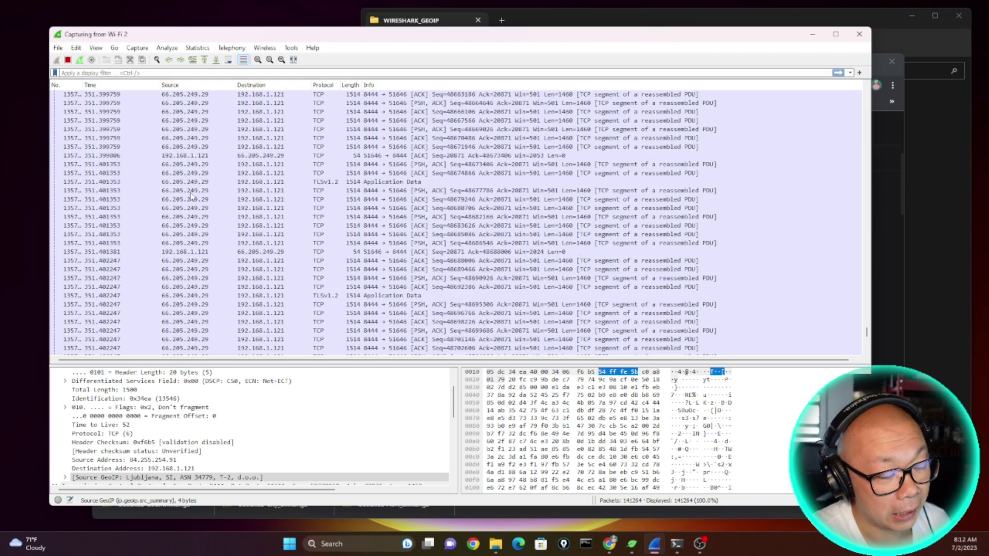
pyautogui.scroll(-12, 184, 191)
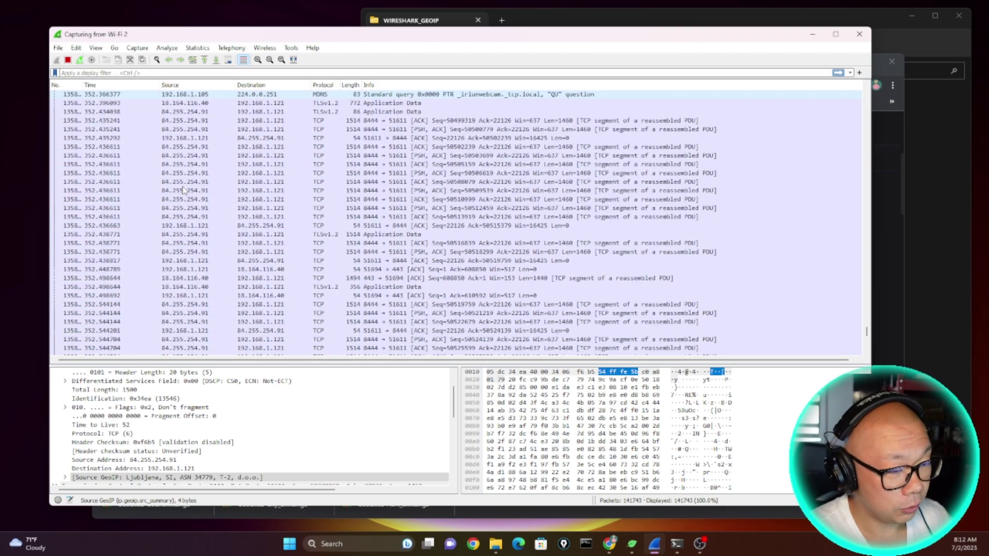
pyautogui.moveTo(866, 334); pyautogui.dragTo(868, 347)
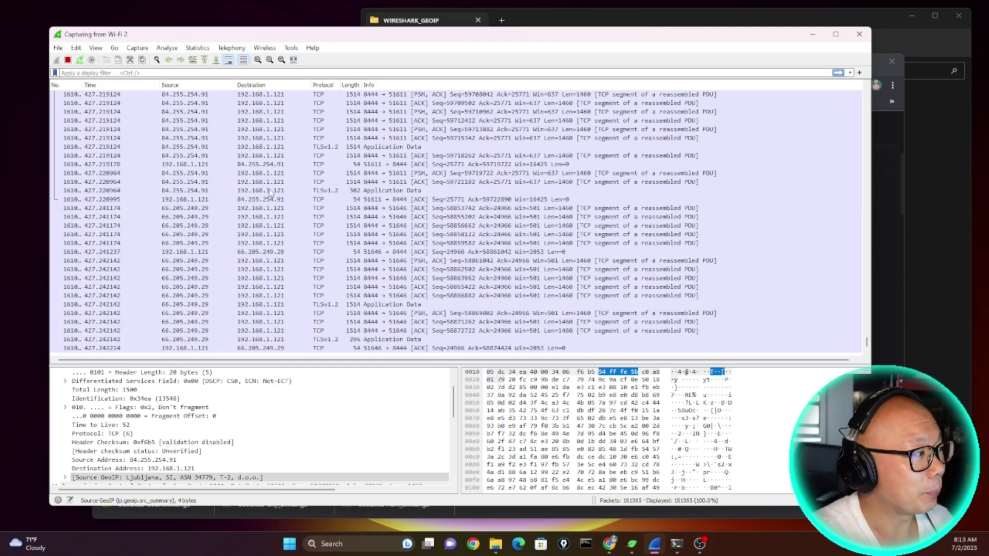
pyautogui.moveTo(568, 40)
pyautogui.mouseDown()
pyautogui.moveTo(591, 60)
pyautogui.moveTo(578, 44)
pyautogui.mouseUp()
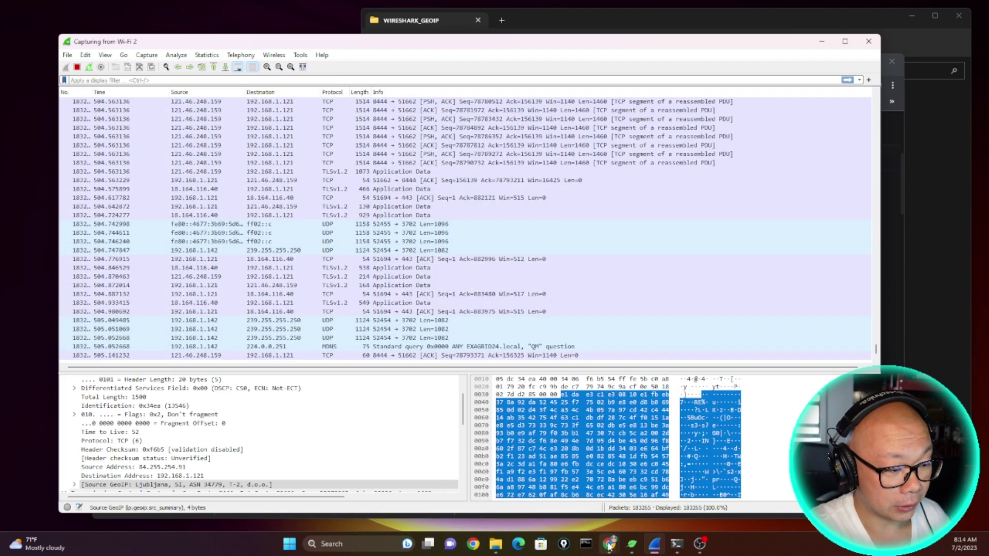
# Switch to Chrome, open MaxMind's Download GeoIP Databases page and highlight the update date of the GeoLite2 ASN binary database.
pyautogui.moveTo(608, 543)
pyautogui.click(561, 498)
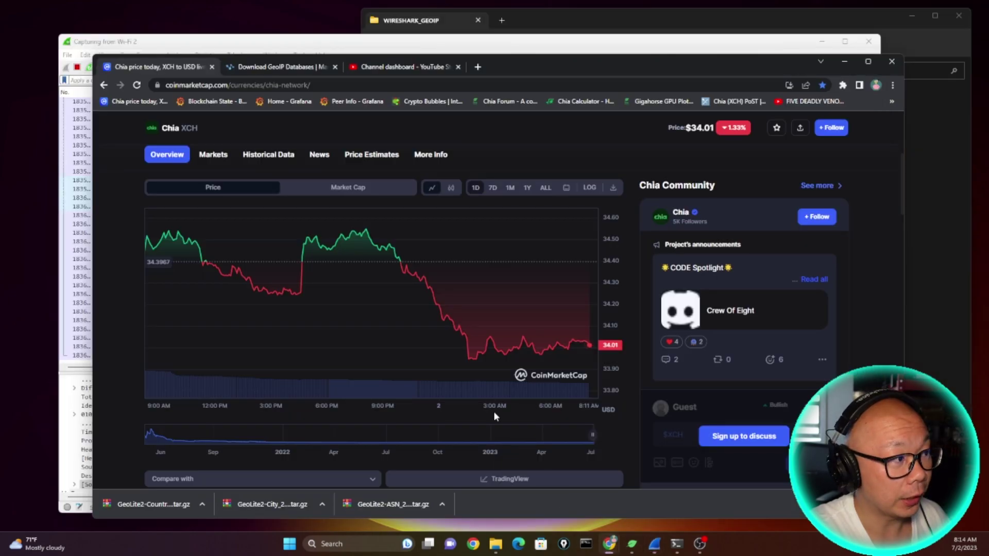
pyautogui.scroll(5, 287, 239)
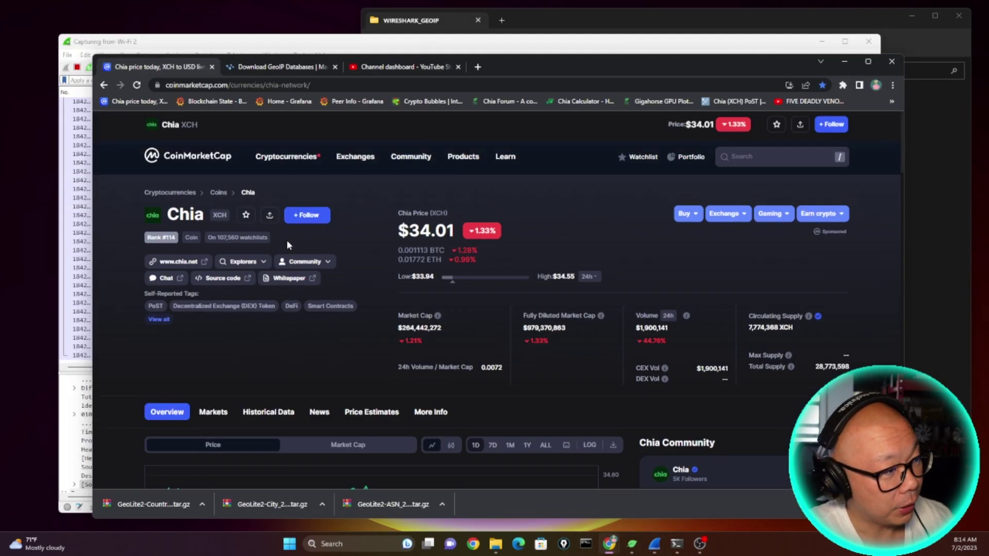
pyautogui.click(270, 67)
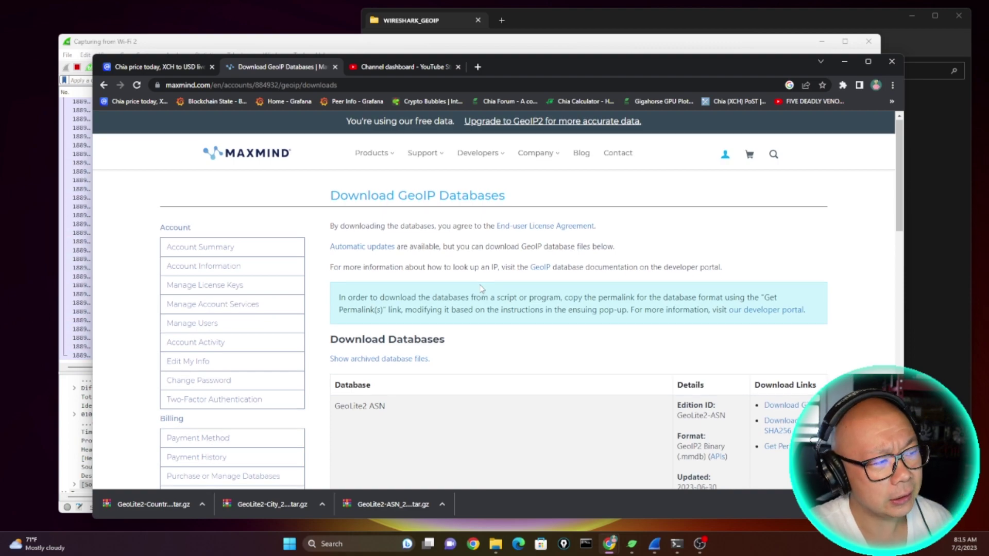
pyautogui.scroll(-2, 482, 289)
pyautogui.scroll(-3, 482, 289)
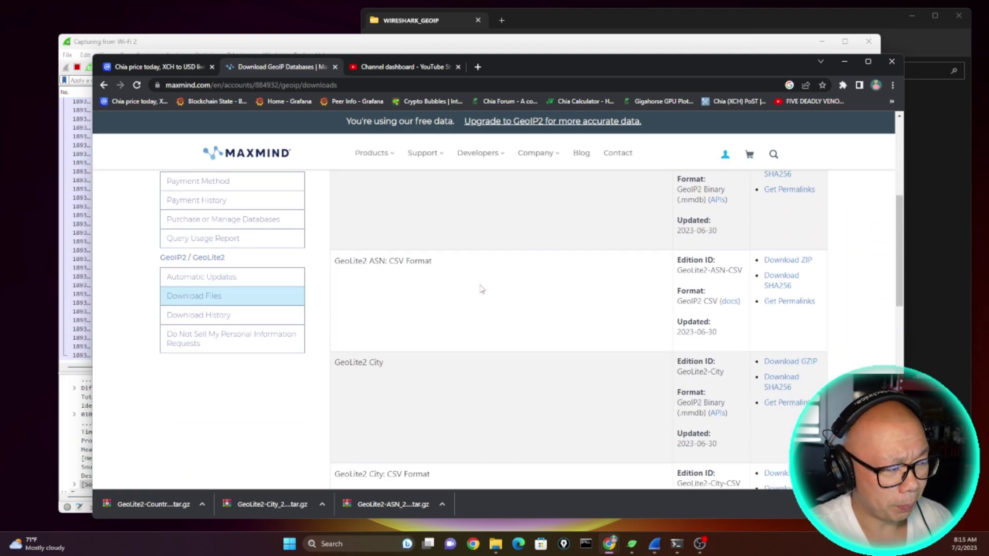
pyautogui.scroll(5, 482, 288)
pyautogui.scroll(-4, 482, 289)
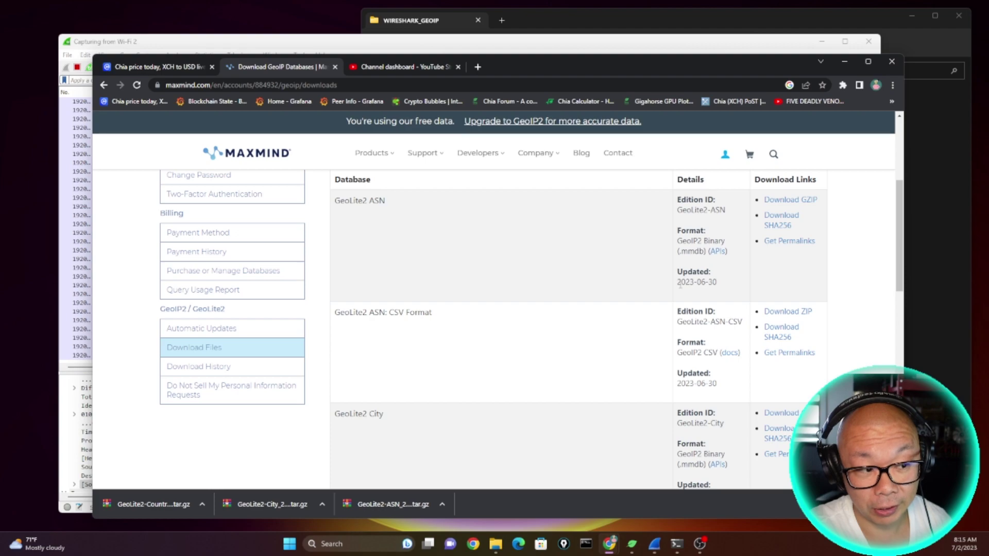
pyautogui.moveTo(715, 282); pyautogui.dragTo(719, 282)
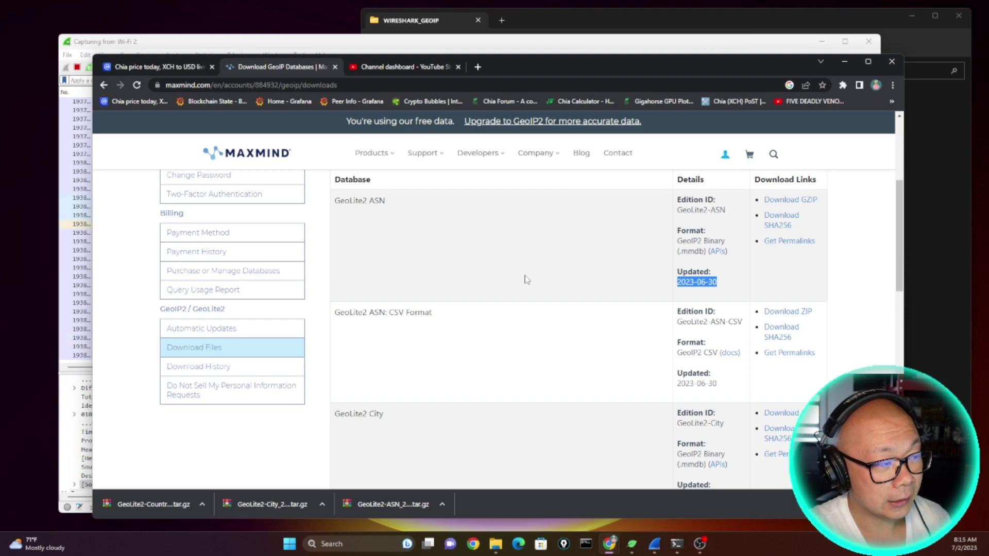
# Review the GeoLite2 ASN, City and Country entries in the download list, including their formats and download links.
pyautogui.scroll(-4, 527, 280)
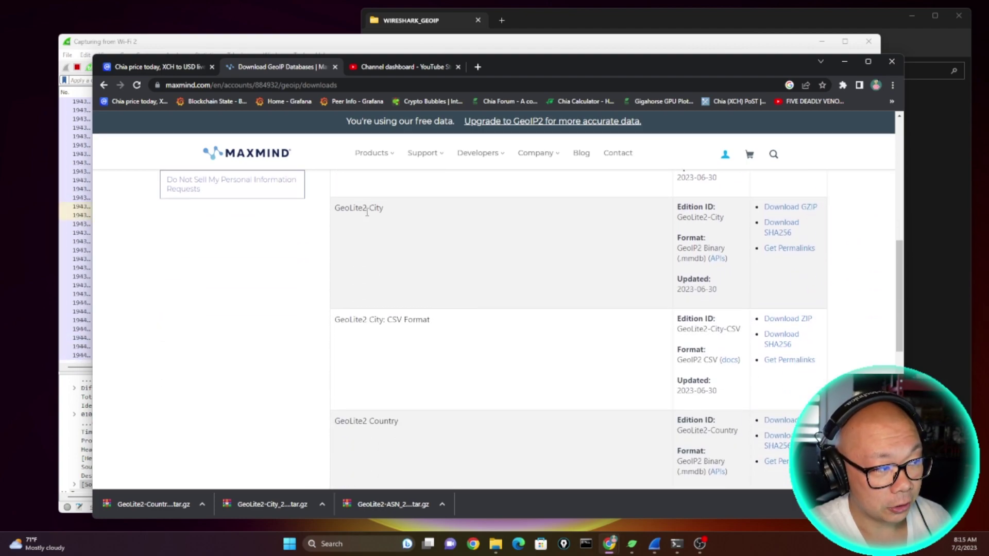
pyautogui.scroll(-2, 383, 258)
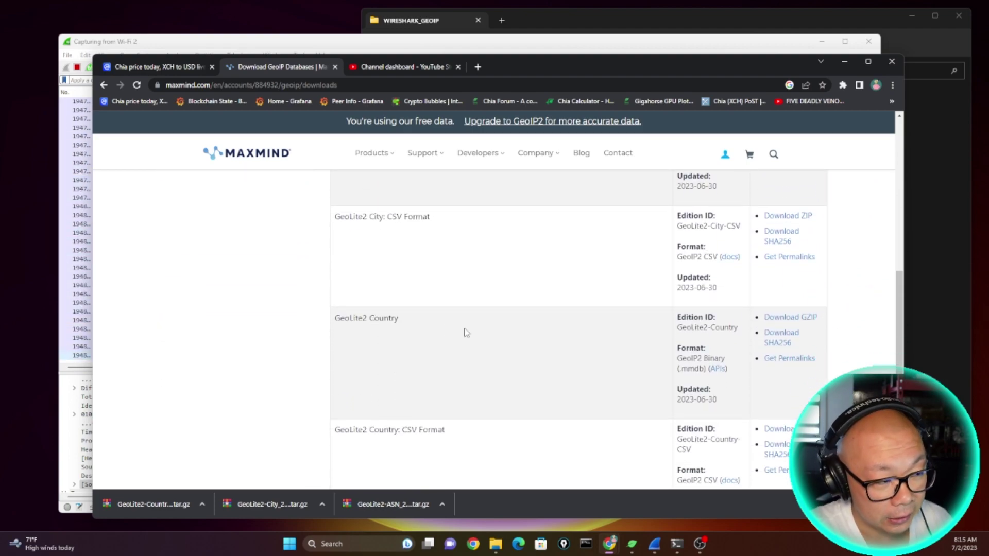
pyautogui.scroll(2, 397, 332)
pyautogui.scroll(8, 397, 332)
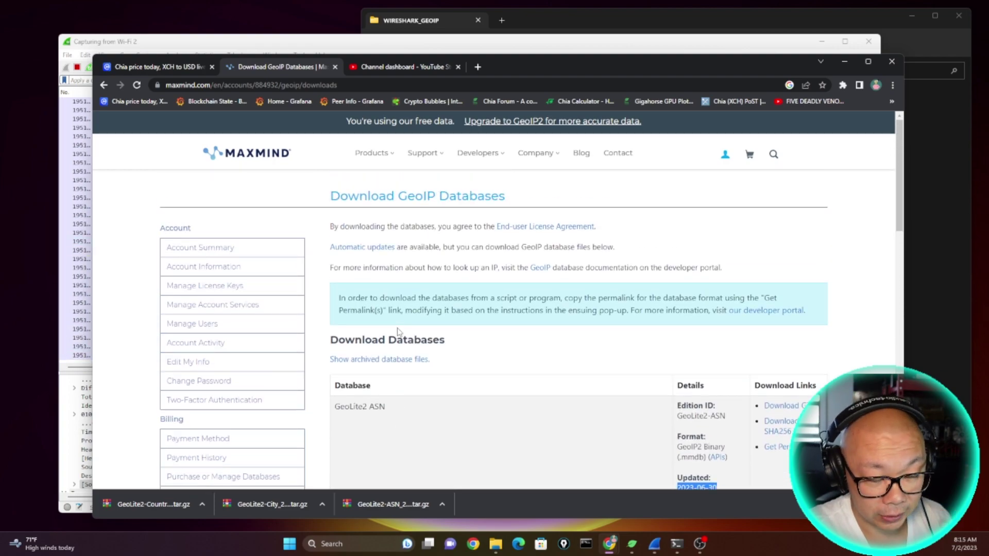
pyautogui.scroll(-1, 461, 332)
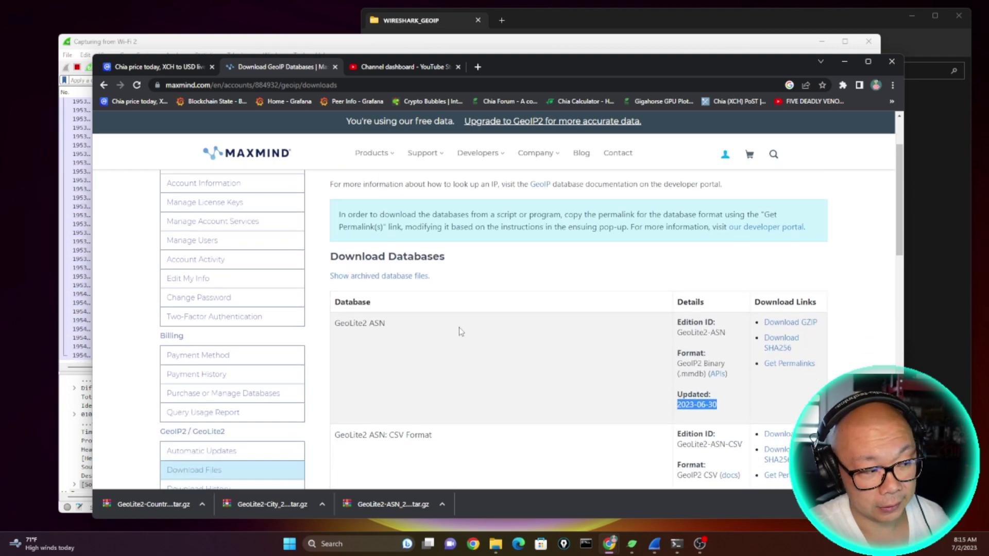
pyautogui.scroll(-2, 461, 331)
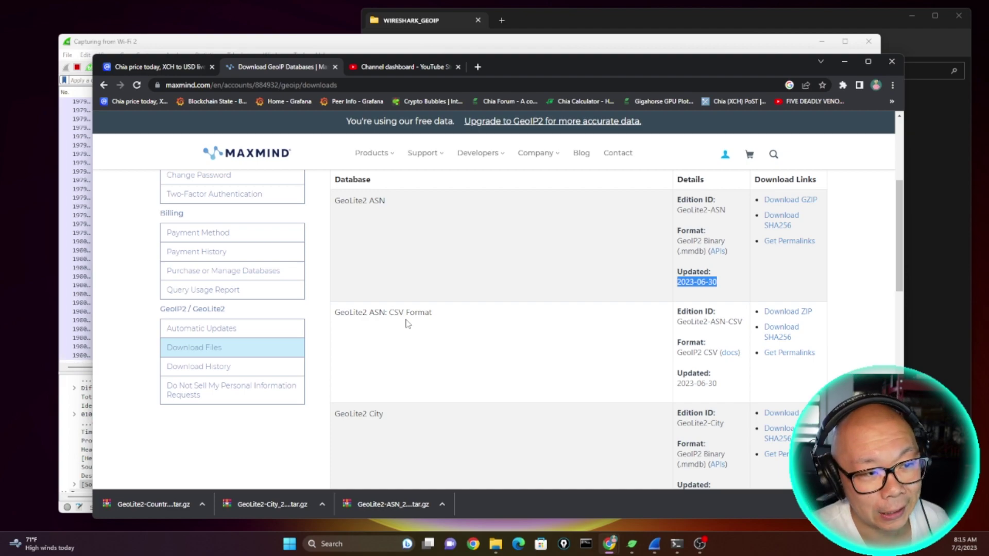
pyautogui.scroll(3, 439, 229)
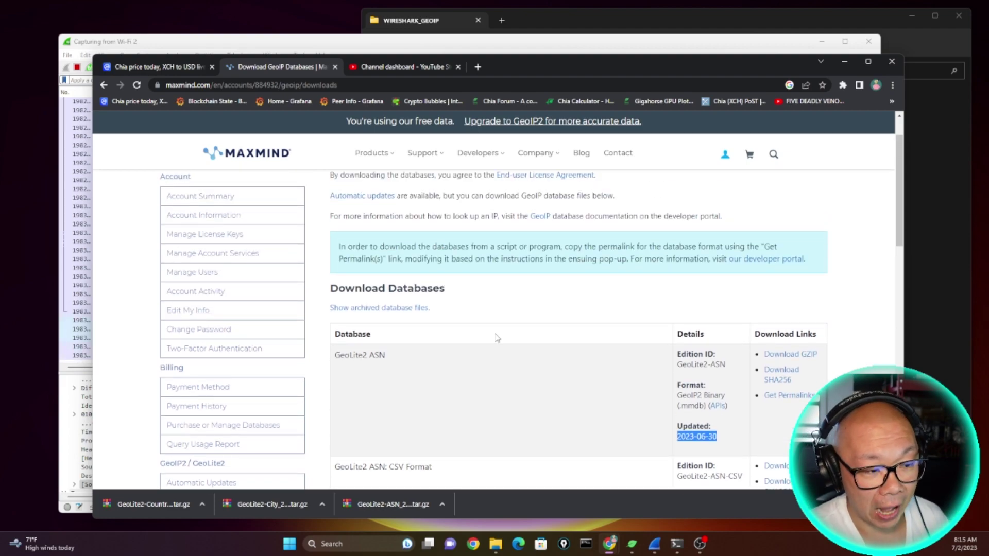
pyautogui.scroll(-1, 713, 325)
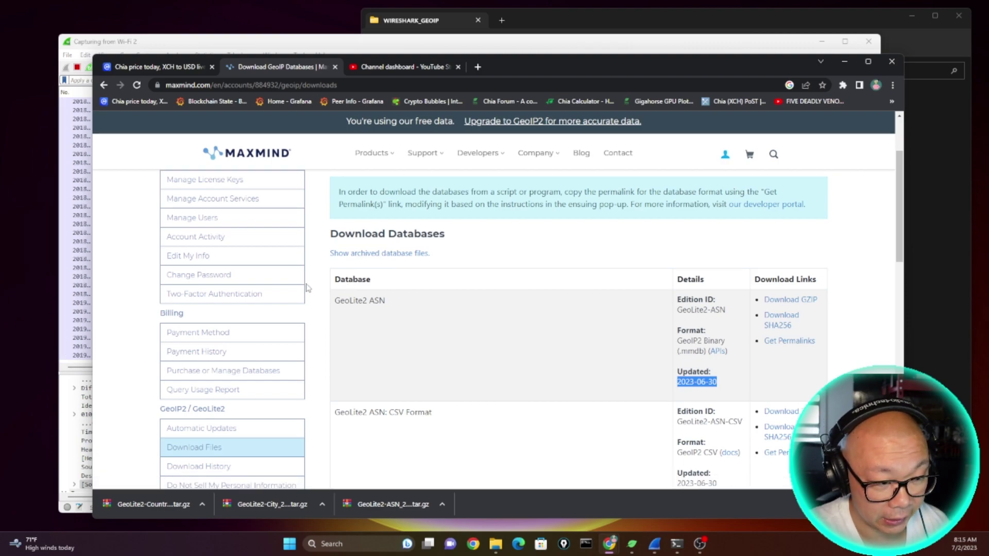
pyautogui.scroll(-5, 305, 287)
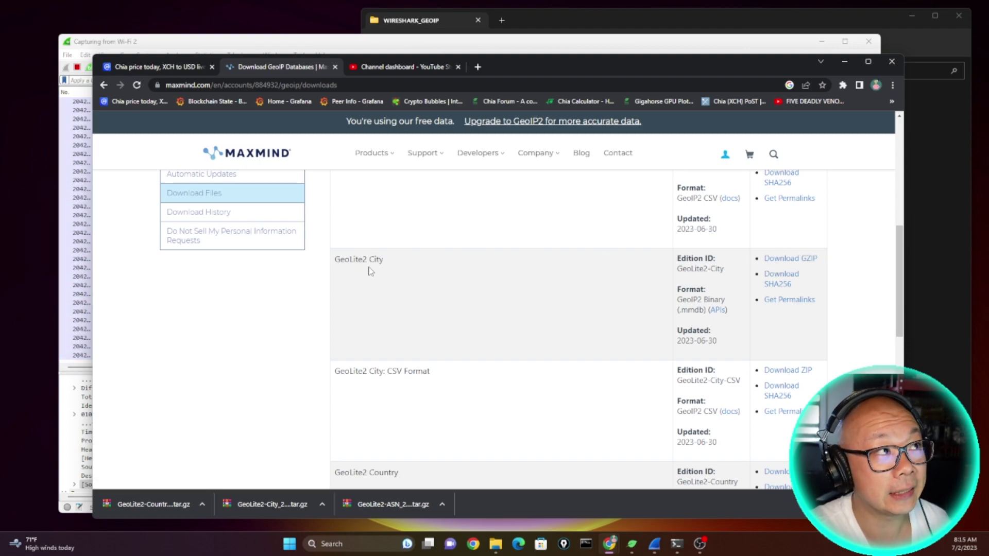
# Review the GeoLite2 Country entries on the download page and open the downloaded GeoLite2-Country_20230630.tar.gz archive from the Downloads folder in WinRAR.
pyautogui.scroll(-3, 459, 342)
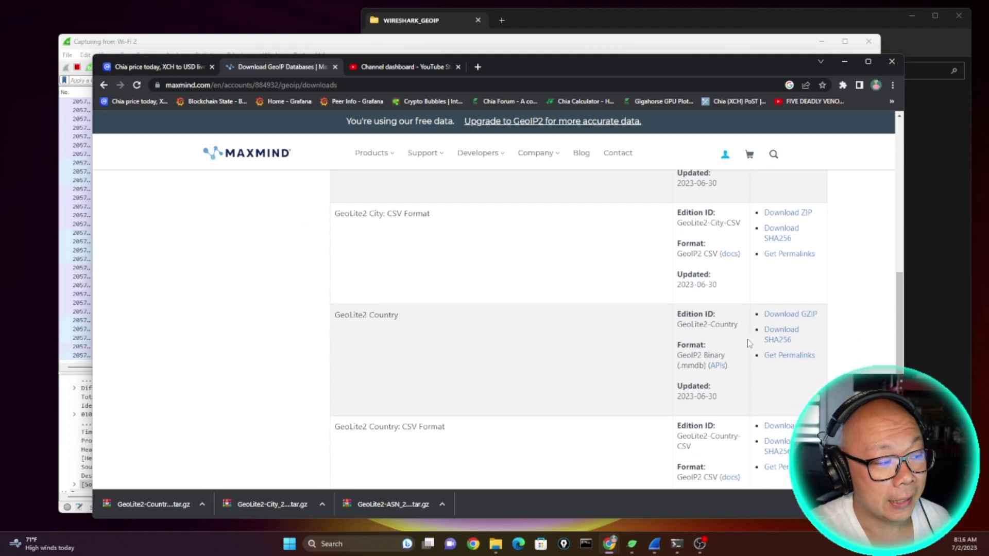
pyautogui.scroll(-1, 781, 319)
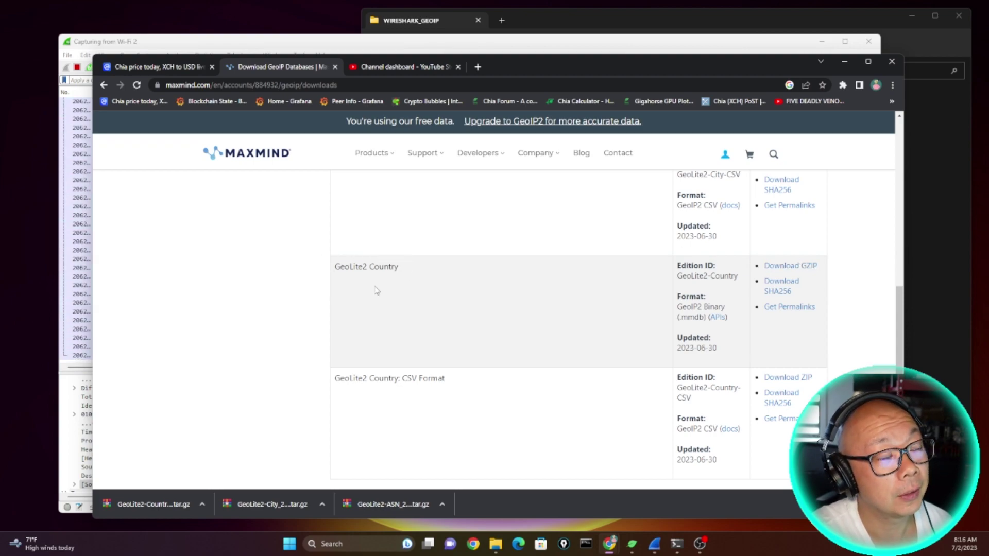
pyautogui.moveTo(496, 547)
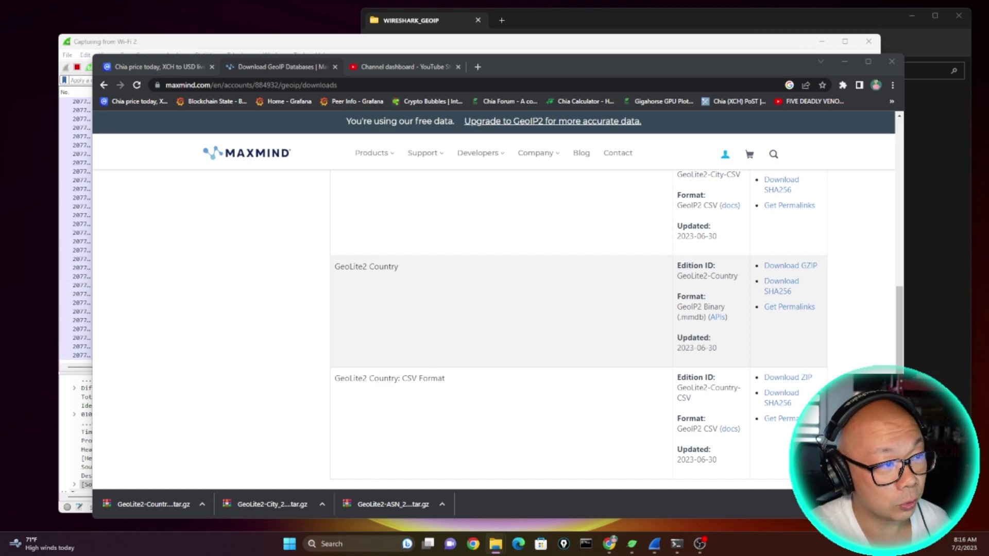
pyautogui.moveTo(494, 0); pyautogui.dragTo(663, 357)
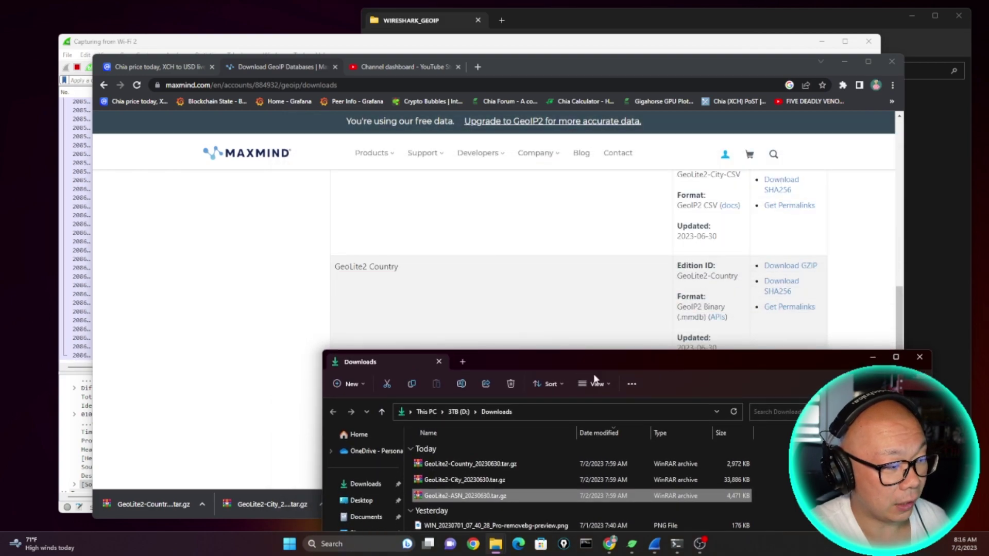
pyautogui.click(474, 467)
pyautogui.doubleClick(474, 466)
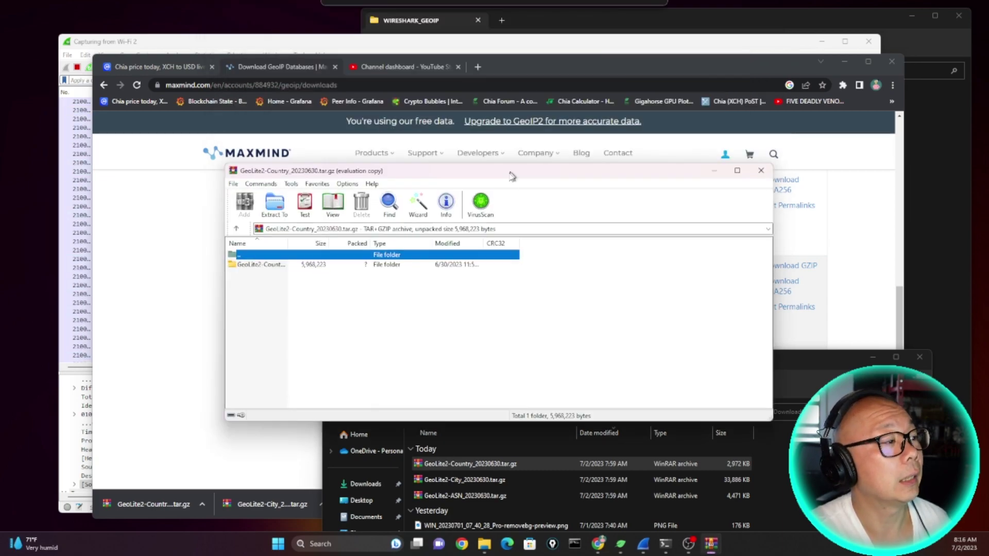
pyautogui.click(873, 357)
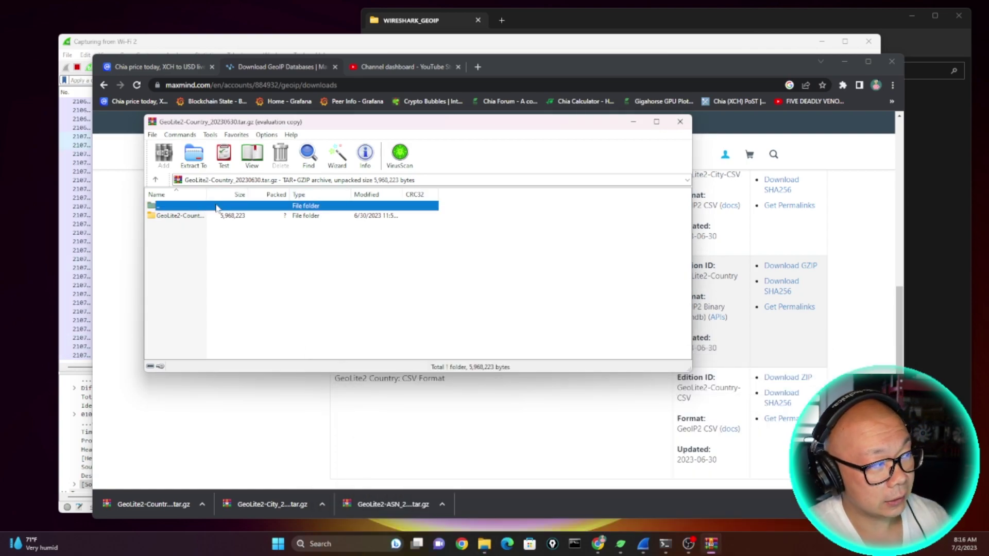
# Select GeoLite2-Country.mmdb inside the archive's folder, showing its full name, and compare it with the .mmdb files in D:\WIRESHARK_GEOIP.
pyautogui.doubleClick(177, 218)
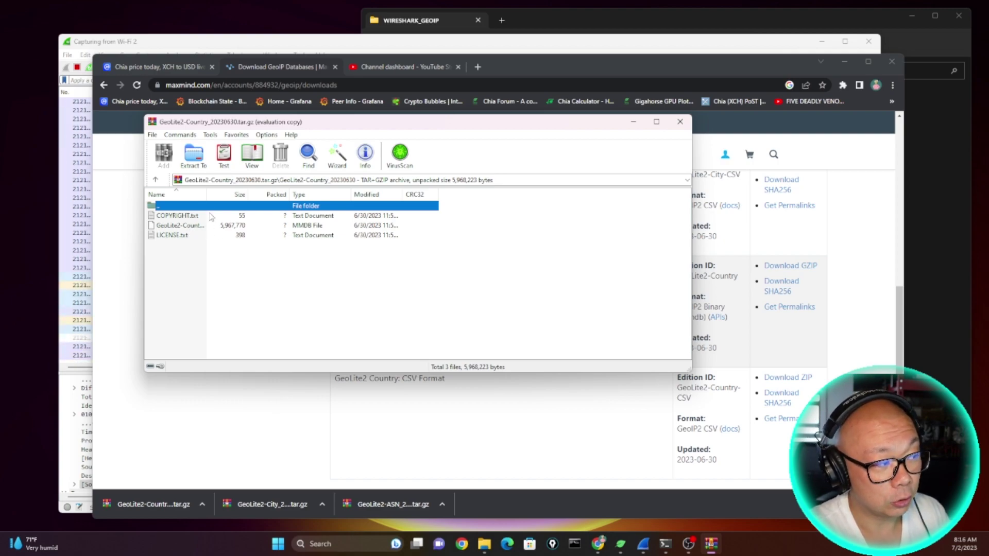
pyautogui.moveTo(206, 196); pyautogui.dragTo(246, 198)
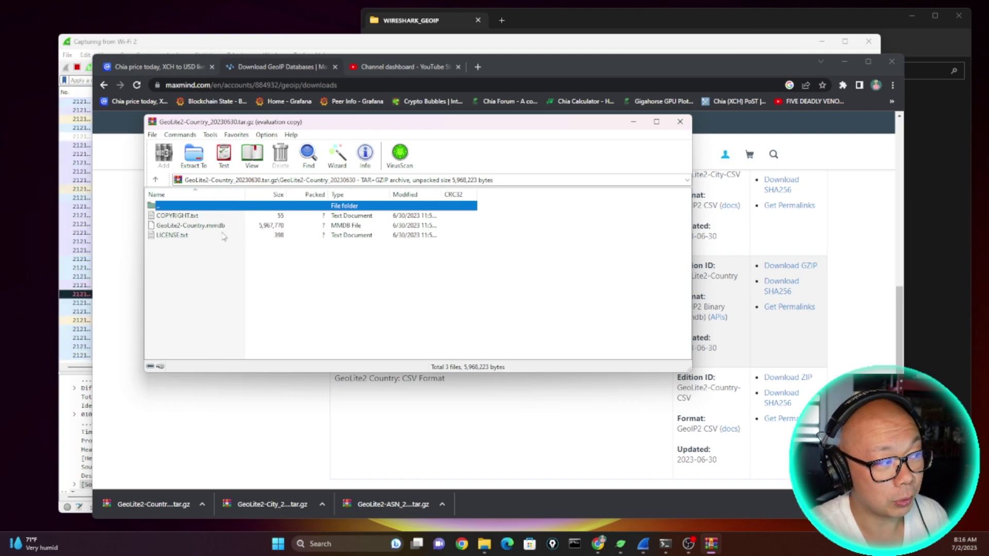
pyautogui.click(194, 228)
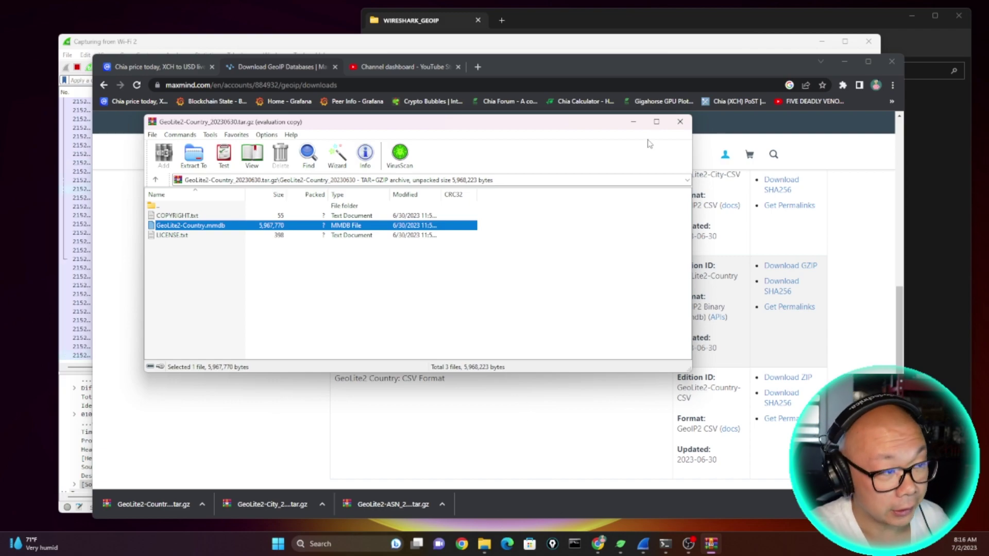
pyautogui.click(633, 122)
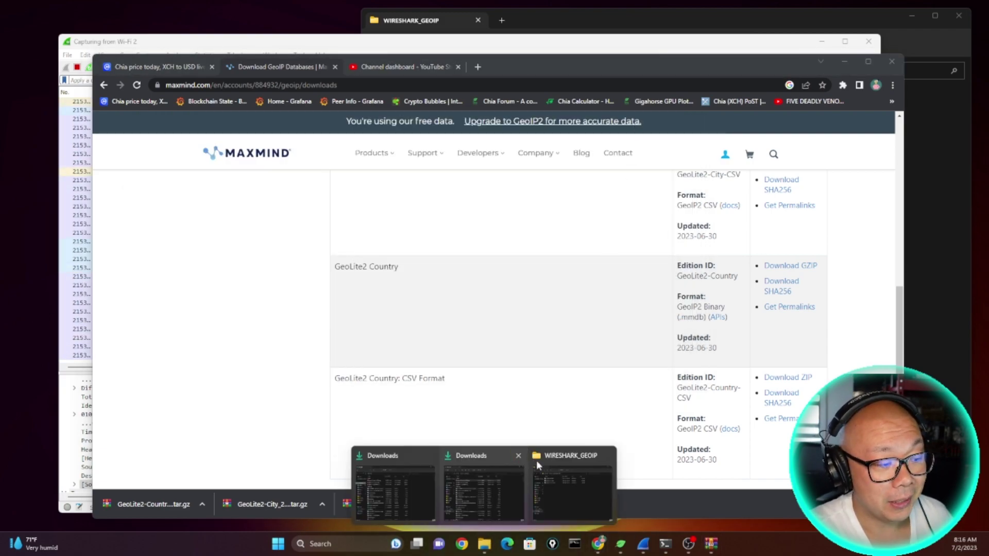
pyautogui.click(556, 495)
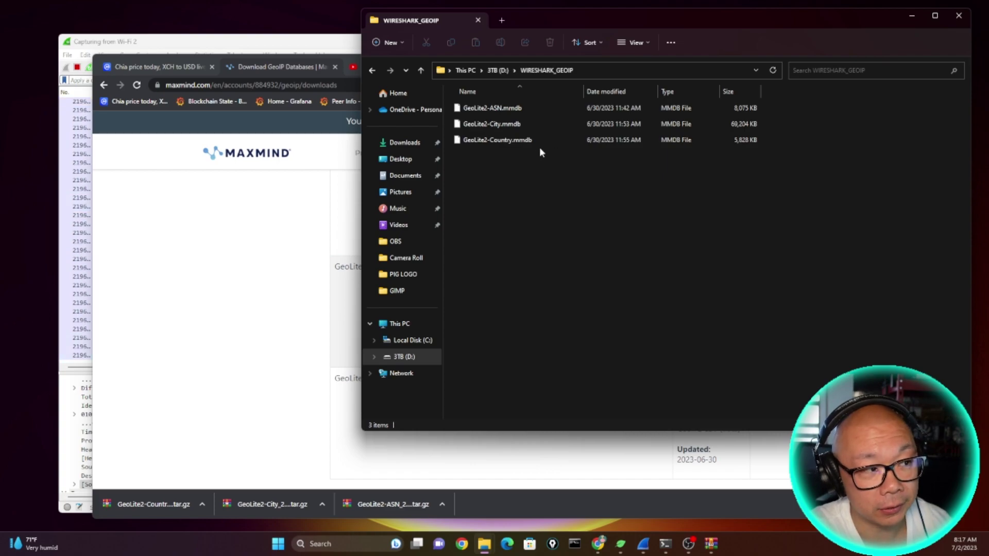
pyautogui.click(508, 123)
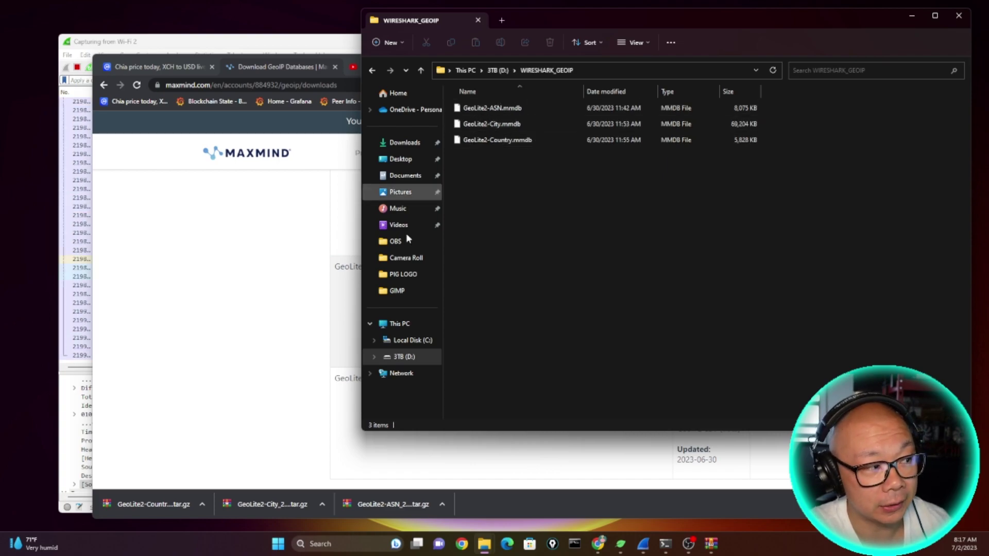
# Review the database download list once more in Chrome, and switch back to the live Wi-Fi 2 capture in Wireshark.
pyautogui.click(273, 293)
pyautogui.scroll(15, 401, 353)
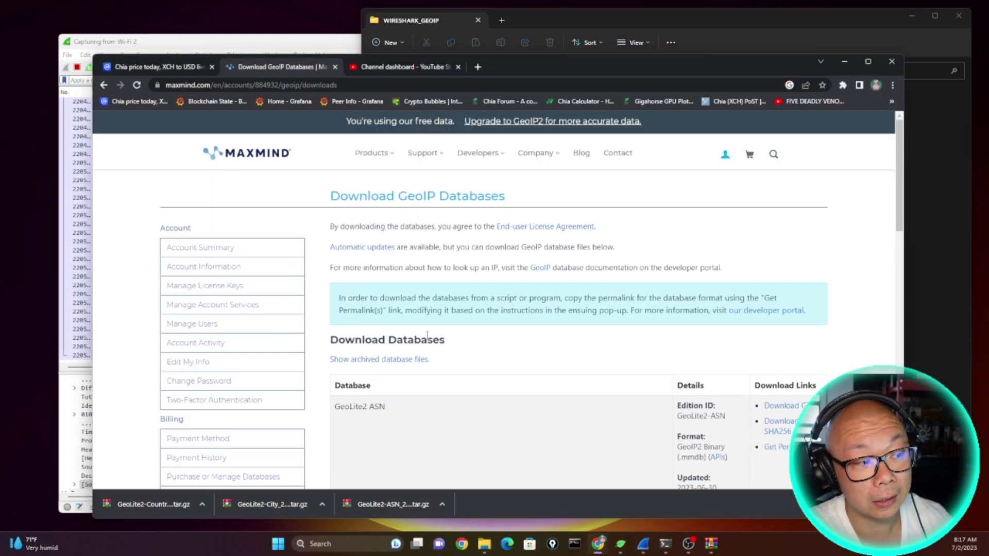
pyautogui.scroll(-3, 710, 313)
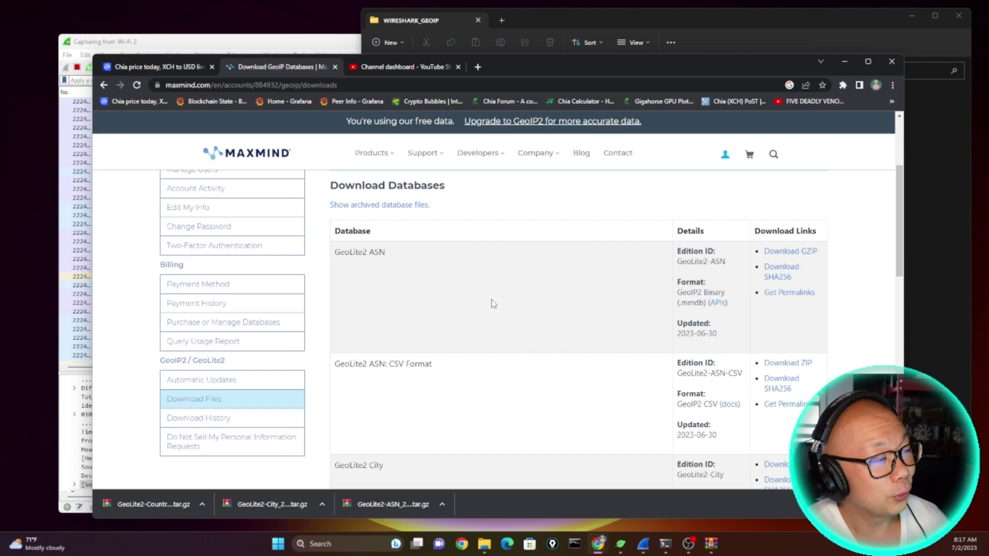
pyautogui.click(255, 45)
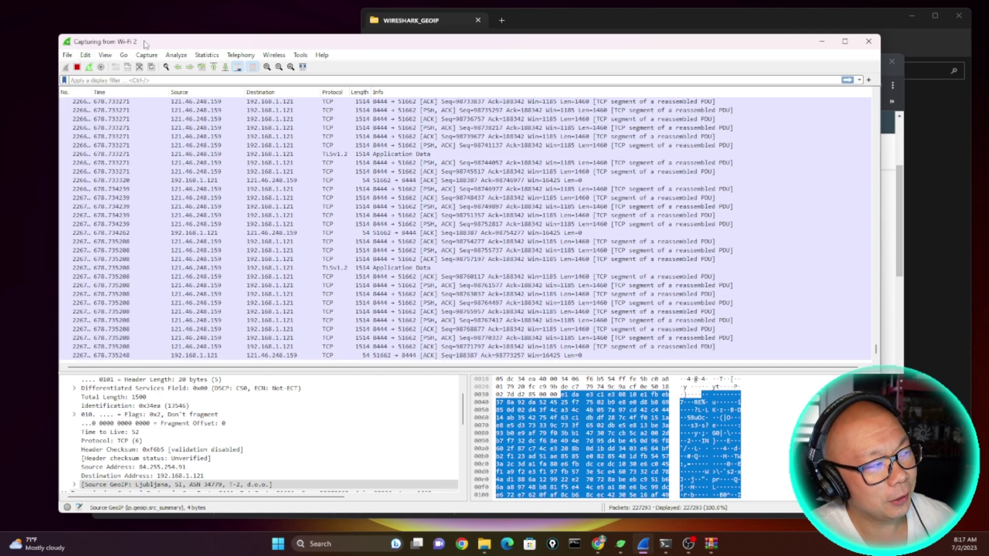
pyautogui.moveTo(144, 44); pyautogui.dragTo(139, 45)
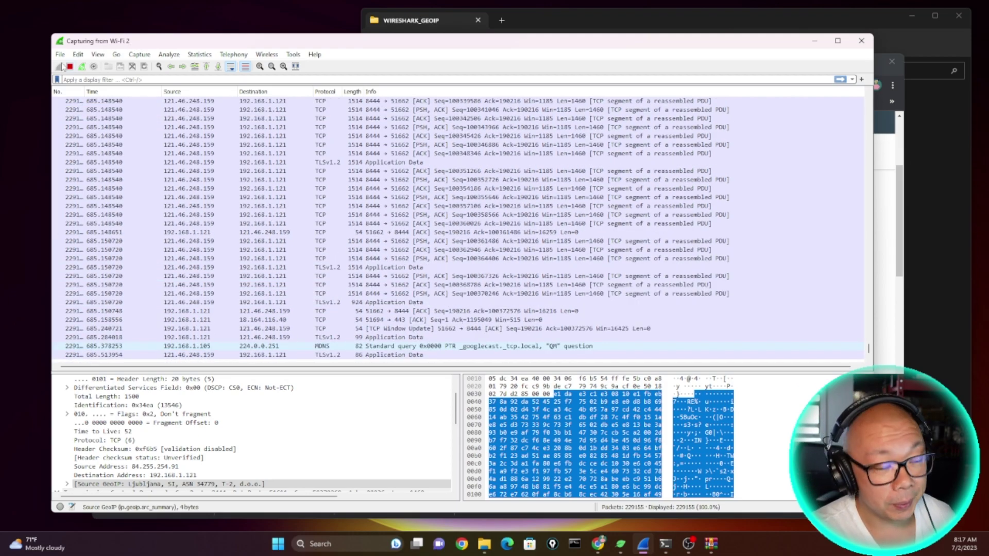
pyautogui.click(77, 54)
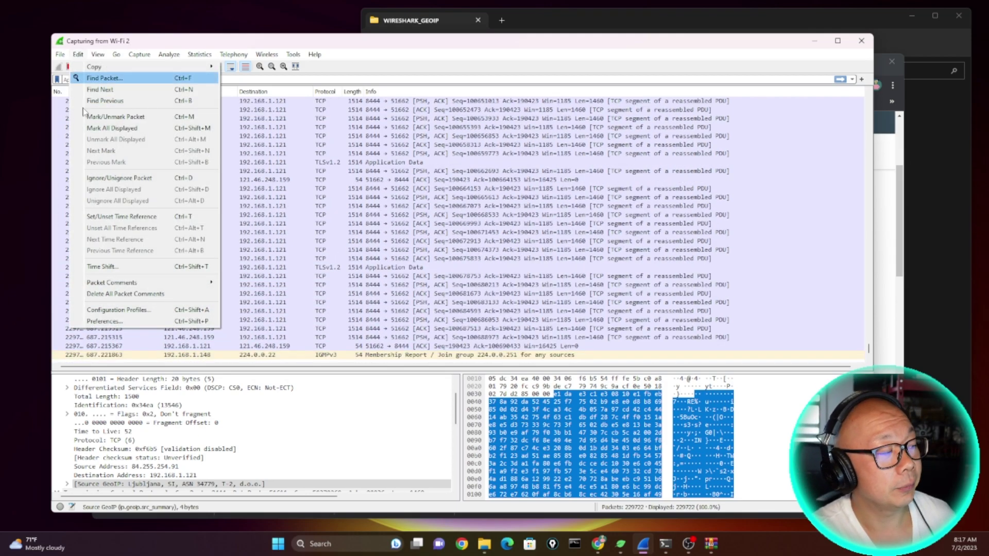
pyautogui.click(101, 321)
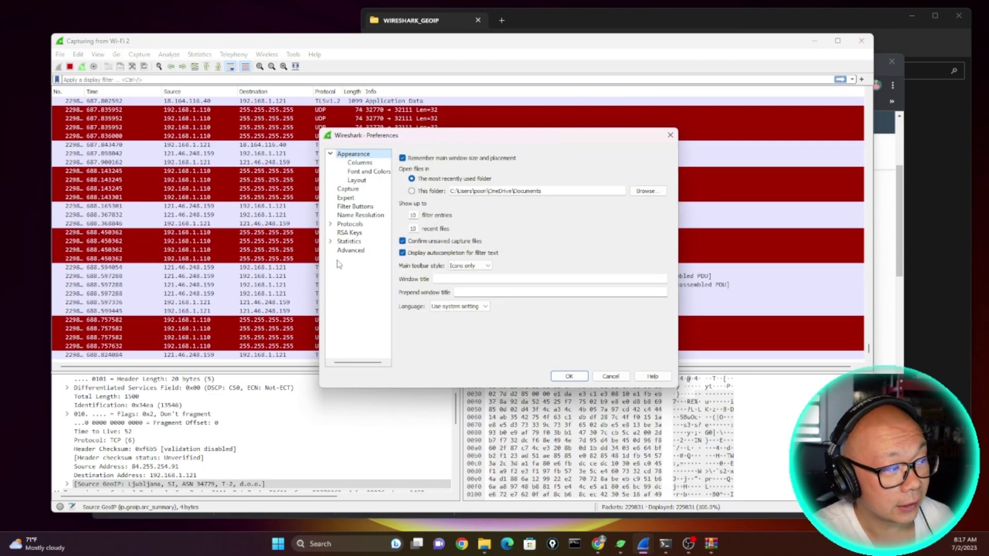
pyautogui.click(373, 216)
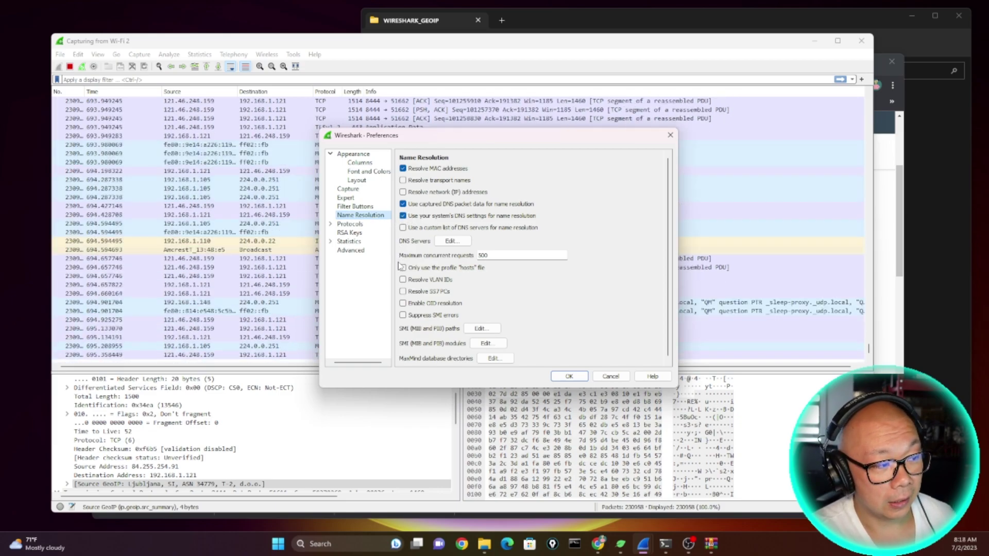
pyautogui.click(607, 377)
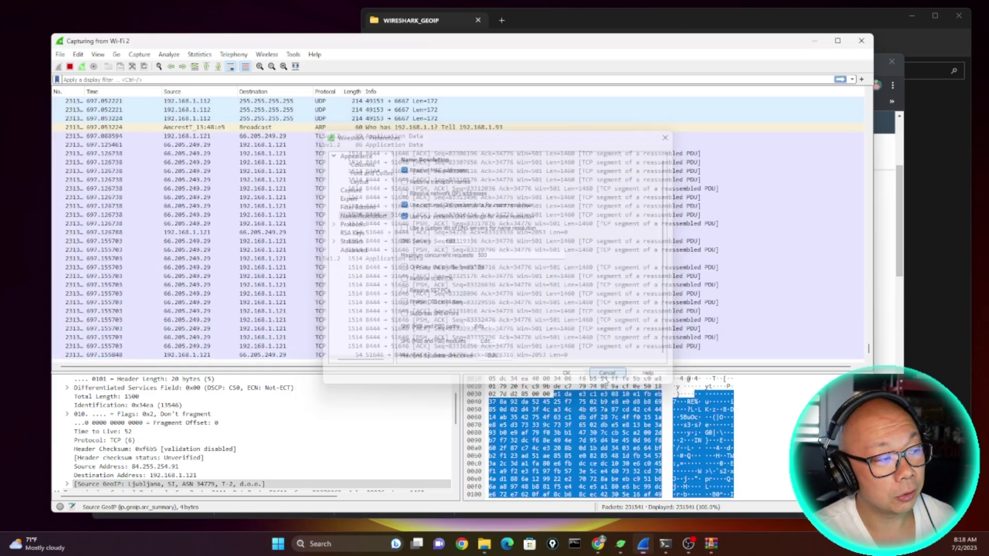
# Enable name resolution for network addresses and transport addresses in the live capture.
pyautogui.click(79, 56)
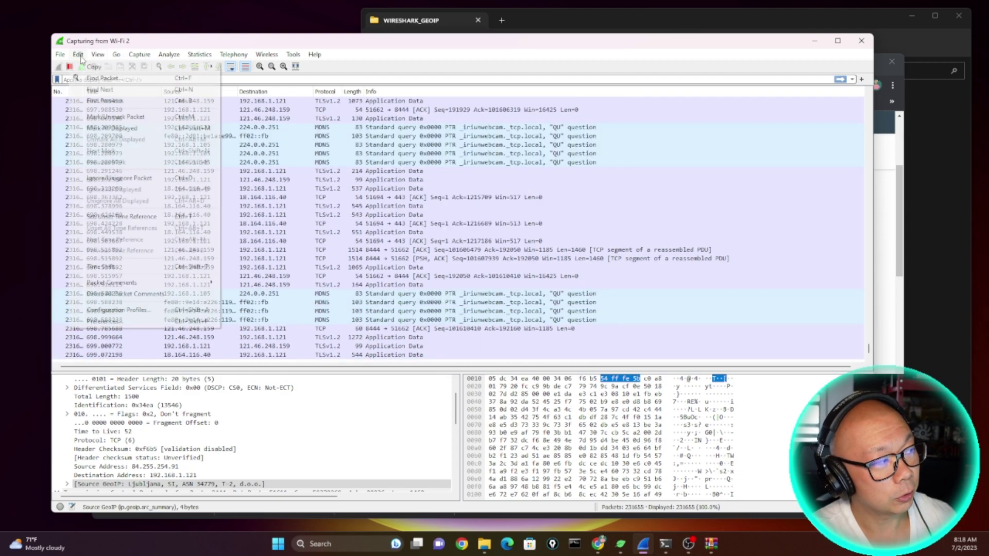
pyautogui.moveTo(98, 55)
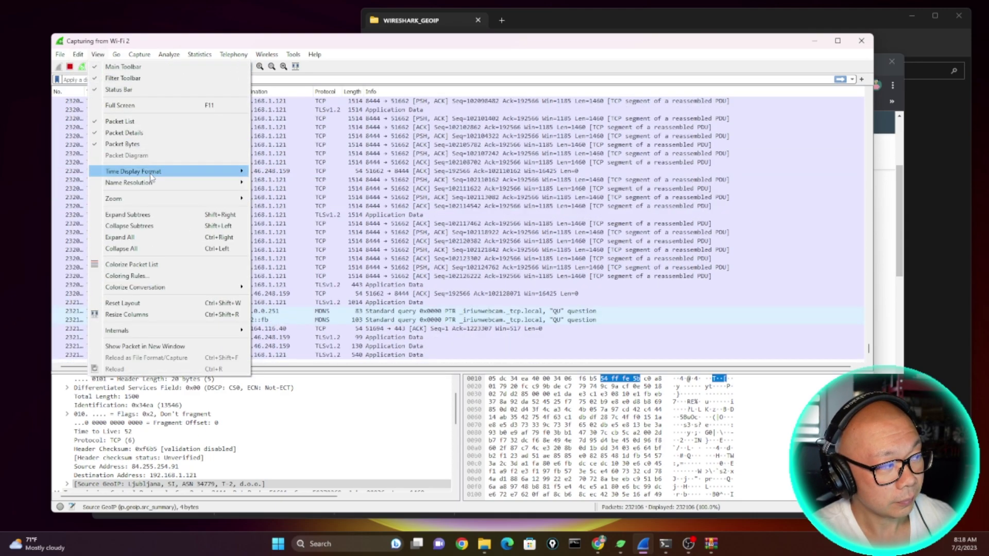
pyautogui.moveTo(154, 183)
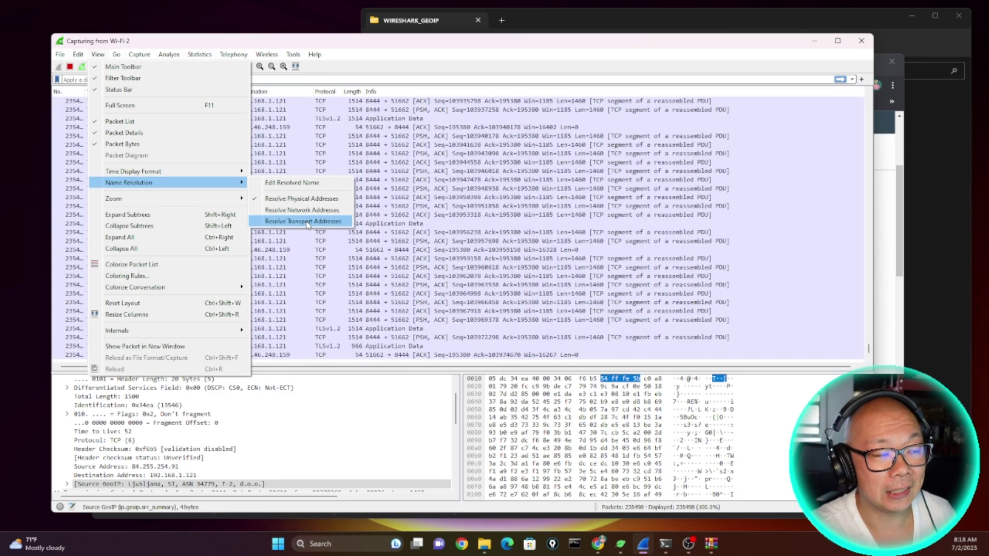
pyautogui.click(304, 210)
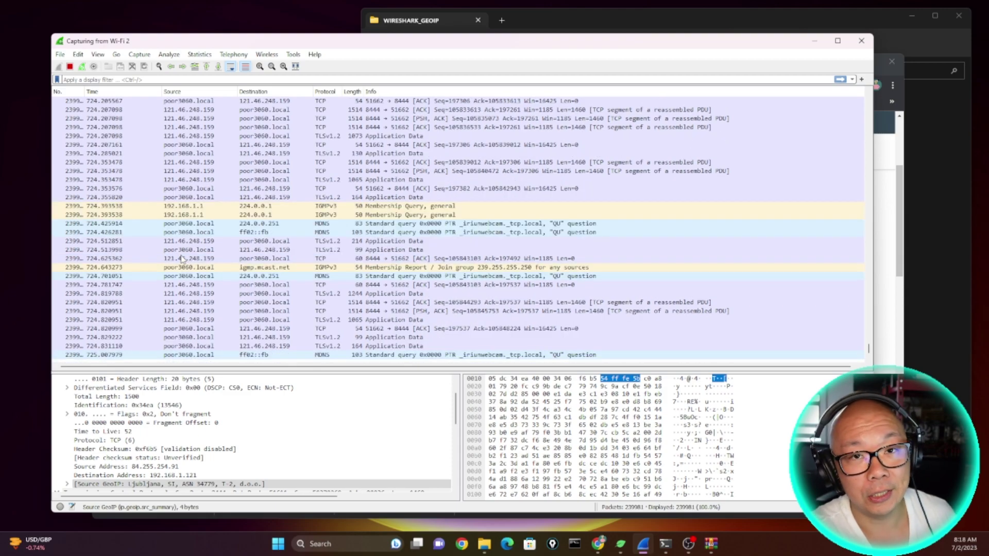
pyautogui.click(98, 54)
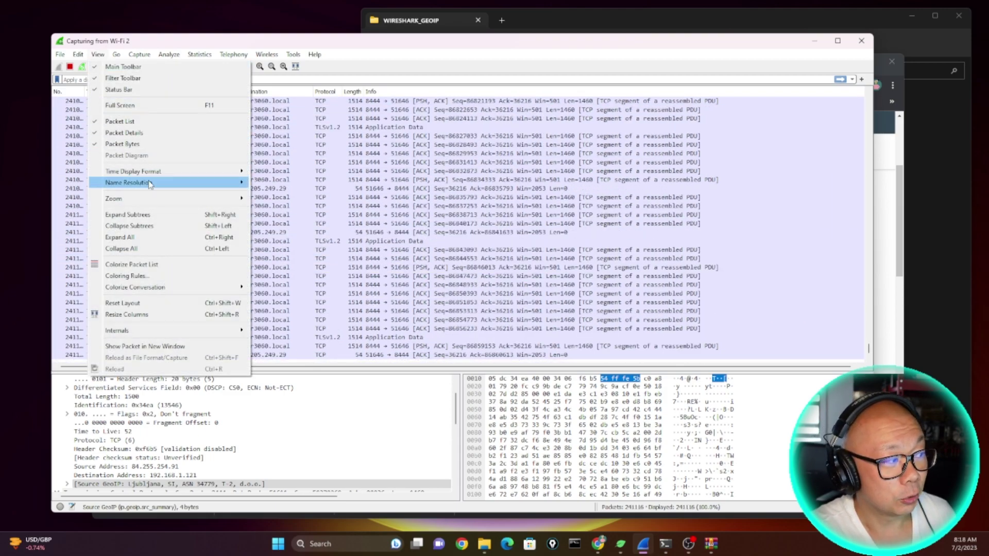
pyautogui.click(303, 221)
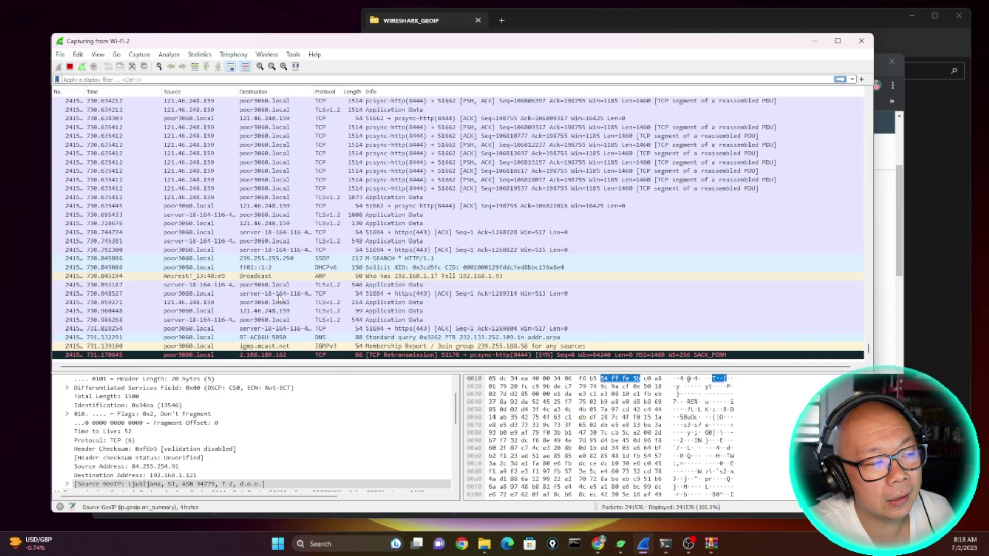
# Open the MaxMind database directories for editing in the Name Resolution preferences.
pyautogui.click(76, 54)
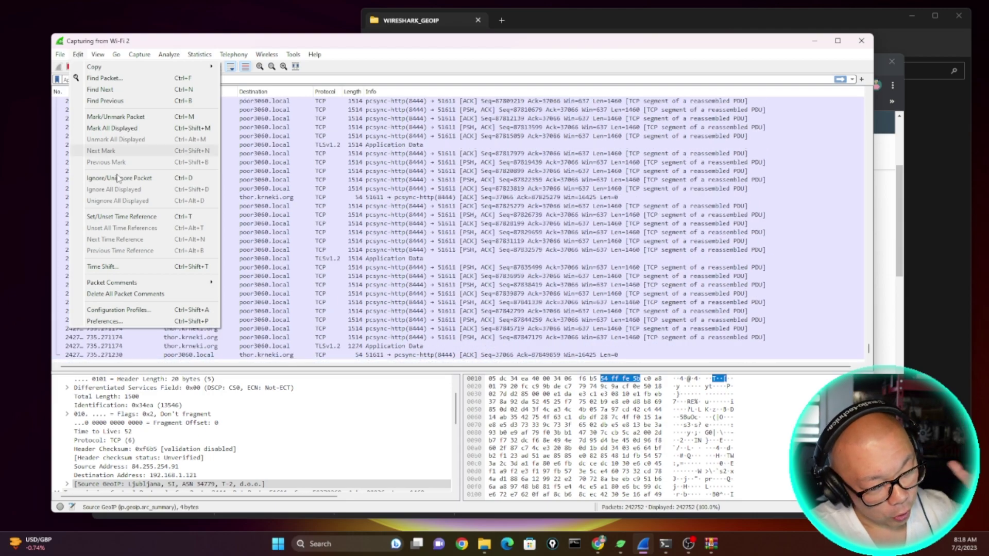
pyautogui.click(105, 321)
pyautogui.click(355, 215)
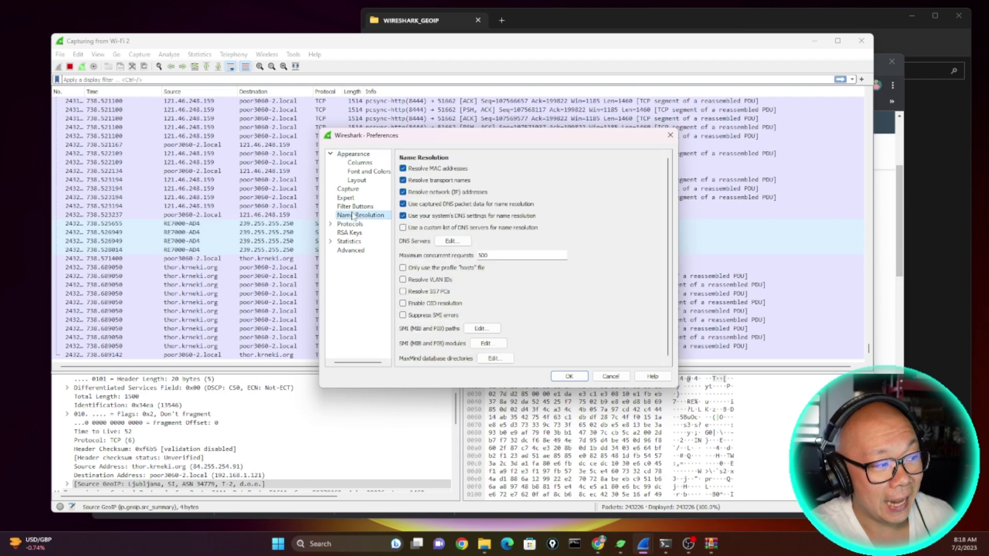
pyautogui.scroll(-2, 533, 266)
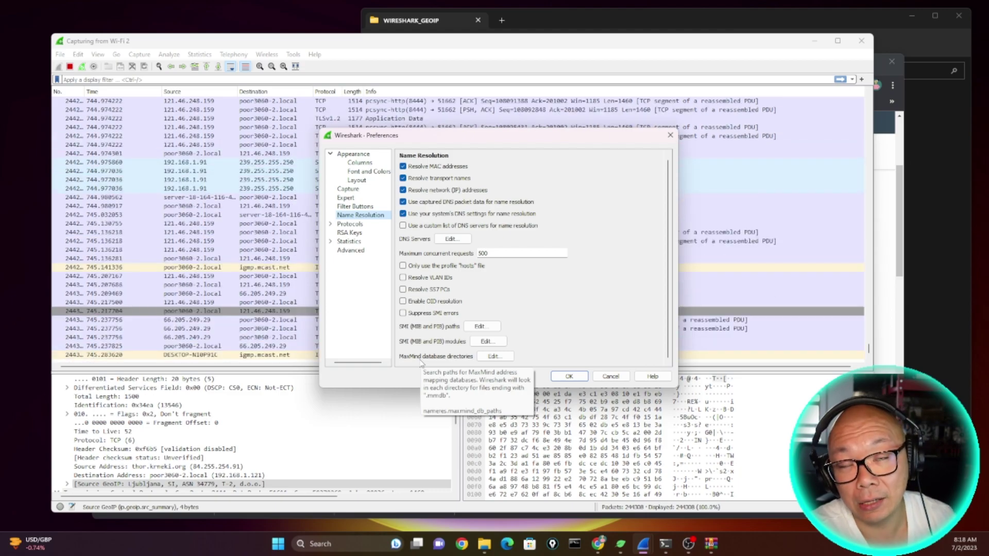
pyautogui.click(493, 356)
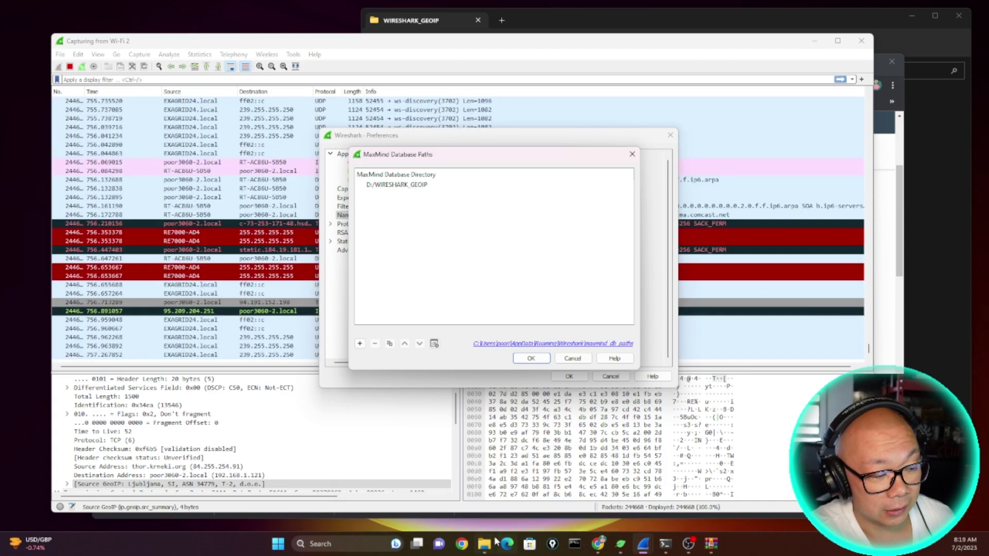
# Check the .mmdb files in the WIRESHARK_GEOIP folder, and accept D:/WIRESHARK_GEOIP as the MaxMind database directory along with the preferences.
pyautogui.moveTo(484, 544)
pyautogui.click(552, 508)
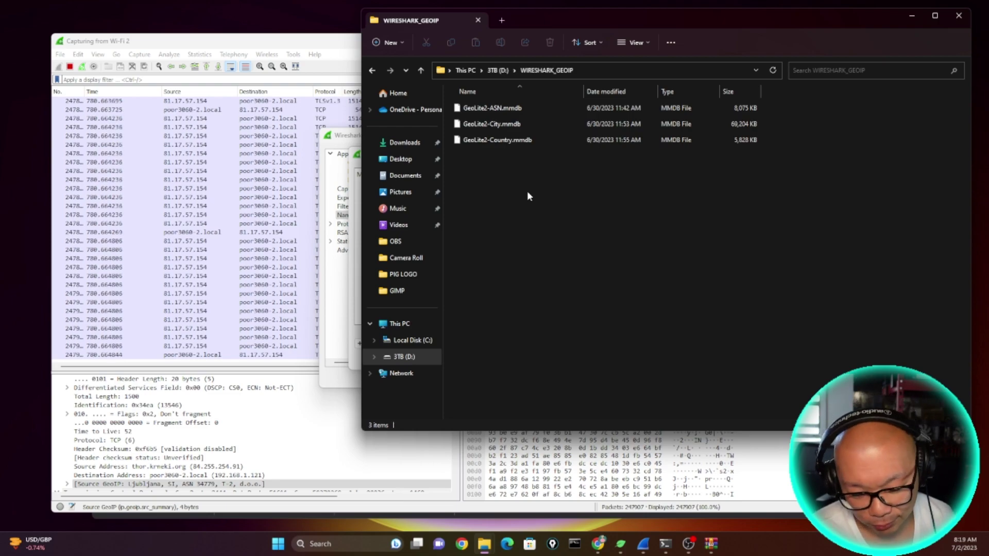
pyautogui.click(908, 21)
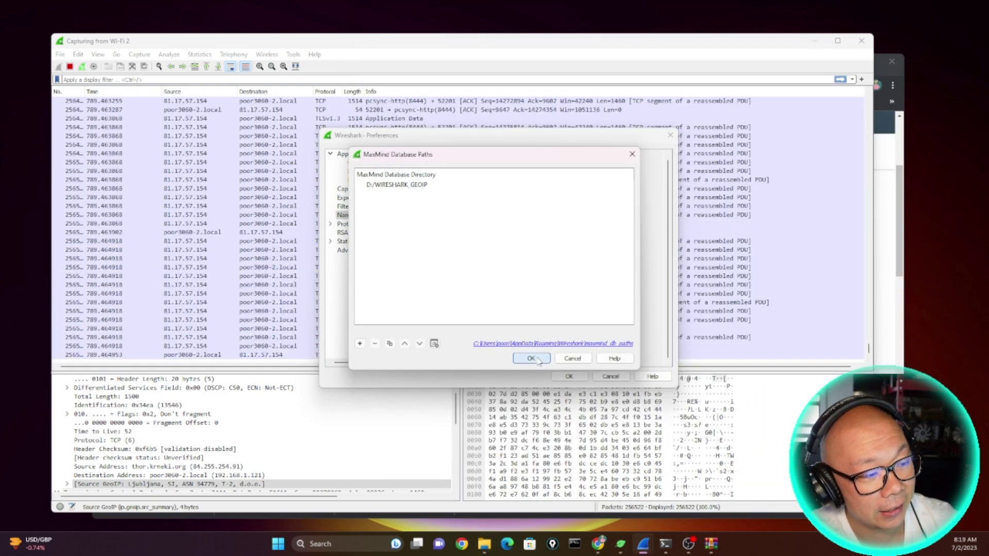
pyautogui.click(531, 358)
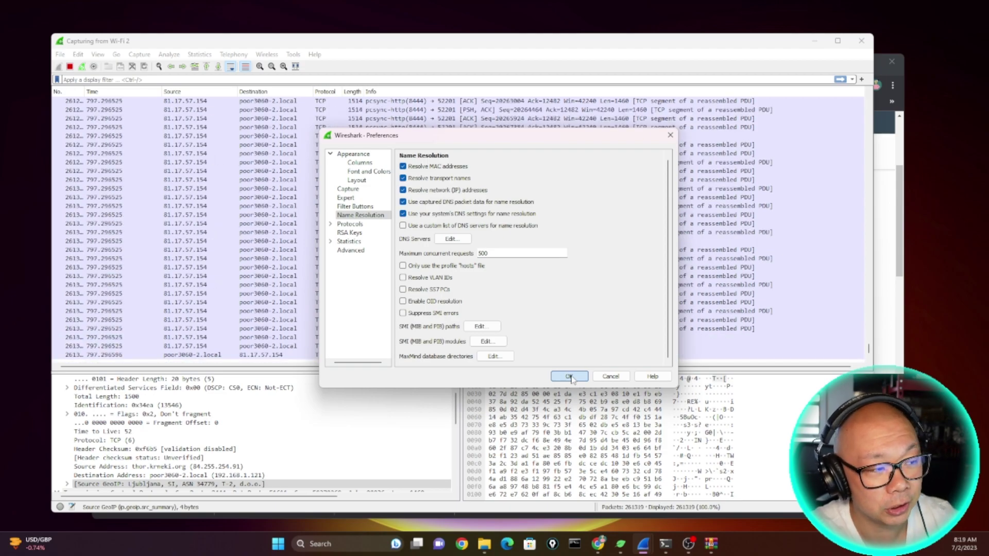
pyautogui.click(569, 377)
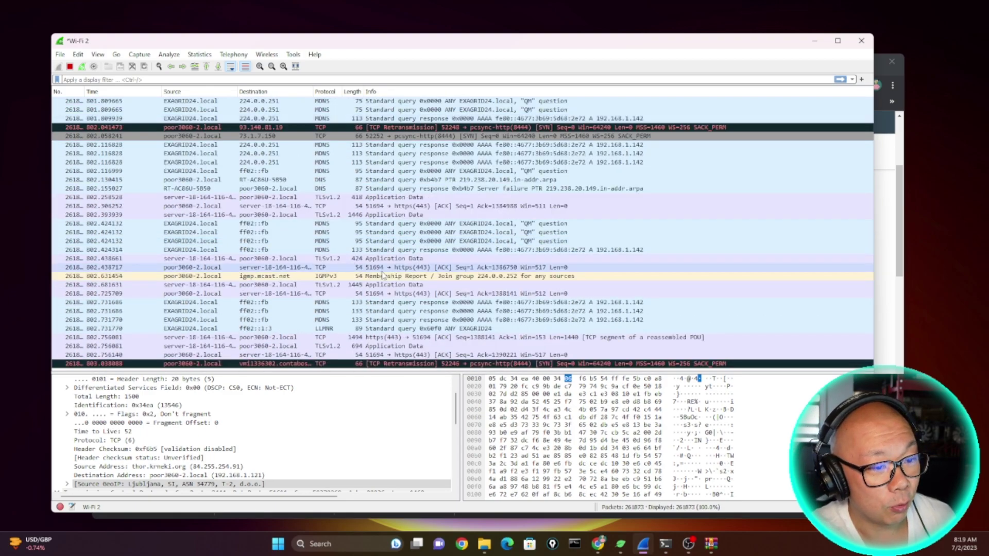
pyautogui.scroll(7, 383, 276)
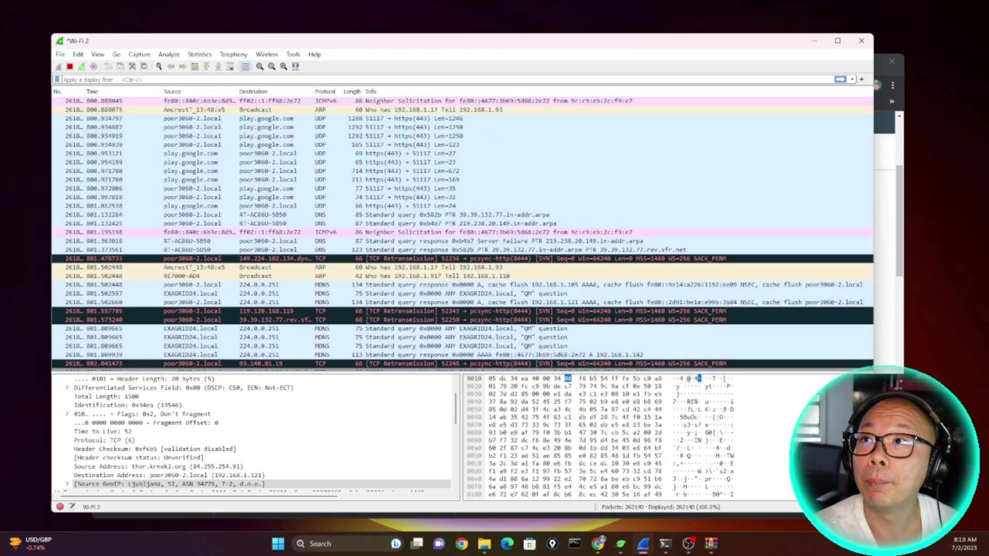
# Bring the Chia Blockchain wallet window over the Wireshark capture to view it, and move it back off the screen.
pyautogui.moveTo(310, 0); pyautogui.dragTo(435, 79)
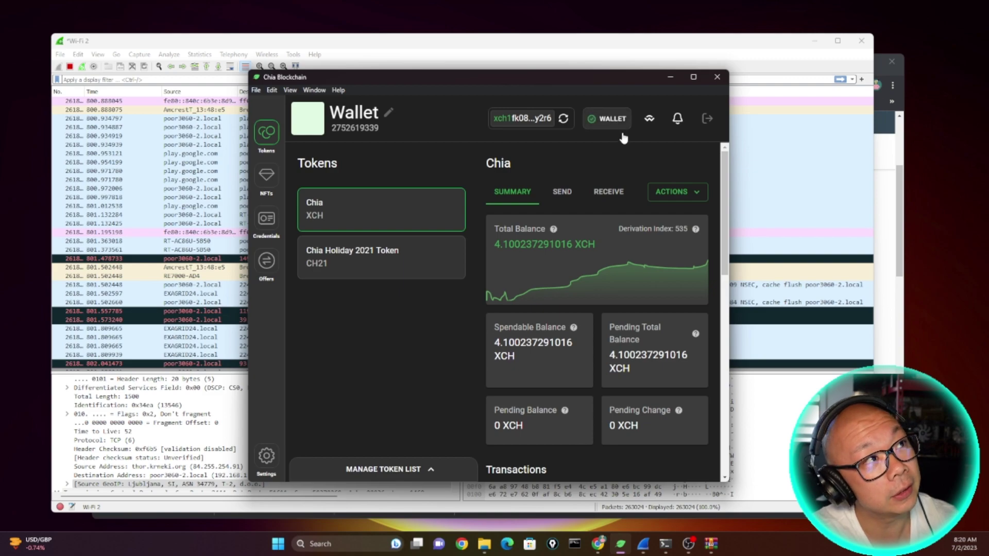
pyautogui.moveTo(508, 79); pyautogui.dragTo(499, 85)
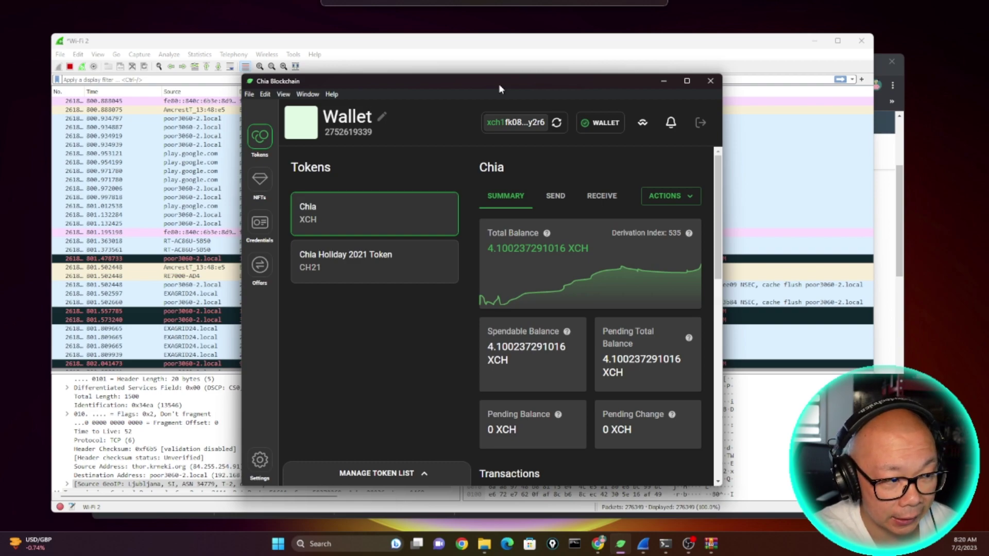
pyautogui.moveTo(499, 84); pyautogui.dragTo(988, 52)
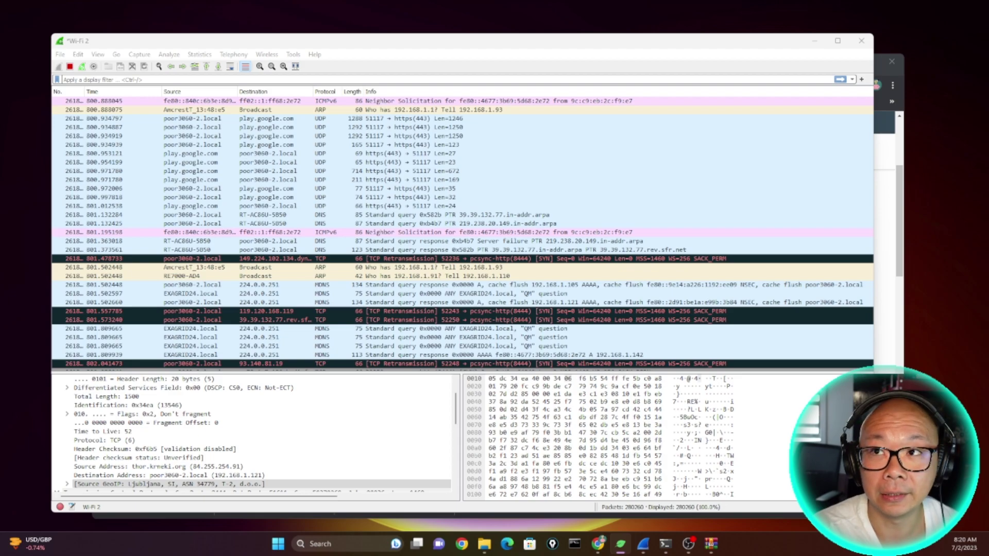
# Examine the source and destination addresses of the captured packets around the 800-second mark in the packet list.
pyautogui.scroll(8, 437, 315)
pyautogui.scroll(-3, 437, 315)
pyautogui.scroll(12, 437, 315)
pyautogui.scroll(-12, 437, 316)
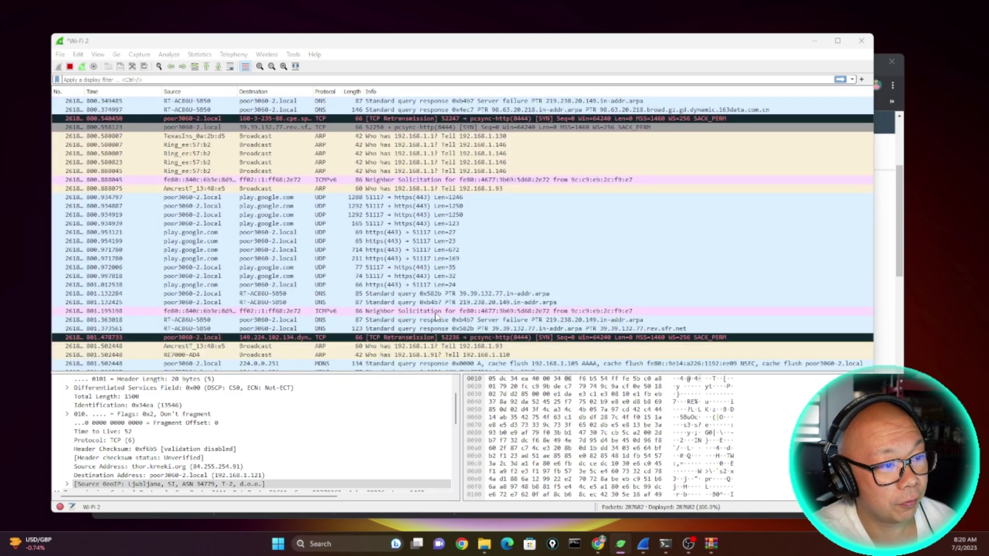
pyautogui.scroll(2, 458, 381)
pyautogui.scroll(10, 439, 306)
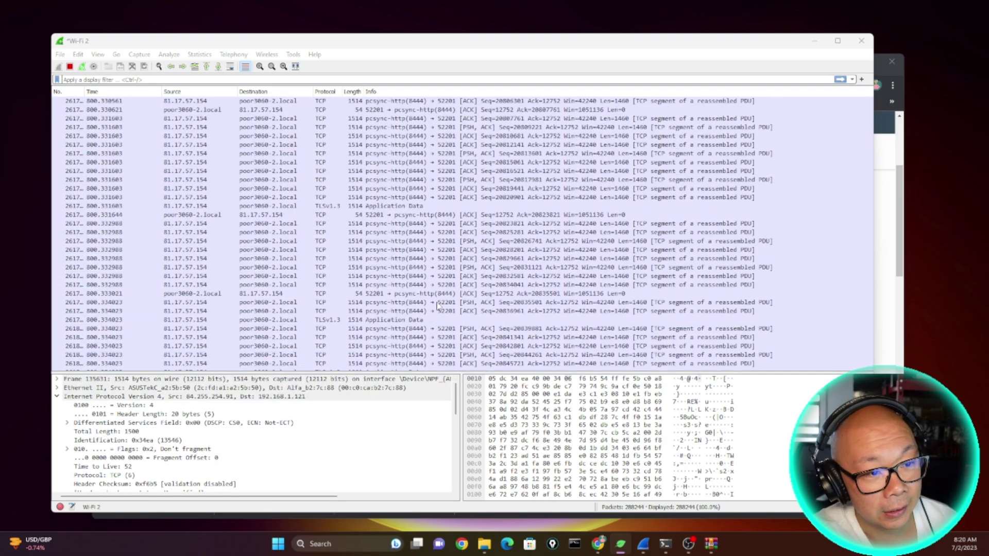
pyautogui.scroll(7, 438, 306)
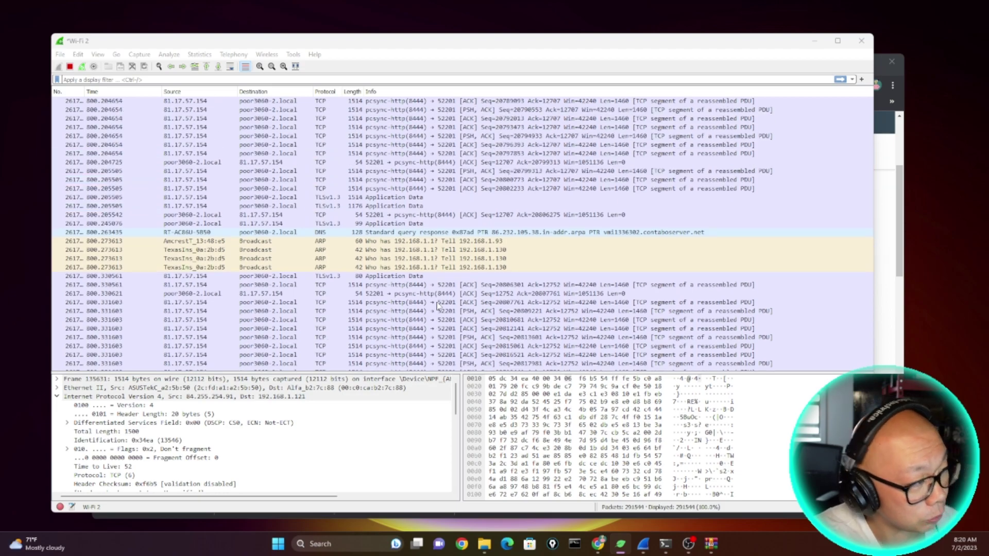
pyautogui.scroll(1, 438, 282)
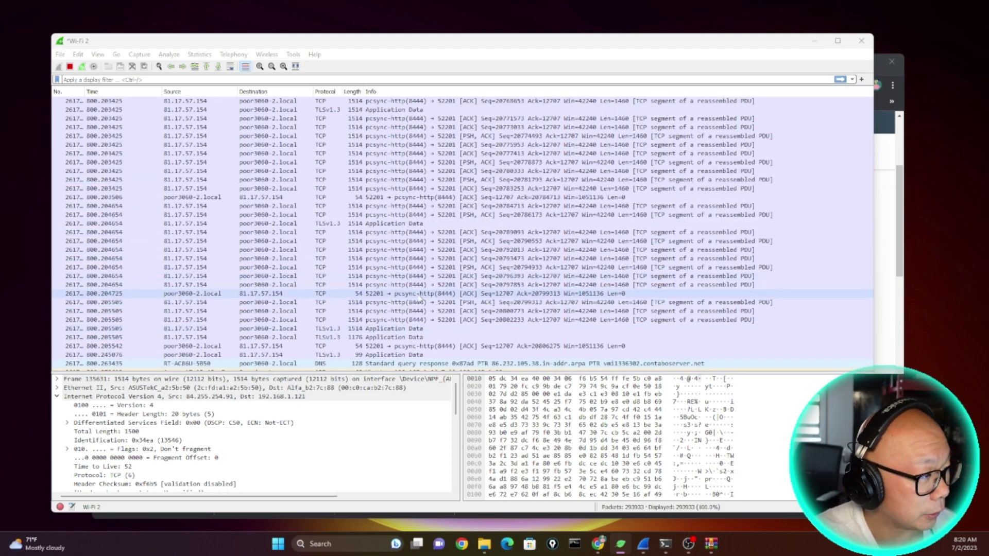
pyautogui.scroll(-2, 421, 298)
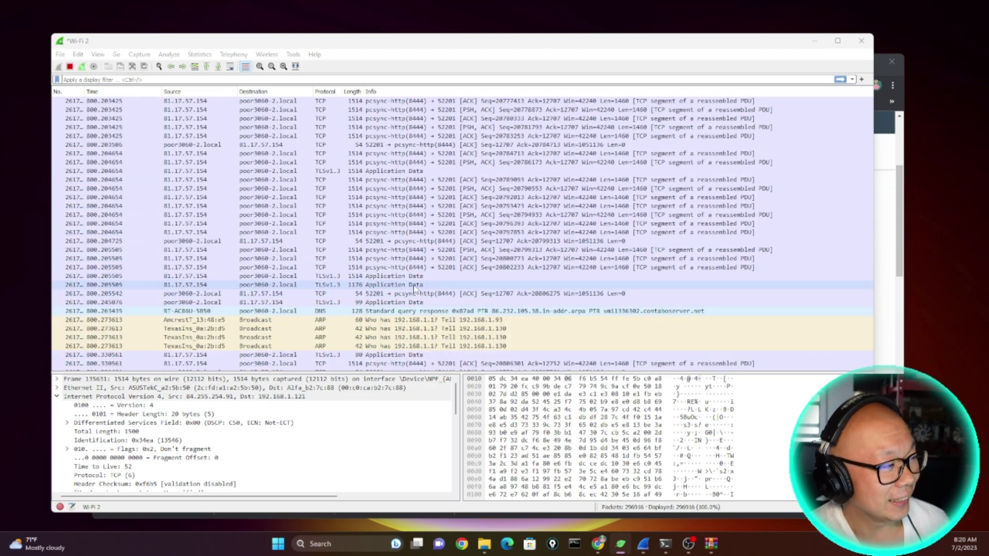
pyautogui.scroll(-3, 415, 289)
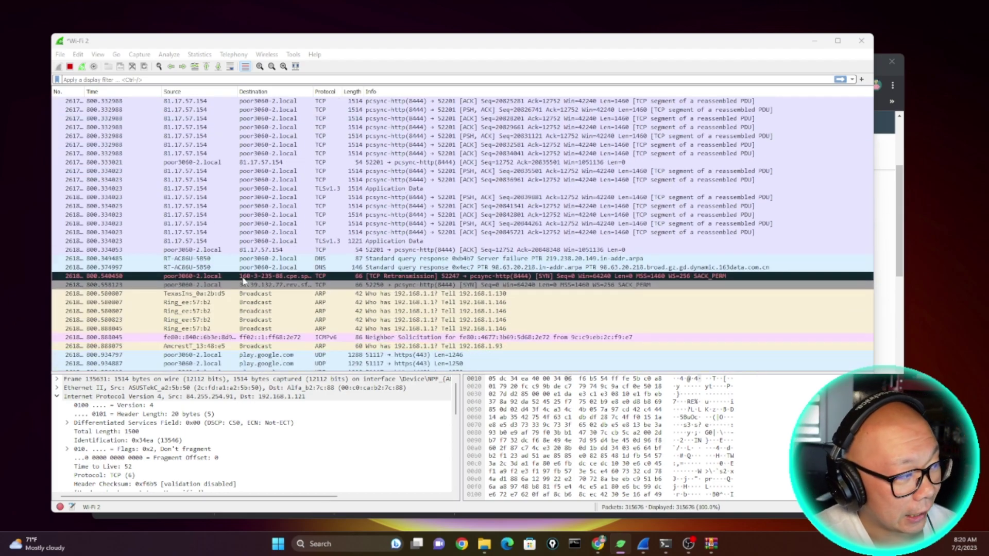
pyautogui.scroll(-2, 243, 281)
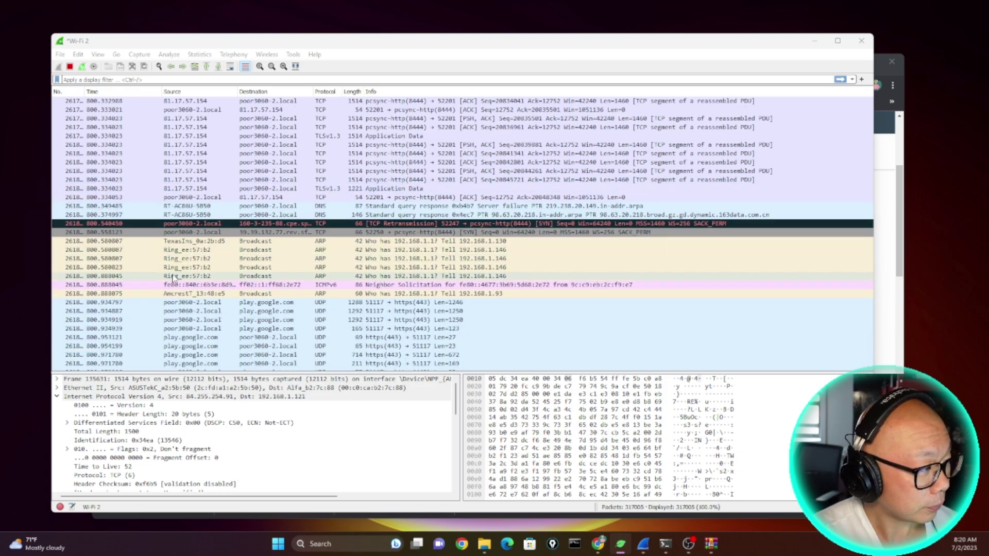
# Select the ARP broadcast packet from the TexasIns device, and look through the packets captured after it.
pyautogui.click(179, 242)
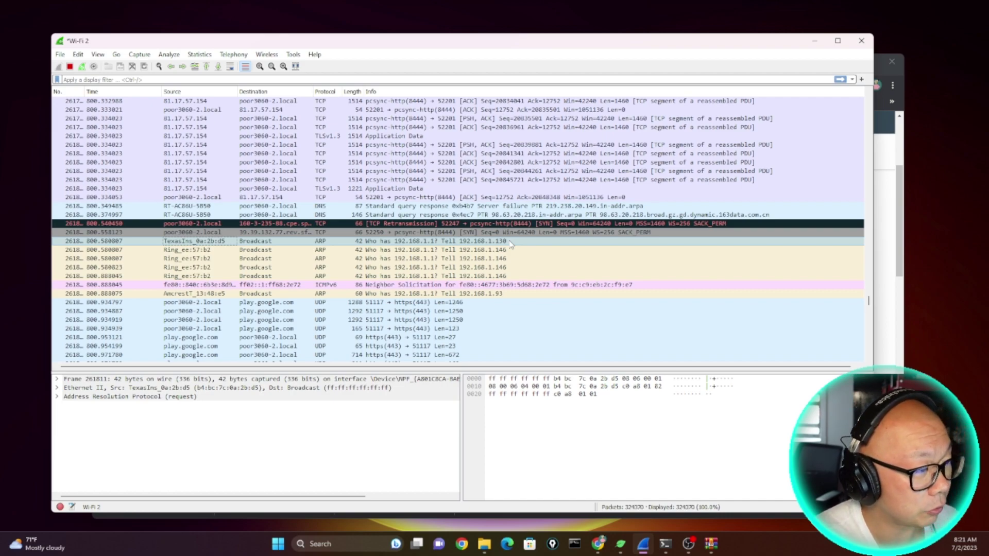
pyautogui.scroll(-2, 294, 315)
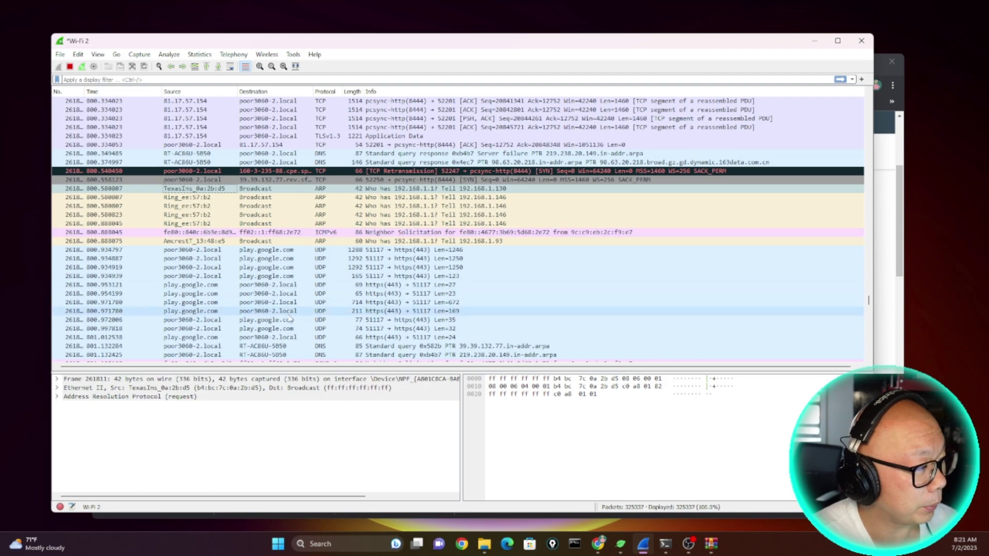
pyautogui.scroll(-7, 294, 314)
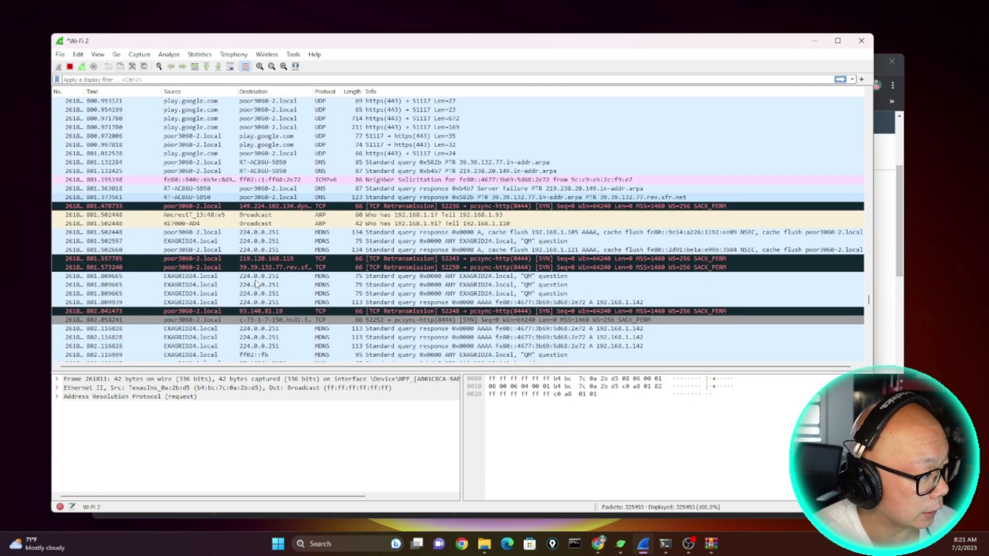
pyautogui.scroll(-10, 256, 283)
pyautogui.scroll(-20, 256, 284)
pyautogui.scroll(-9, 256, 282)
pyautogui.scroll(-20, 256, 283)
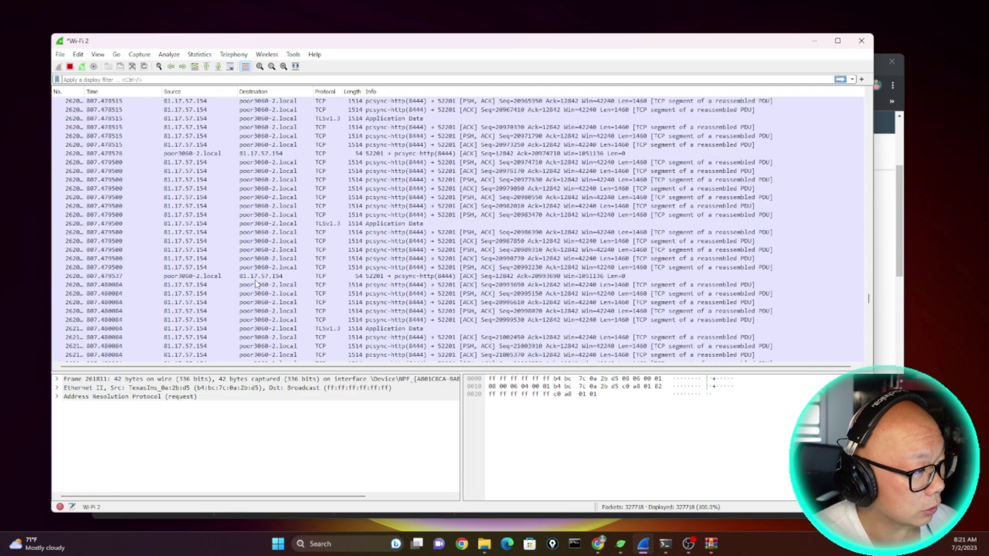
# Turn on automatic scrolling to the newest packets, and select a TCP packet with source 81.17.57.154 to show its Source GeoIP.
pyautogui.moveTo(869, 299); pyautogui.dragTo(880, 339)
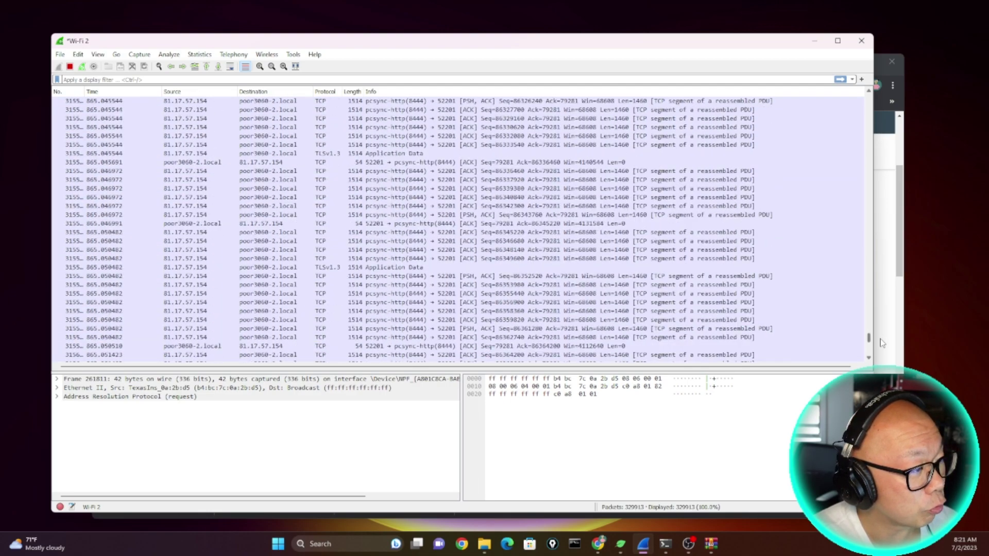
pyautogui.click(230, 66)
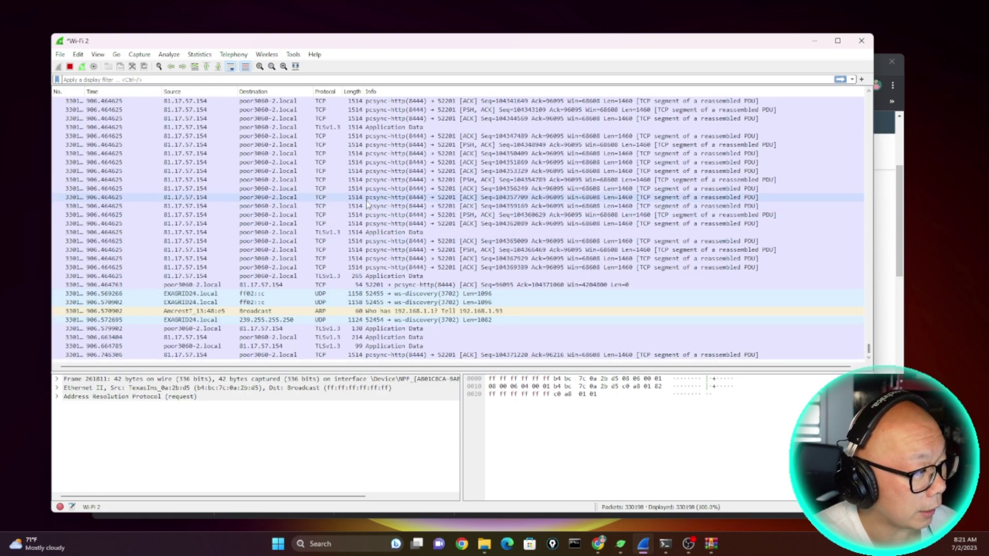
pyautogui.click(176, 191)
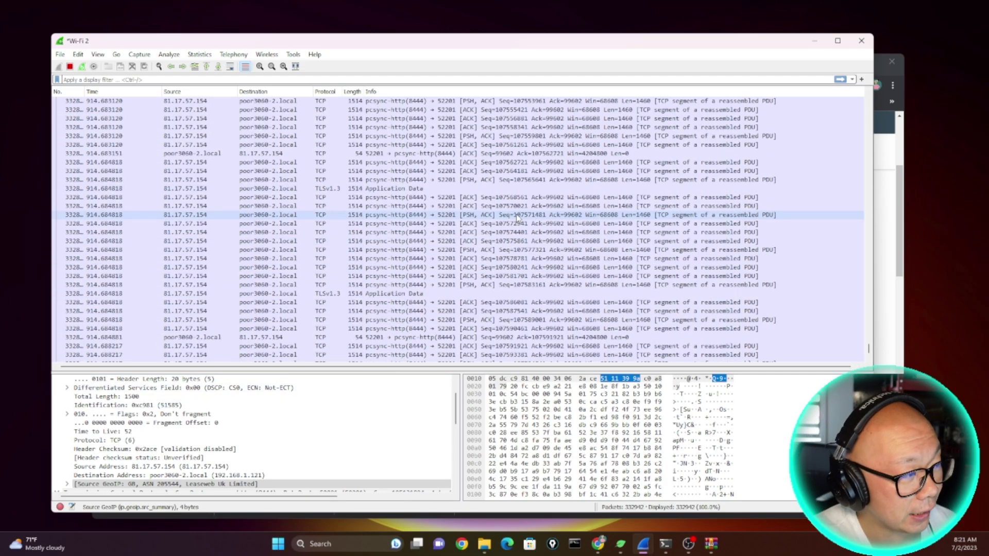
pyautogui.click(202, 199)
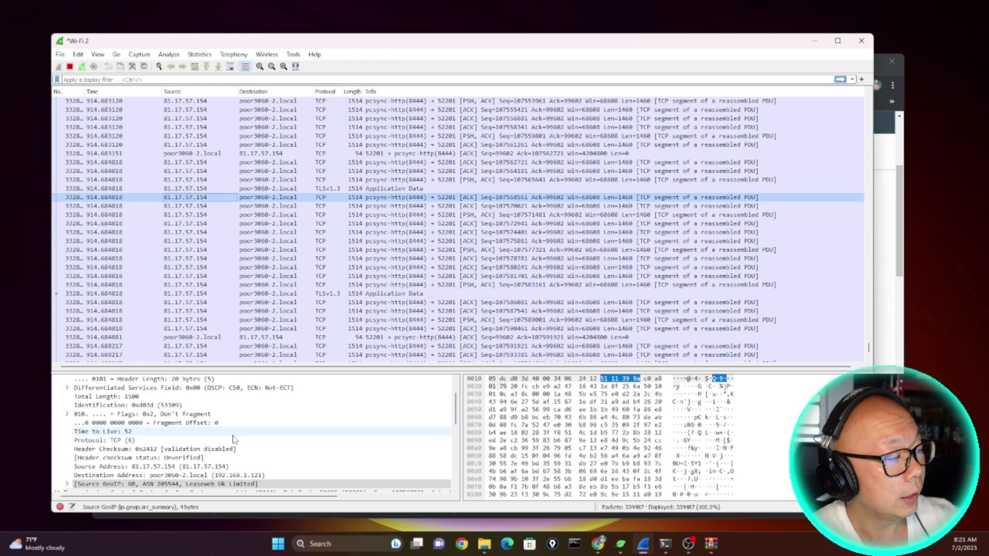
# Collapse the Internet Protocol Version 4 and Transmission Control Protocol details of the selected packet from 81.17.57.154.
pyautogui.click(68, 414)
pyautogui.click(68, 414)
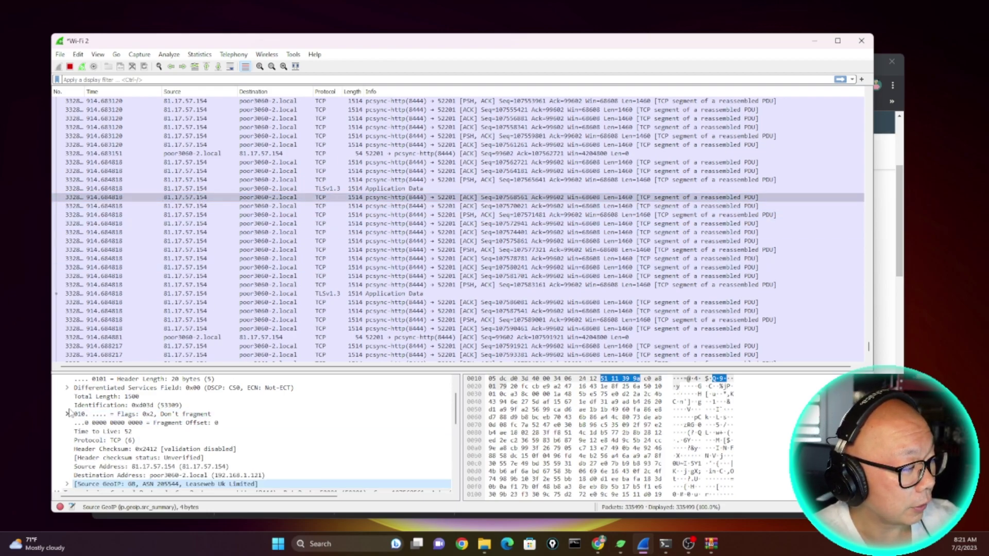
pyautogui.scroll(2, 69, 398)
pyautogui.click(57, 397)
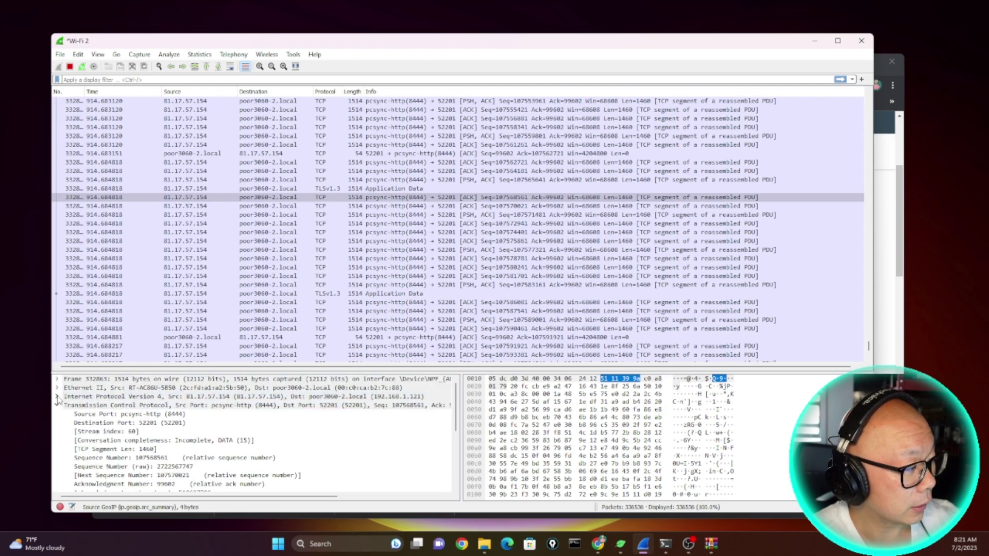
pyautogui.click(57, 406)
pyautogui.click(174, 198)
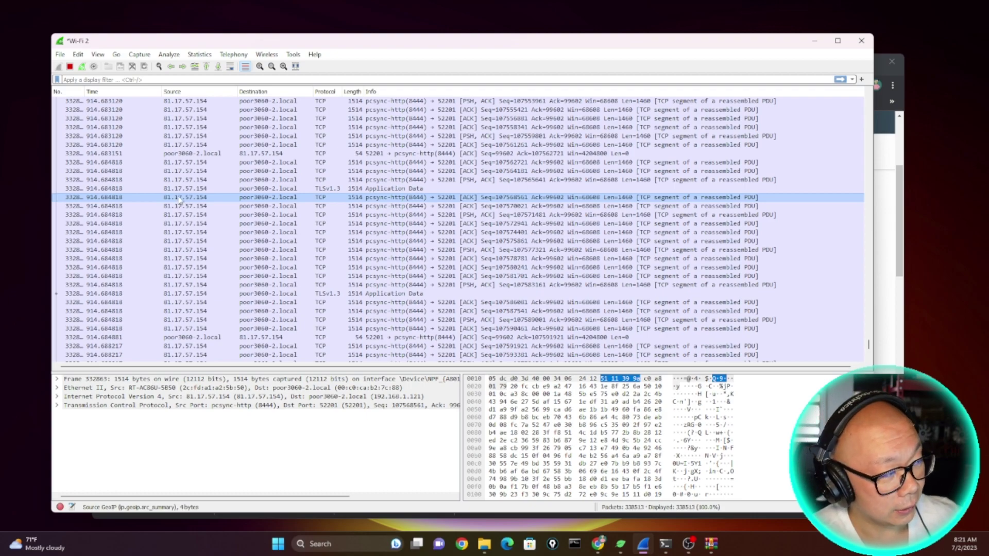
# Expand the Transmission Control Protocol details of the selected packet, and examine its ports, sequence numbers, flags, window and checksum fields.
pyautogui.click(57, 405)
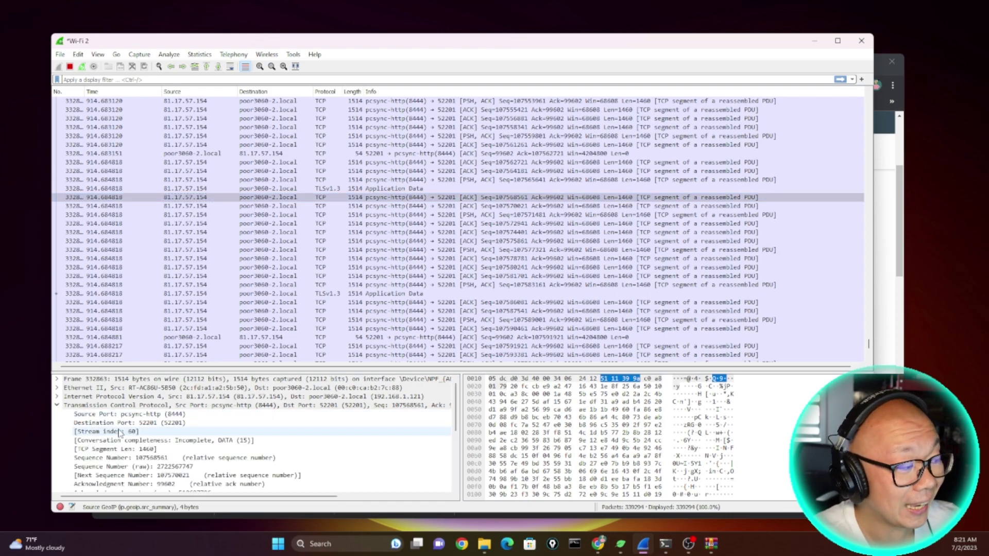
pyautogui.scroll(-2, 124, 432)
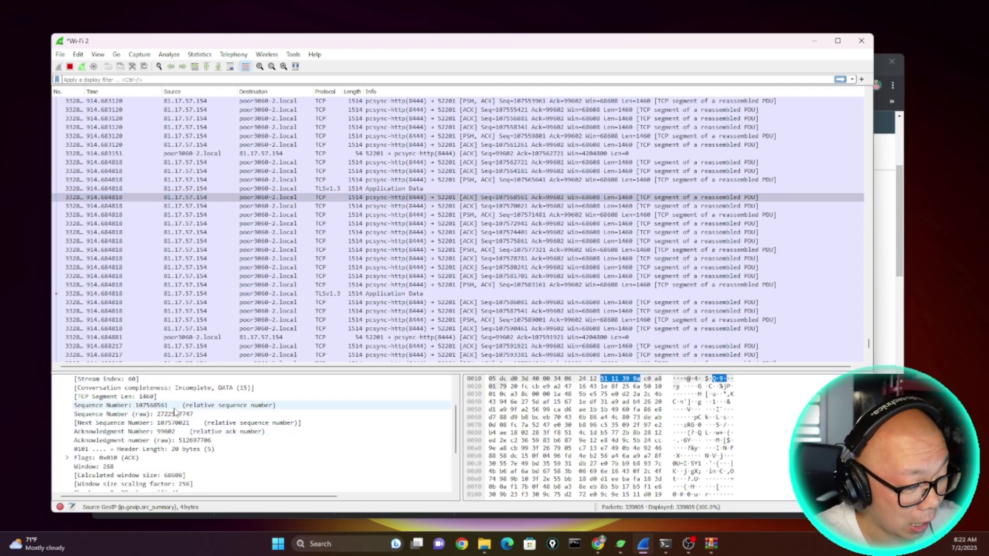
pyautogui.scroll(2, 190, 420)
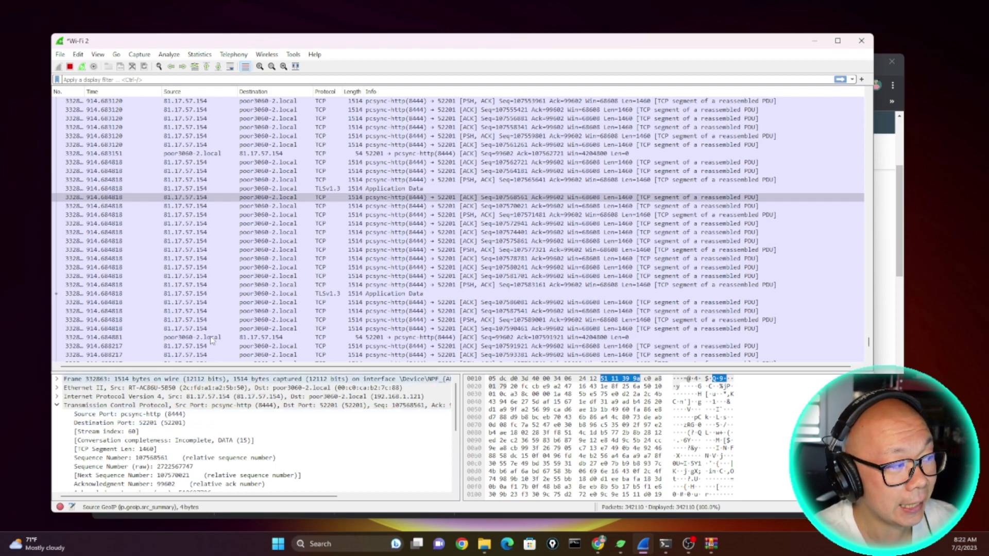
pyautogui.click(268, 200)
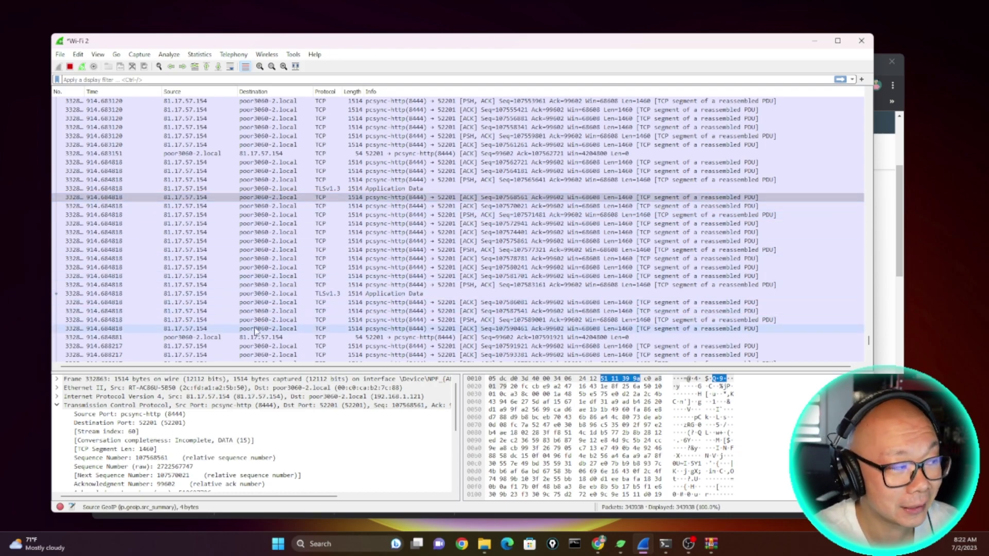
pyautogui.scroll(-1, 231, 437)
pyautogui.scroll(-1, 232, 437)
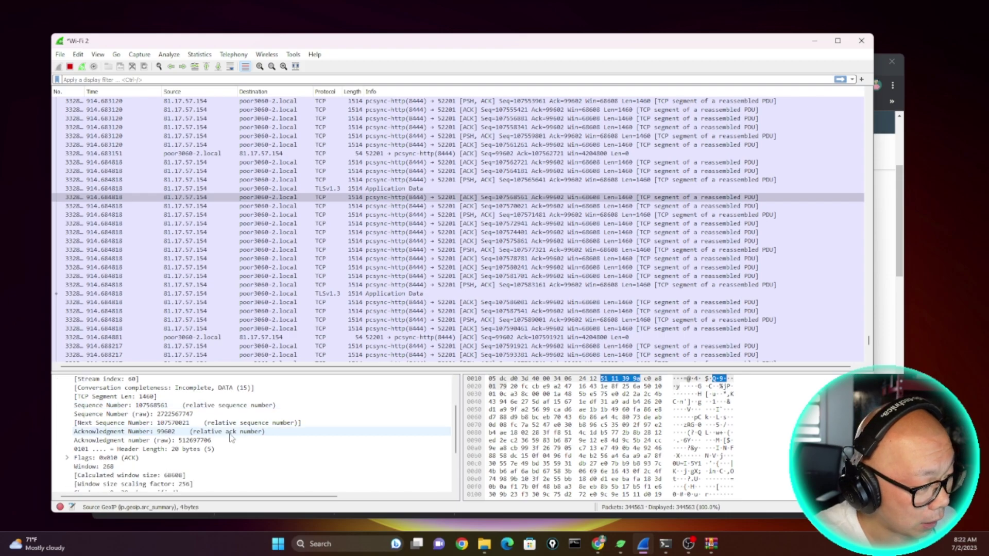
pyautogui.scroll(-1, 232, 438)
pyautogui.scroll(-1, 232, 438)
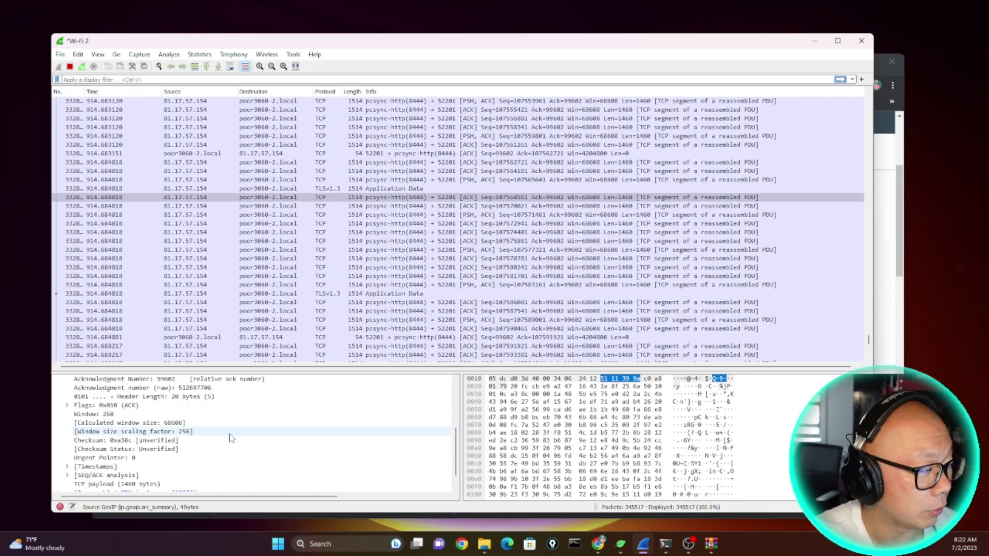
pyautogui.scroll(6, 231, 438)
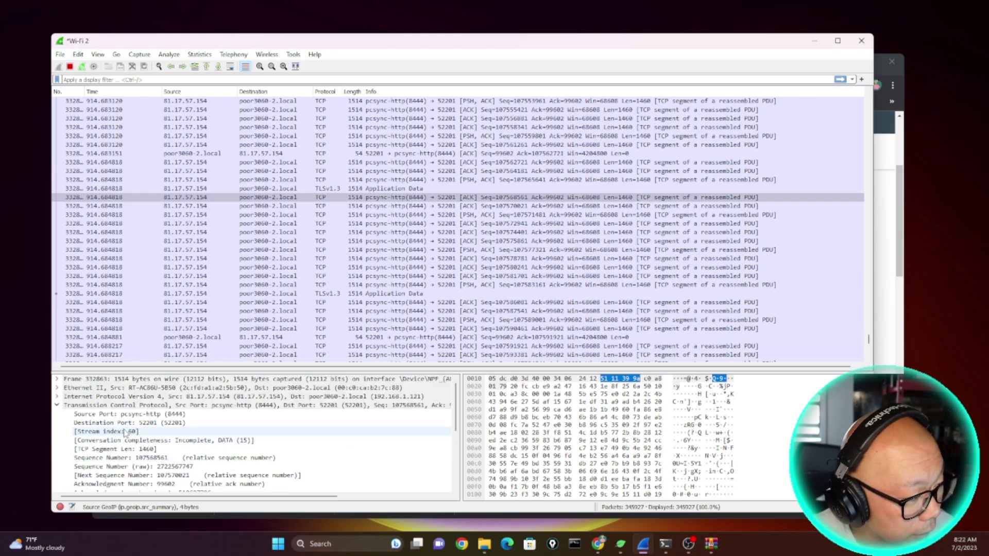
pyautogui.scroll(-2, 125, 434)
pyautogui.scroll(-2, 125, 435)
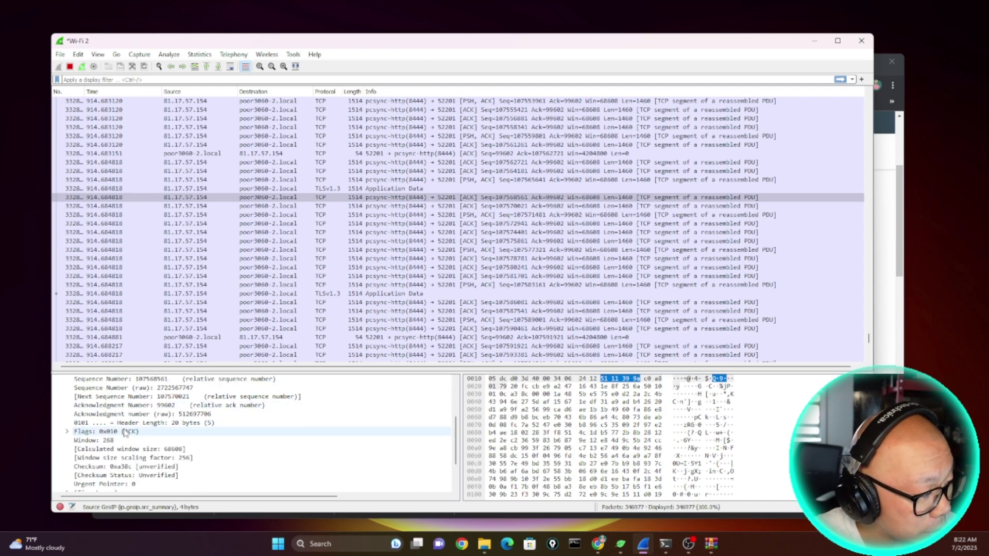
pyautogui.scroll(-2, 125, 434)
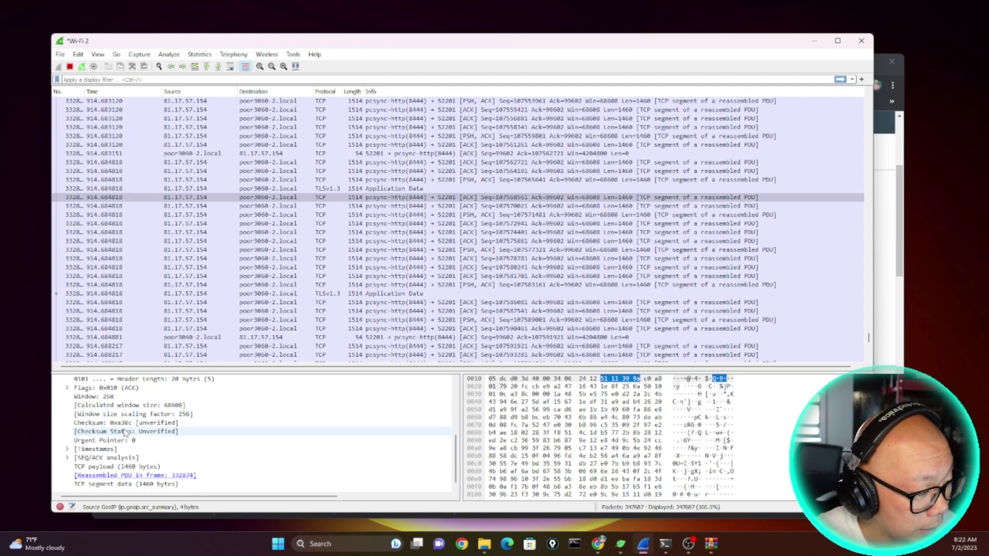
pyautogui.scroll(1, 154, 447)
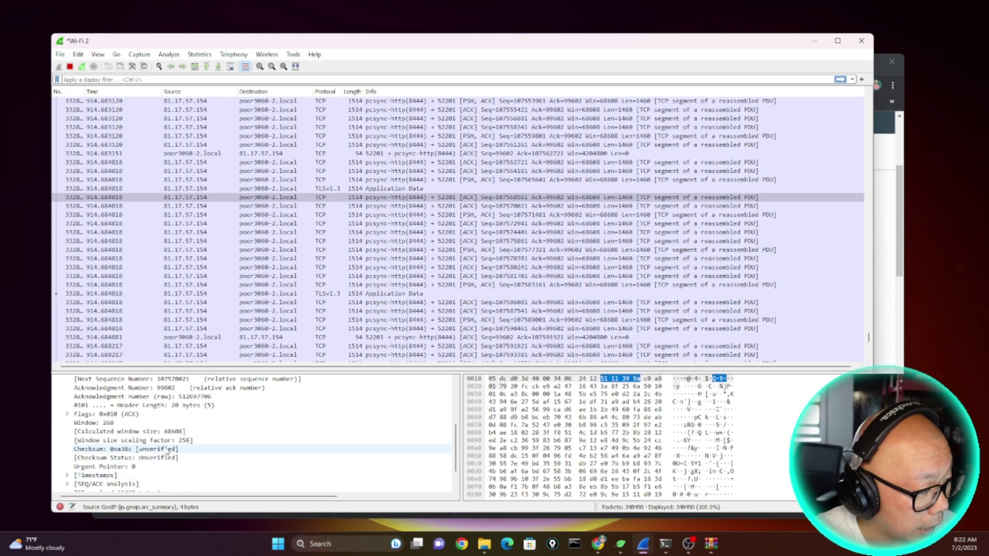
pyautogui.scroll(1, 169, 456)
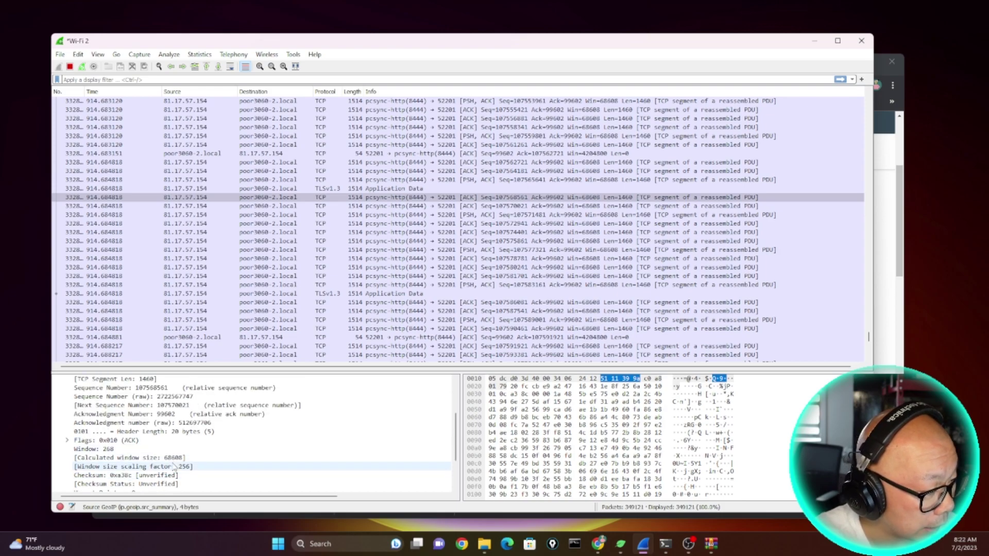
pyautogui.scroll(1, 173, 466)
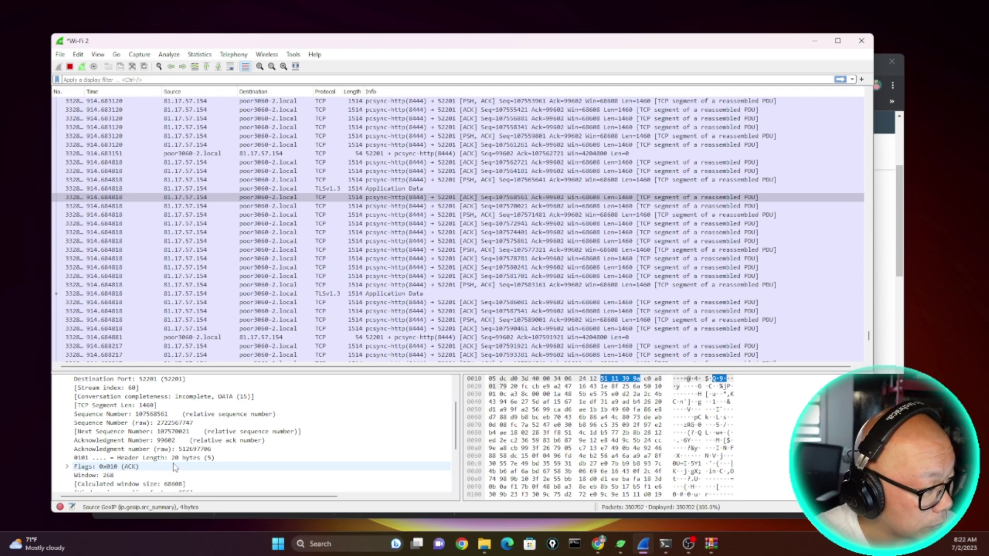
pyautogui.scroll(1, 173, 467)
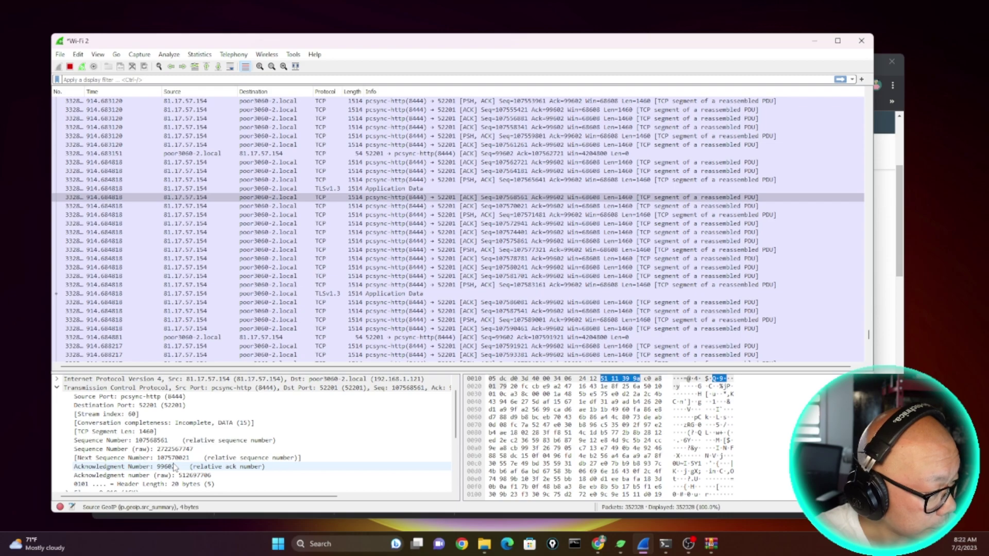
pyautogui.scroll(-2, 174, 466)
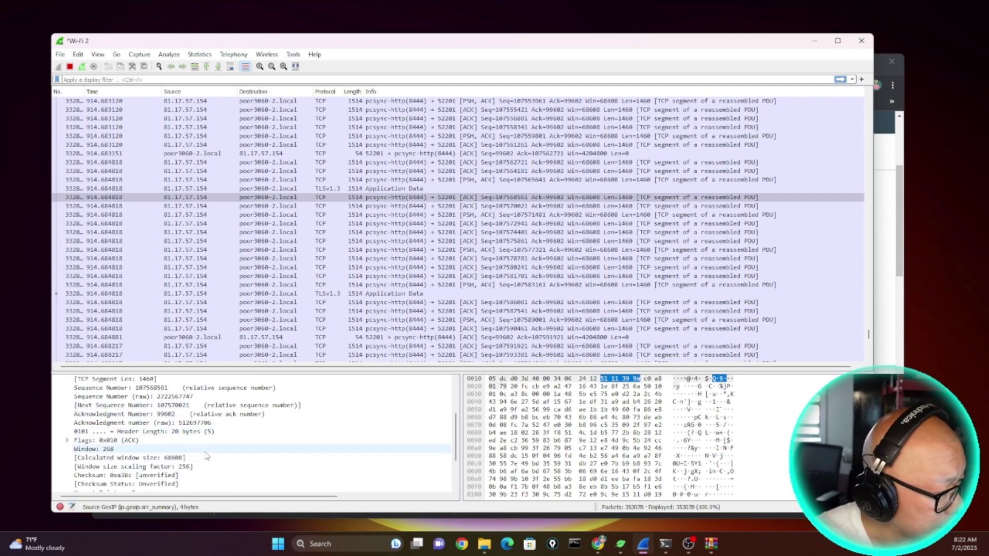
# Review the rest of the selected packet's Transmission Control Protocol fields, and collapse its Internet Protocol Version 4 details.
pyautogui.scroll(-2, 211, 452)
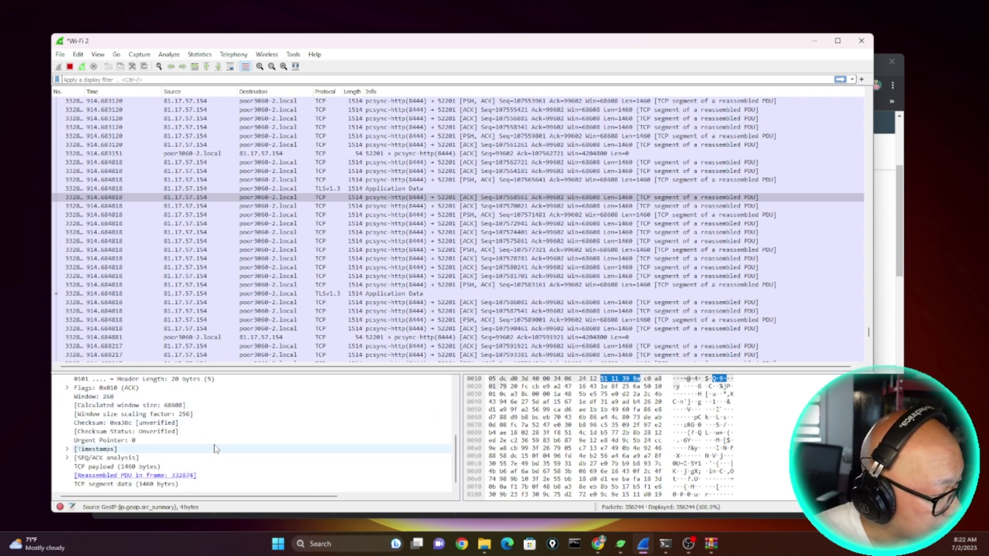
pyautogui.scroll(1, 216, 449)
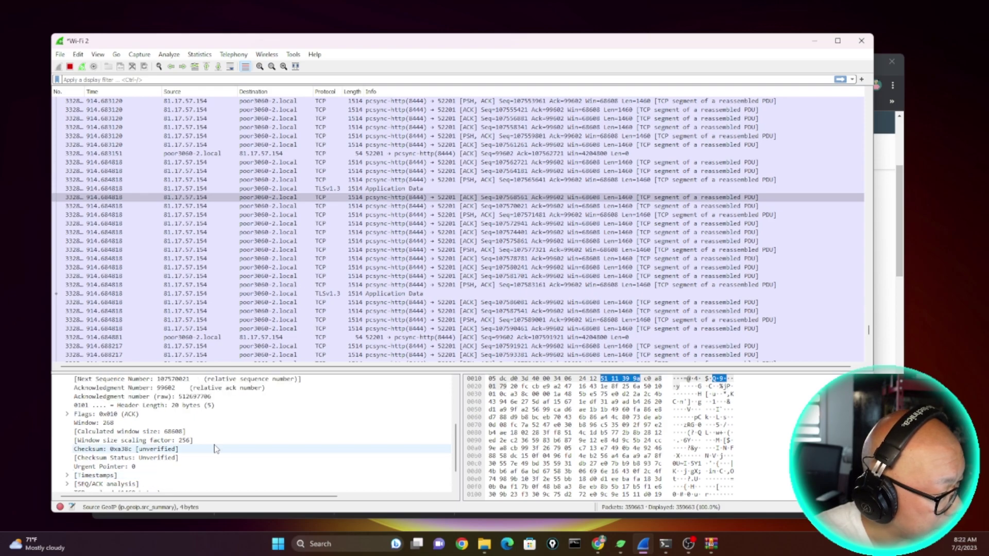
pyautogui.scroll(1, 215, 449)
pyautogui.scroll(3, 216, 449)
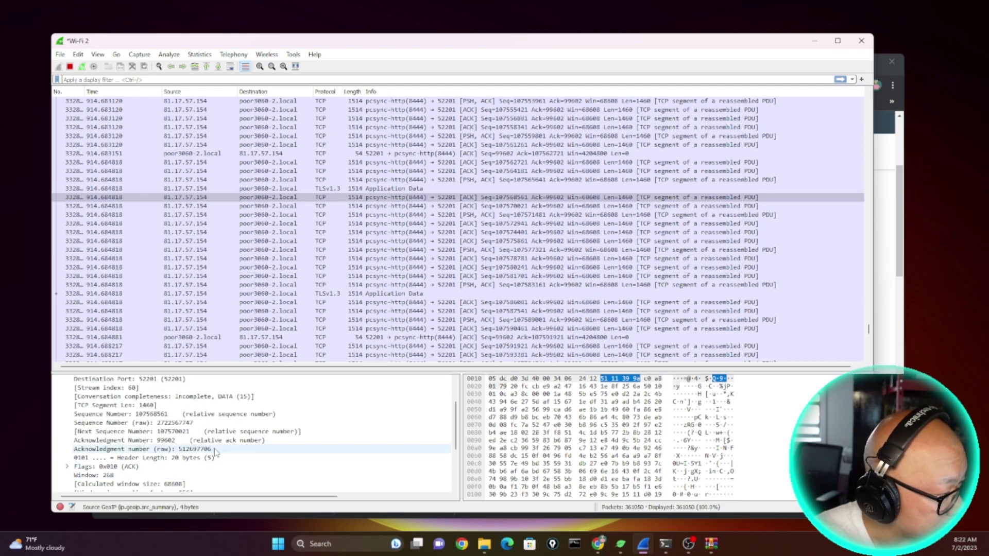
pyautogui.click(58, 398)
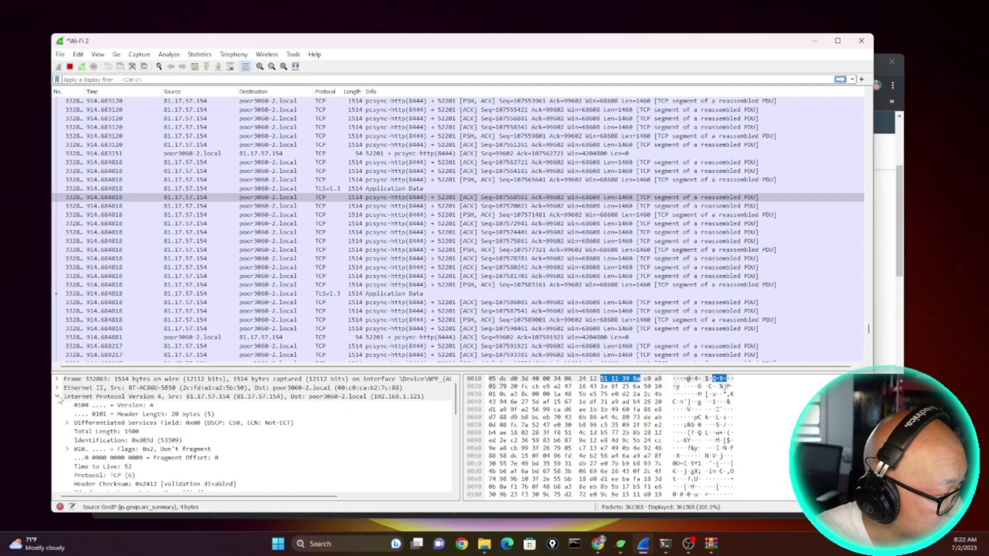
pyautogui.click(58, 397)
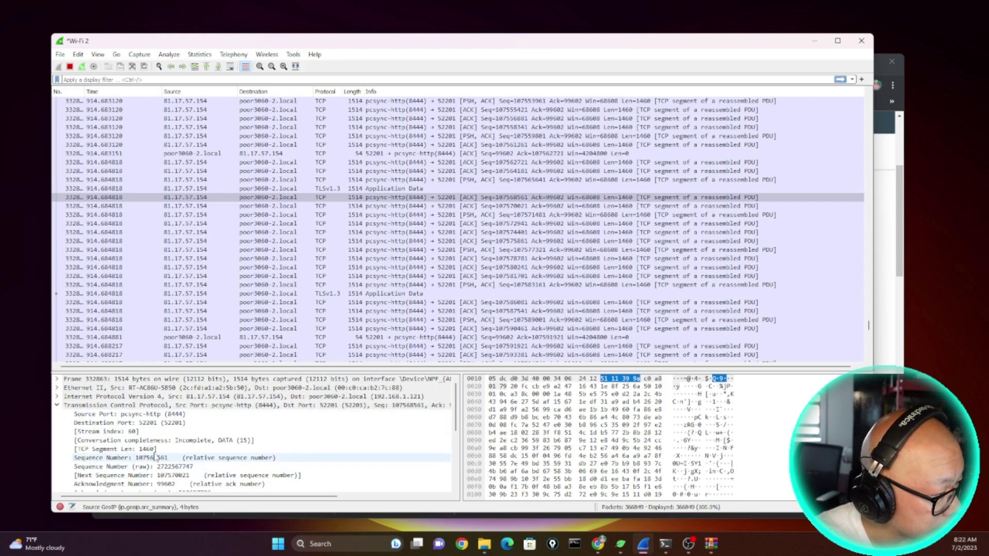
# Go through the packet's TCP fields one by one, from conversation completeness and segment length through sequence and acknowledgment numbers to header length.
pyautogui.click(154, 441)
pyautogui.click(158, 449)
pyautogui.click(162, 459)
pyautogui.click(167, 467)
pyautogui.click(172, 476)
pyautogui.scroll(-1, 173, 482)
pyautogui.click(176, 458)
pyautogui.click(178, 467)
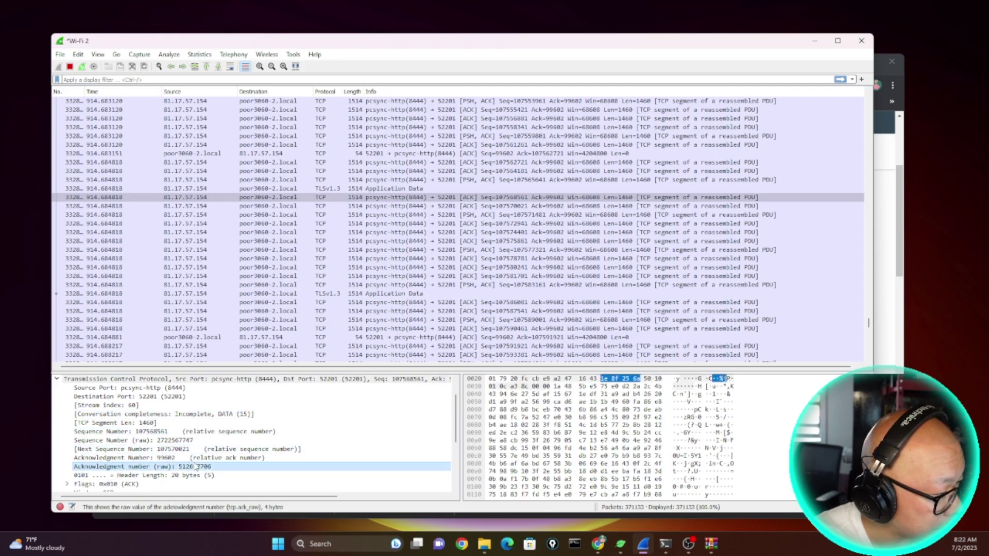
pyautogui.click(180, 476)
pyautogui.scroll(-1, 248, 273)
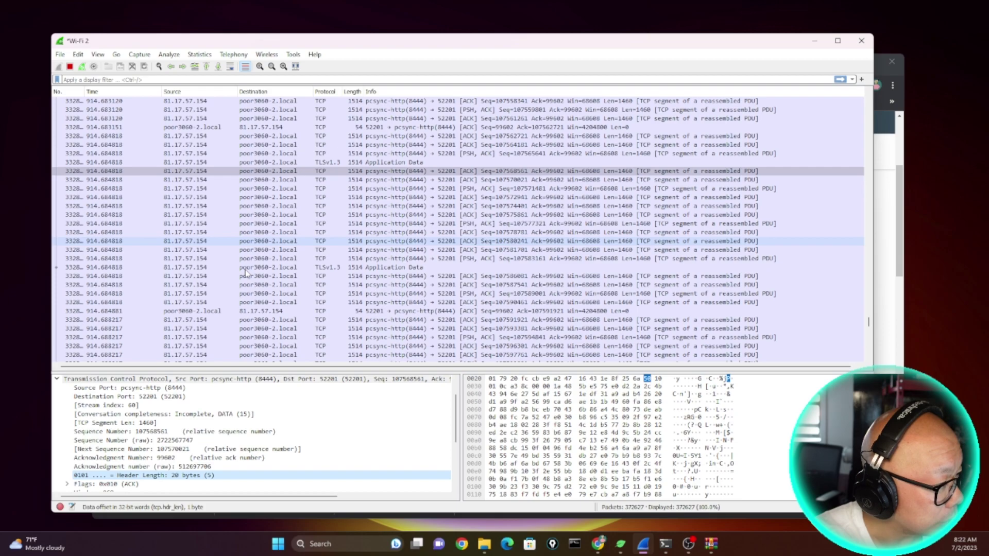
# Look through the packets captured after it, and inspect the TCP details of two further packets with source 81.17.57.154.
pyautogui.scroll(-12, 247, 273)
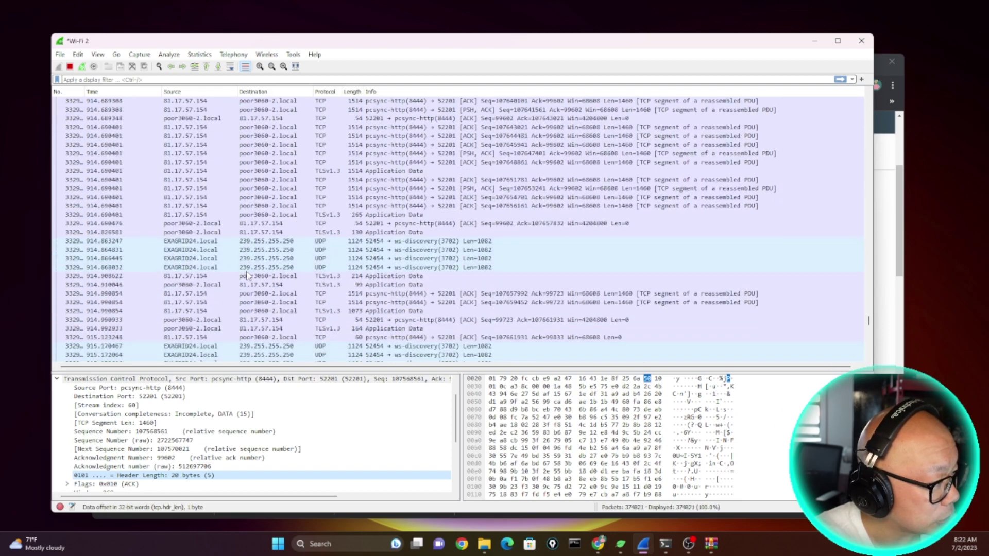
pyautogui.scroll(-5, 248, 276)
pyautogui.scroll(-12, 248, 276)
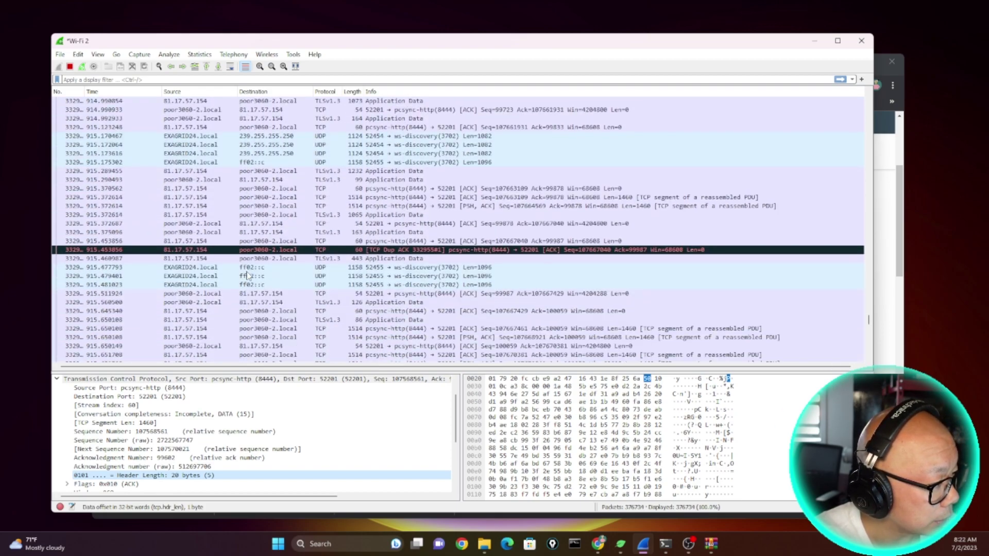
pyautogui.scroll(-18, 248, 276)
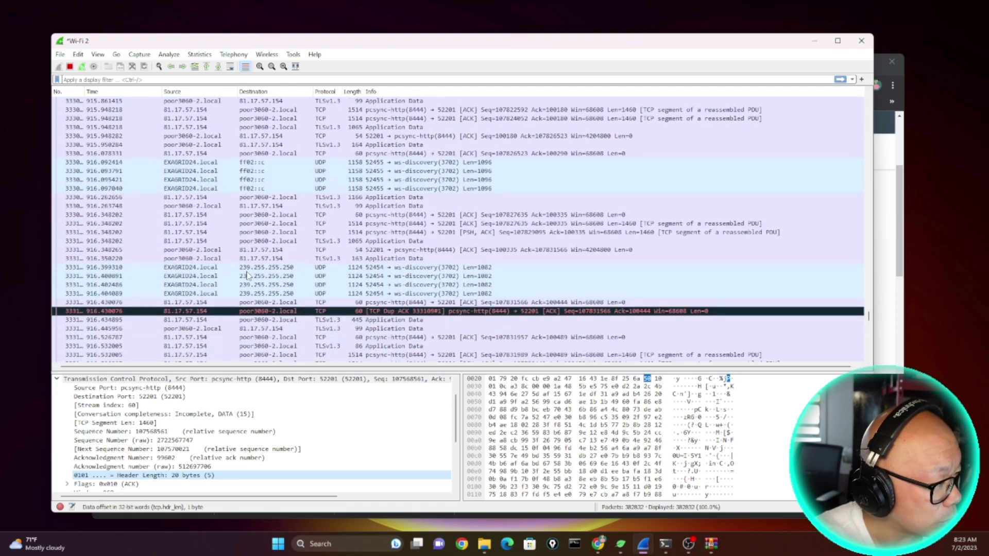
pyautogui.click(247, 303)
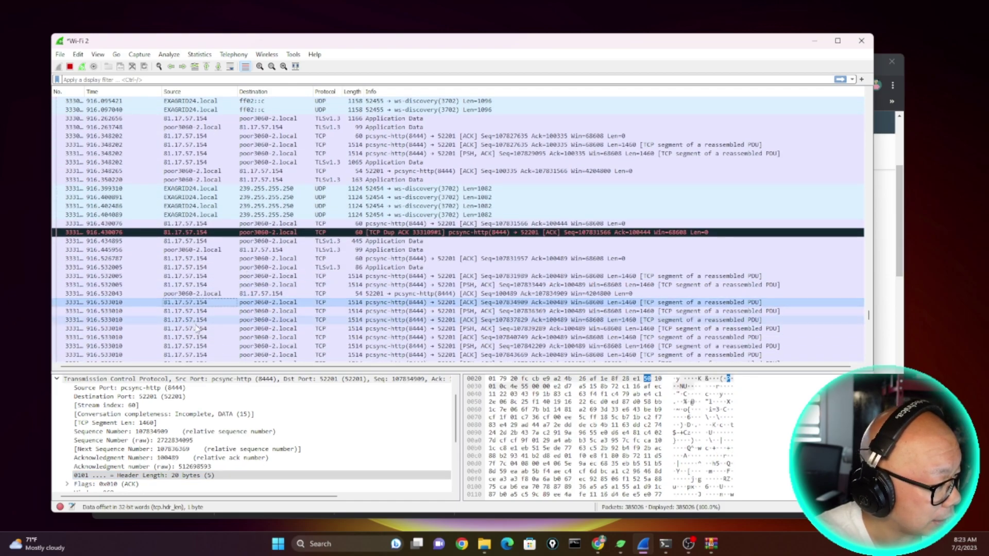
pyautogui.scroll(-5, 196, 330)
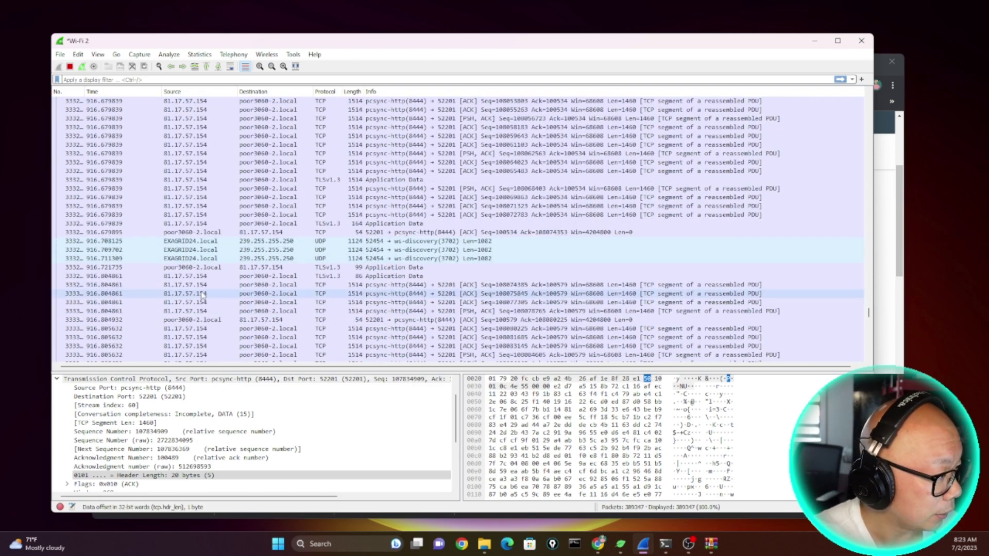
pyautogui.click(202, 287)
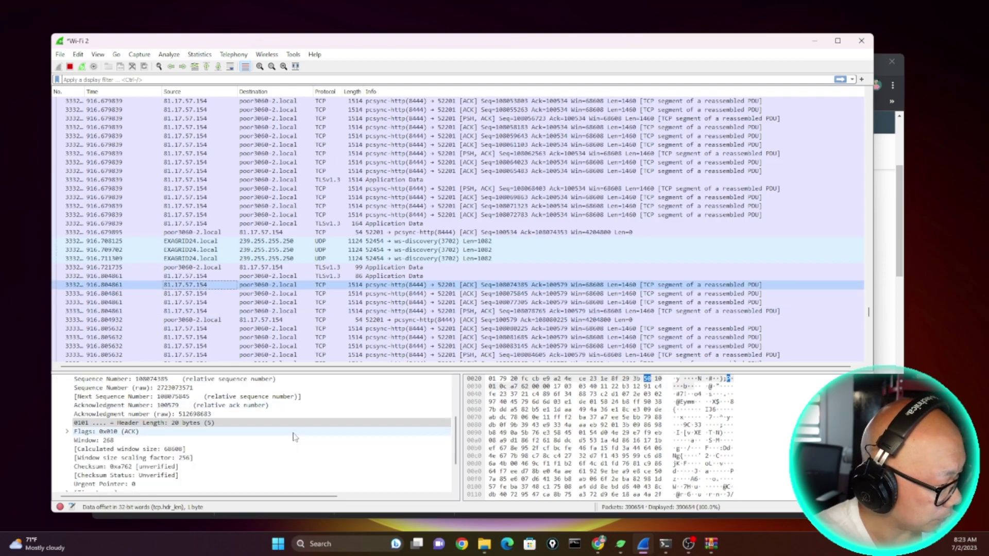
pyautogui.scroll(-1, 292, 437)
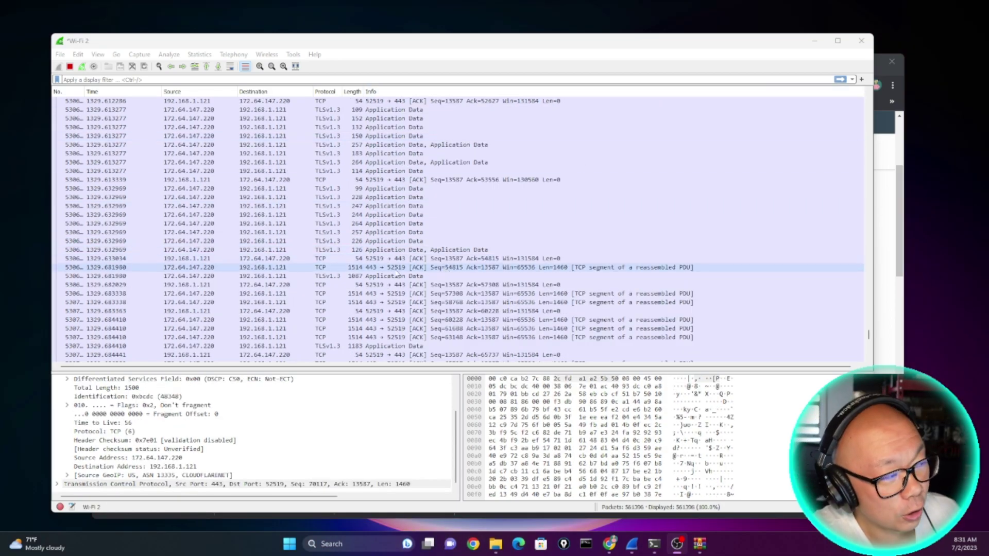
# Select the 226-byte TLSv1.3 packet with source 172.64.147.220, and examine its Internet Protocol Version 4 details down to the Source GeoIP field.
pyautogui.click(199, 243)
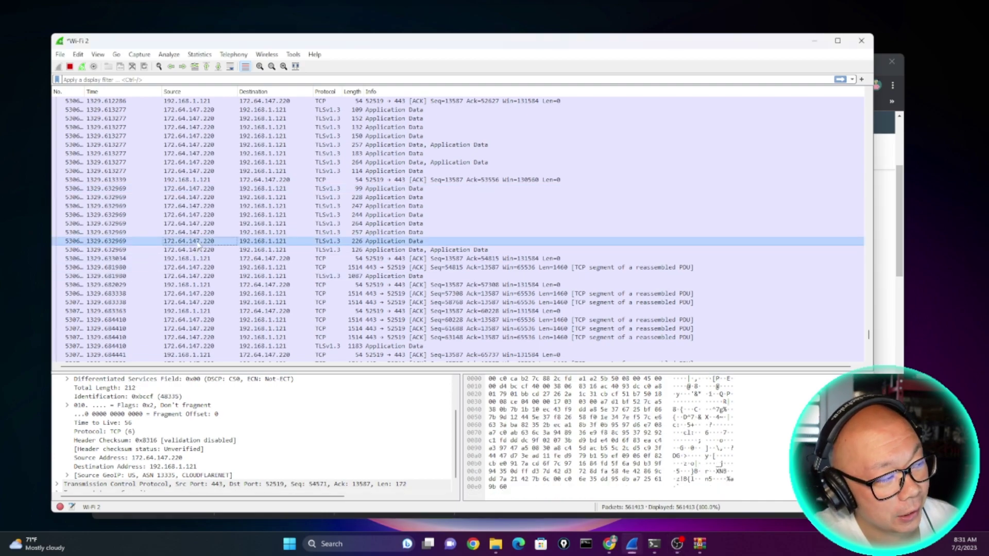
pyautogui.scroll(2, 96, 420)
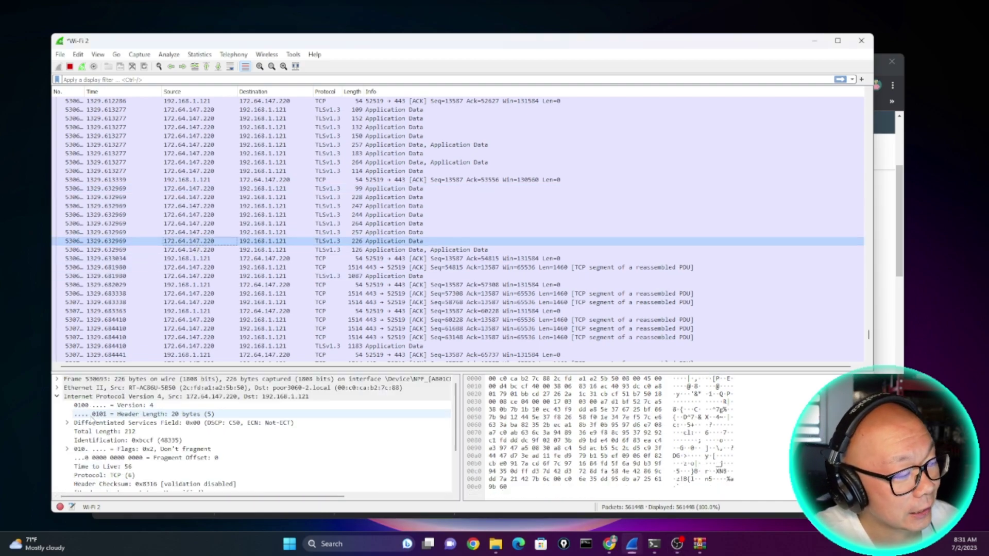
pyautogui.click(58, 398)
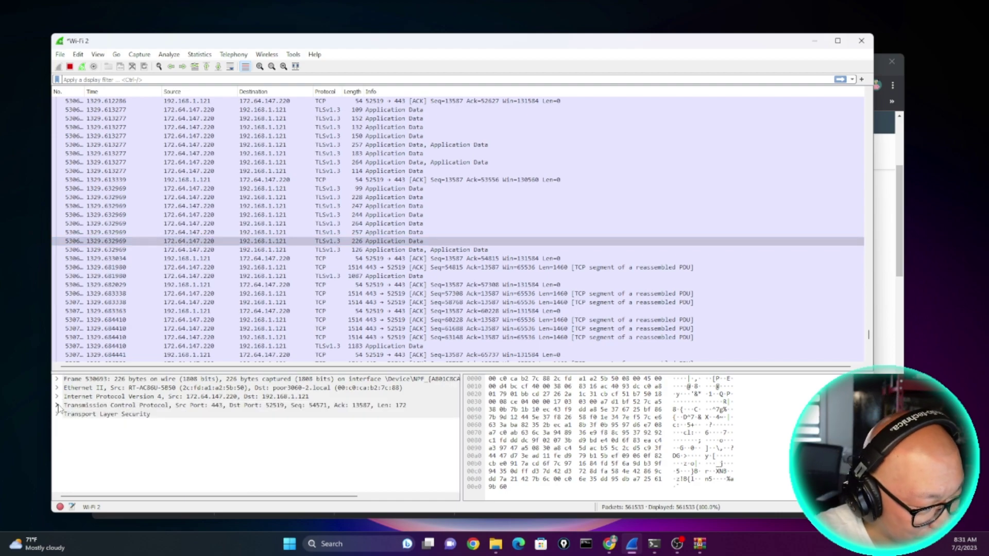
pyautogui.click(58, 397)
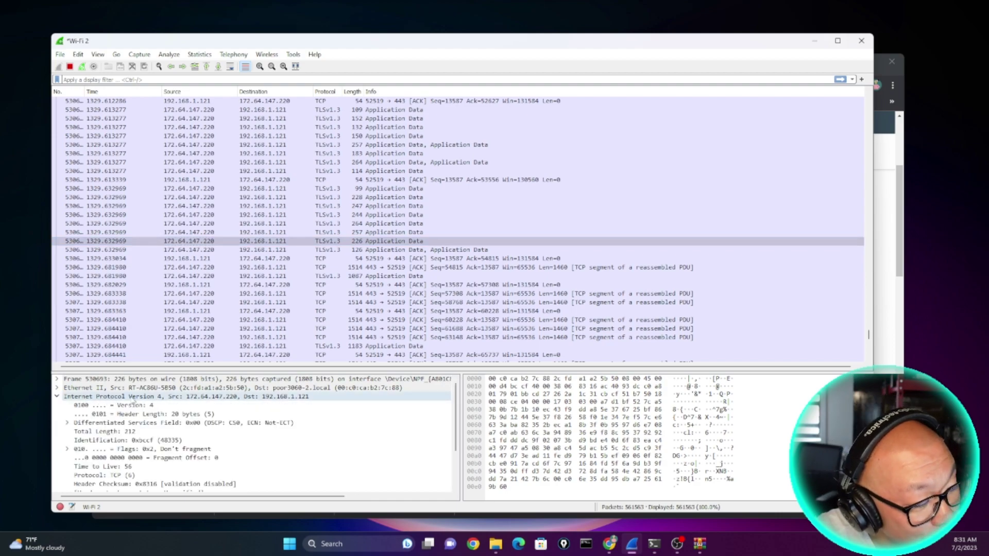
pyautogui.scroll(-1, 186, 412)
pyautogui.scroll(1, 201, 420)
pyautogui.scroll(-1, 217, 426)
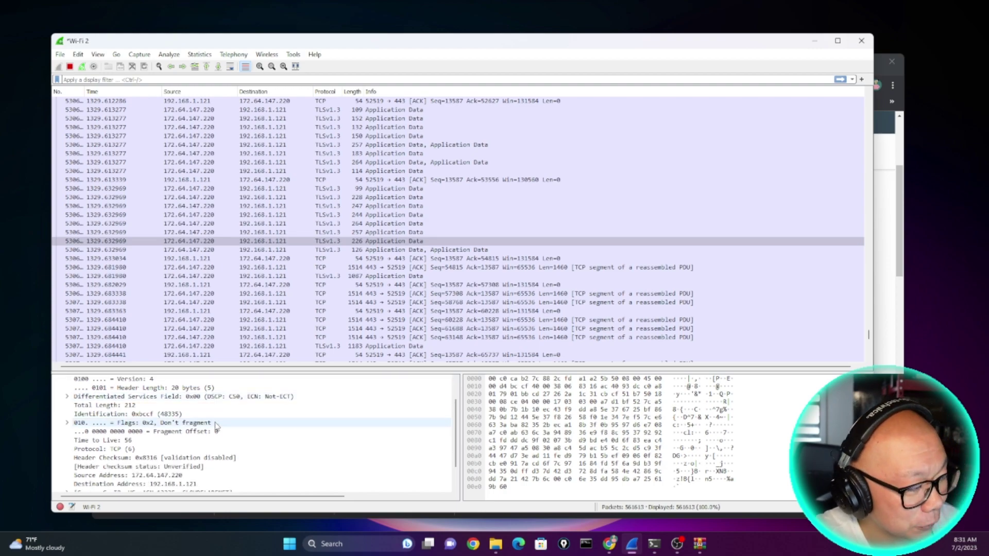
pyautogui.scroll(1, 217, 426)
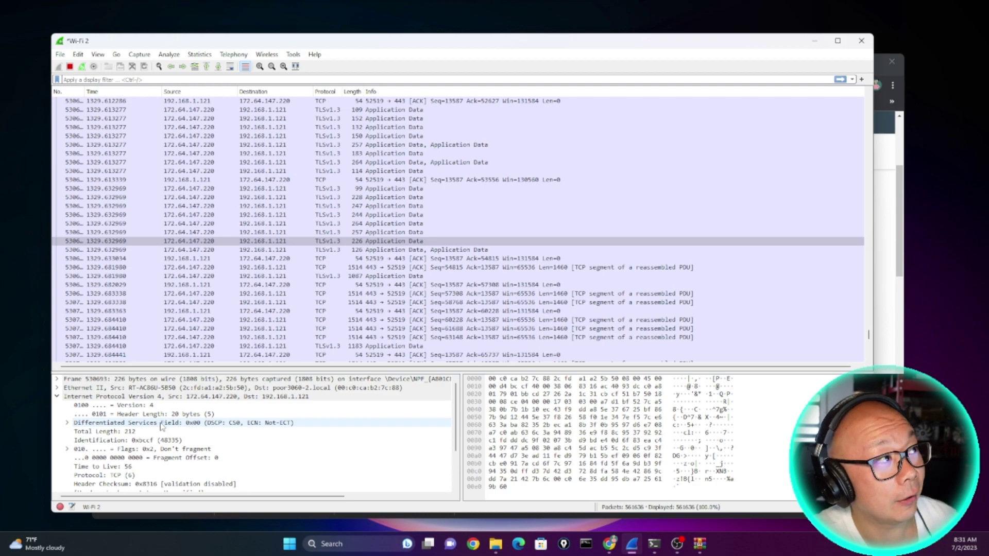
pyautogui.scroll(-2, 161, 426)
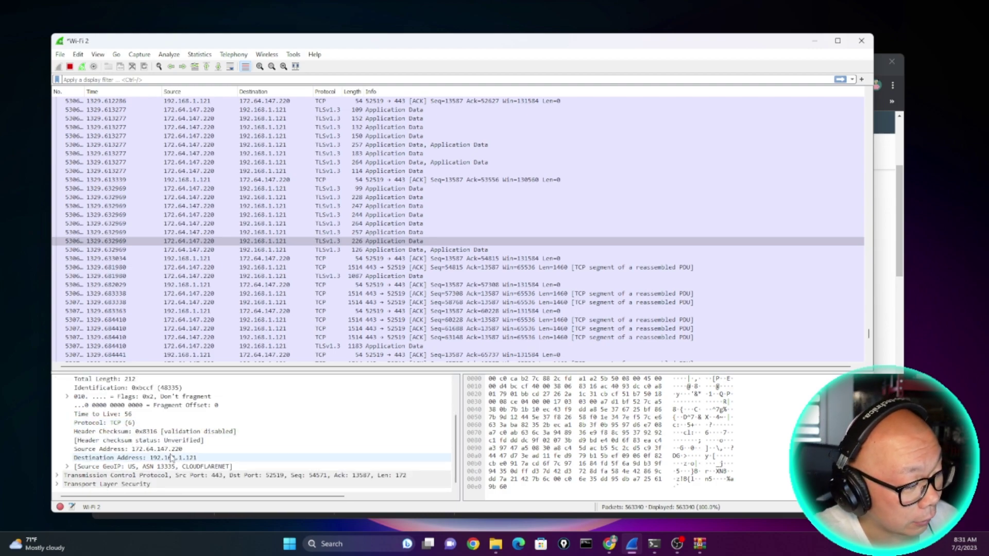
# Add the packet's Source GeoIP field as a column in the packet list, and go to the newest captured packets.
pyautogui.click(138, 468)
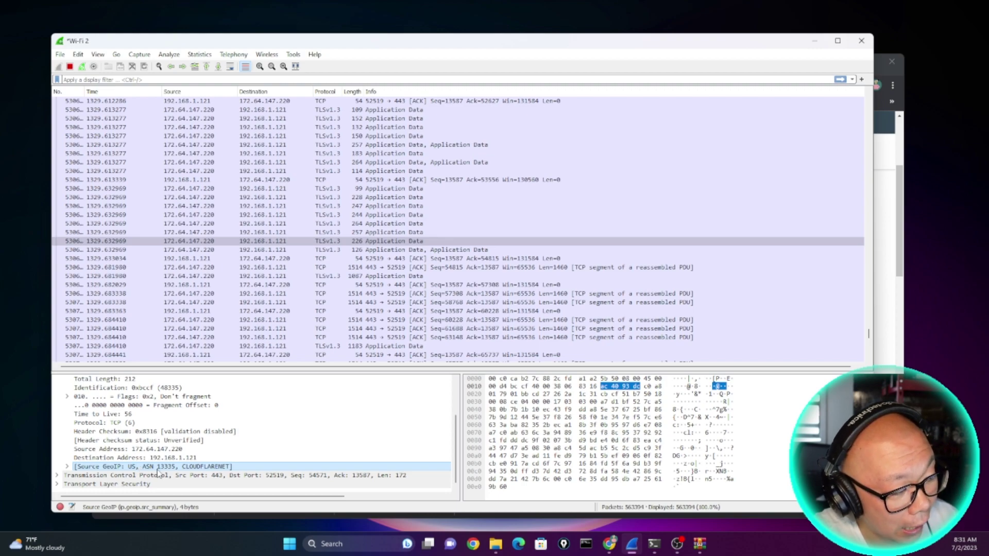
pyautogui.click(179, 242)
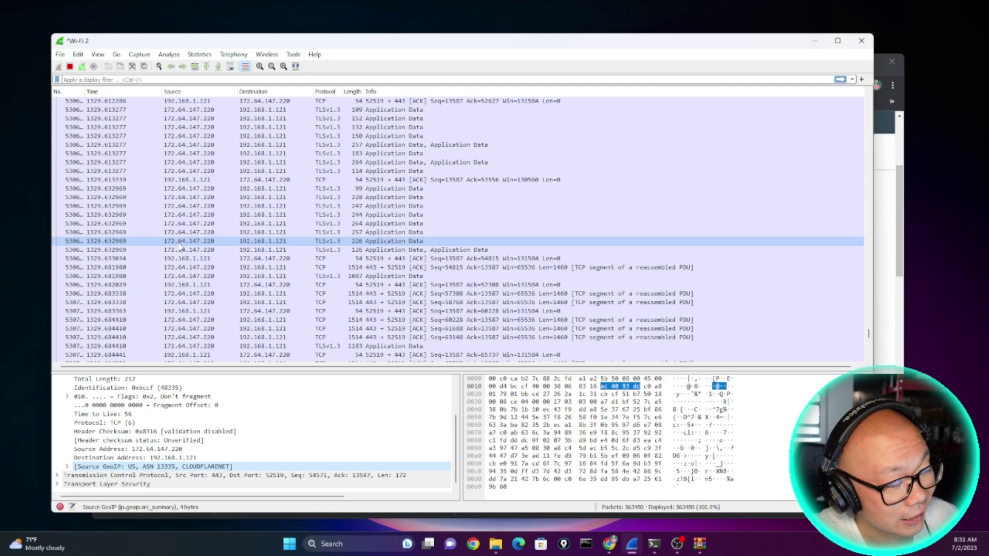
pyautogui.click(132, 469)
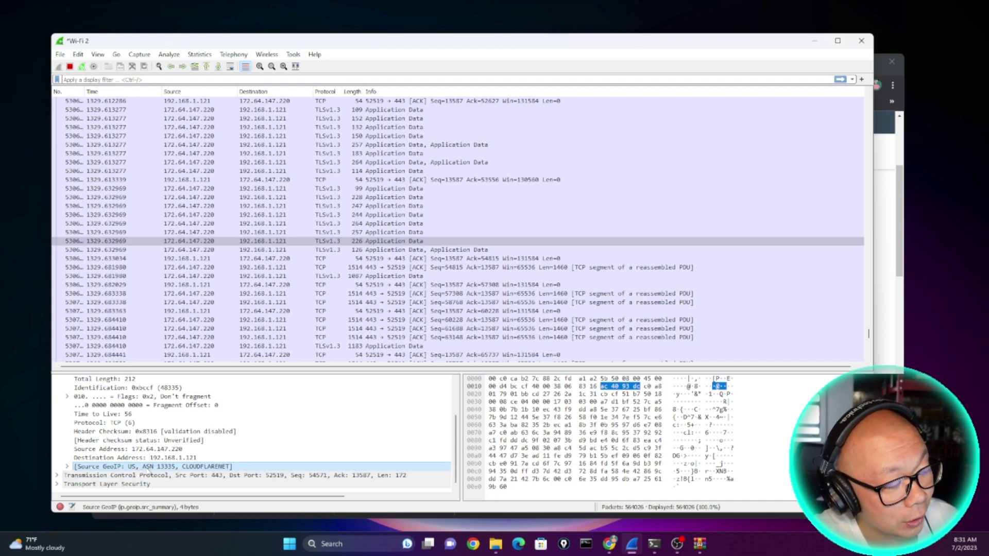
pyautogui.rightClick(211, 468)
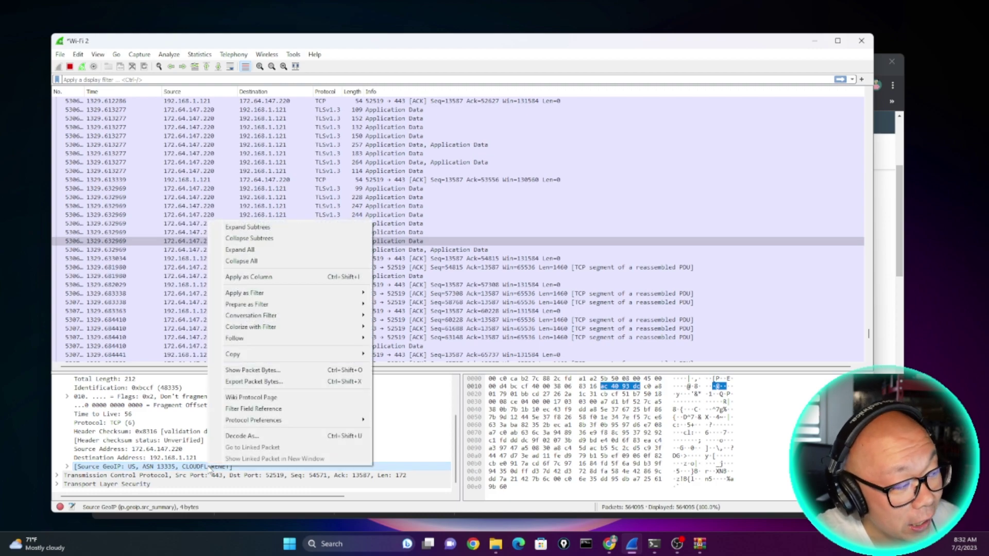
pyautogui.click(278, 277)
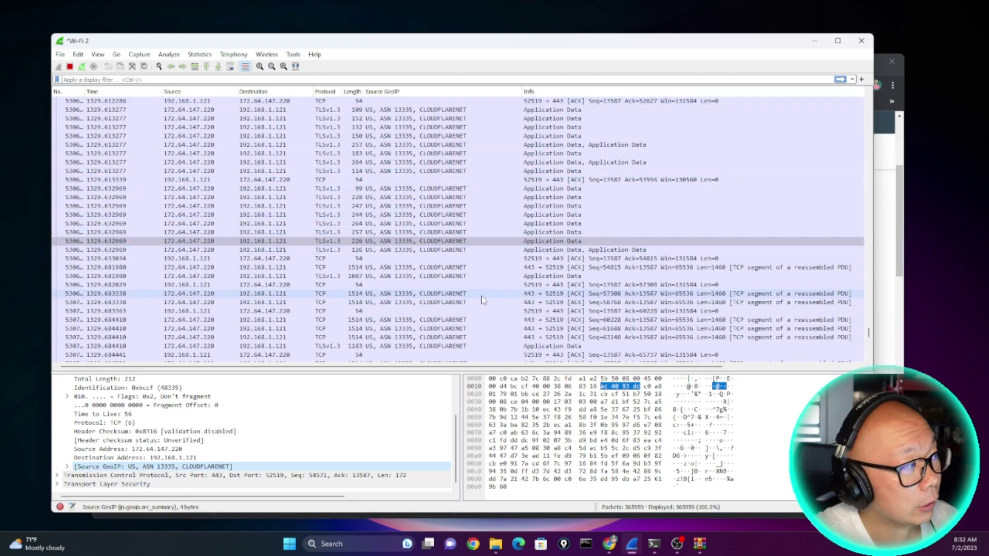
pyautogui.moveTo(869, 333); pyautogui.dragTo(868, 356)
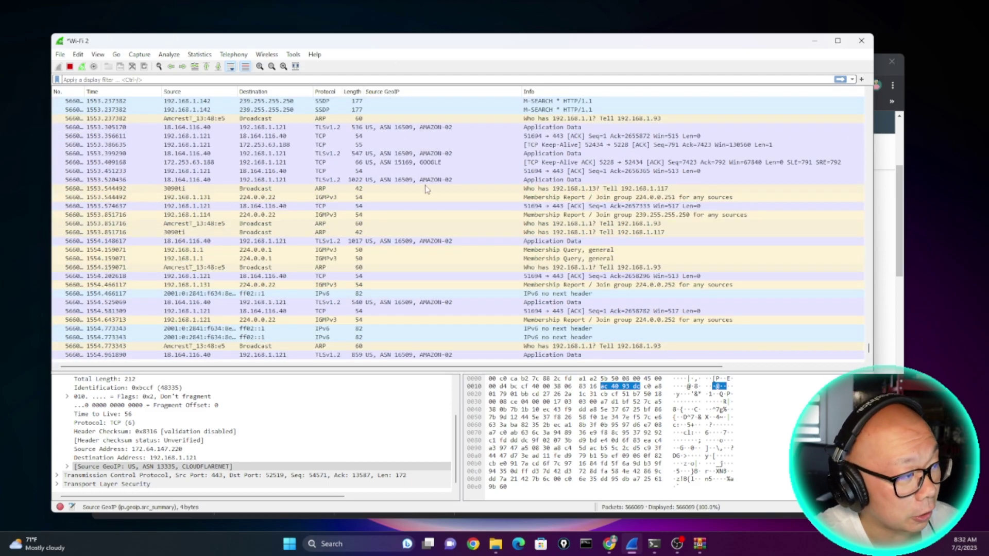
# Switch to the browser window showing Crypto Bubbles, close that page, and return to the Wireshark capture.
pyautogui.hotkey('alt', 'Tab')
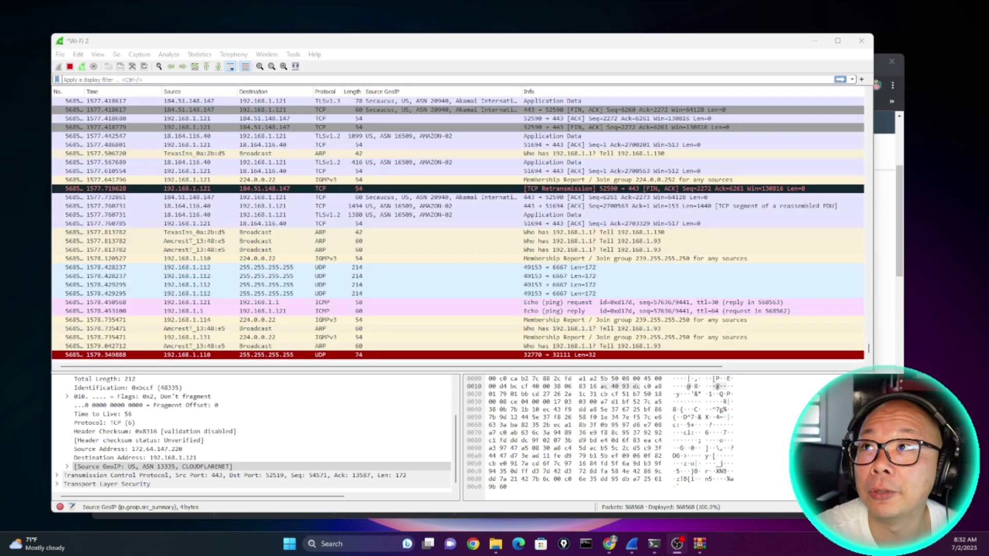
pyautogui.hotkey('alt', 'Tab')
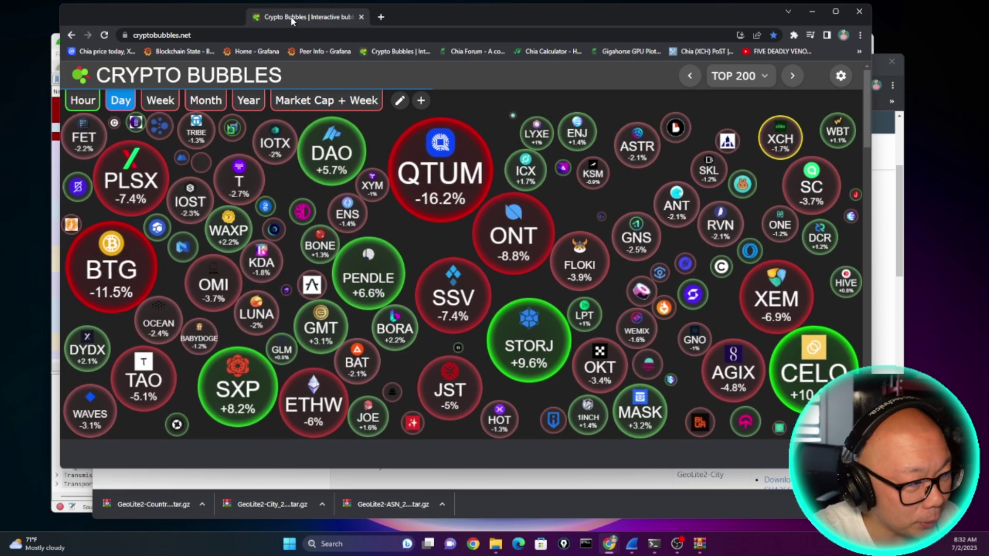
pyautogui.hotkey('ctrl', 'w')
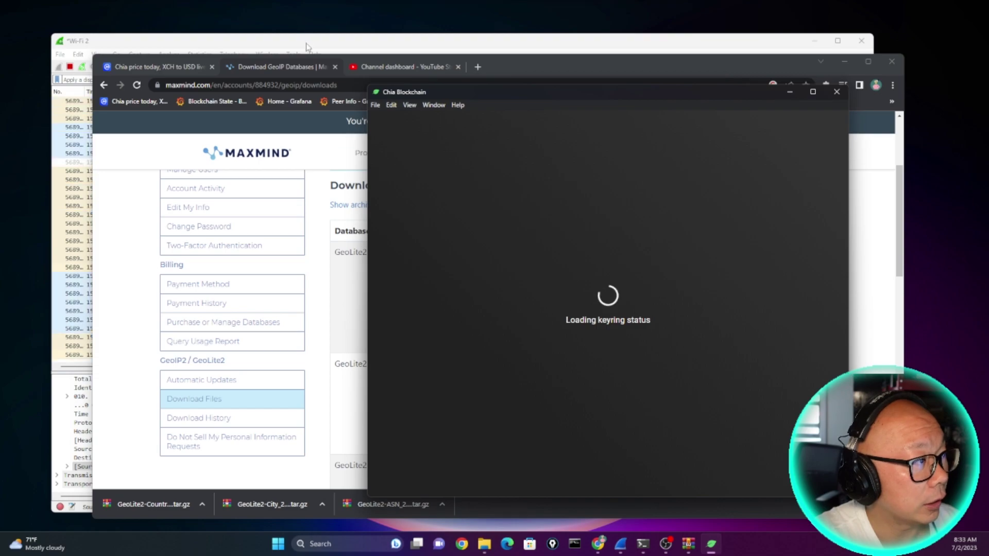
pyautogui.click(307, 47)
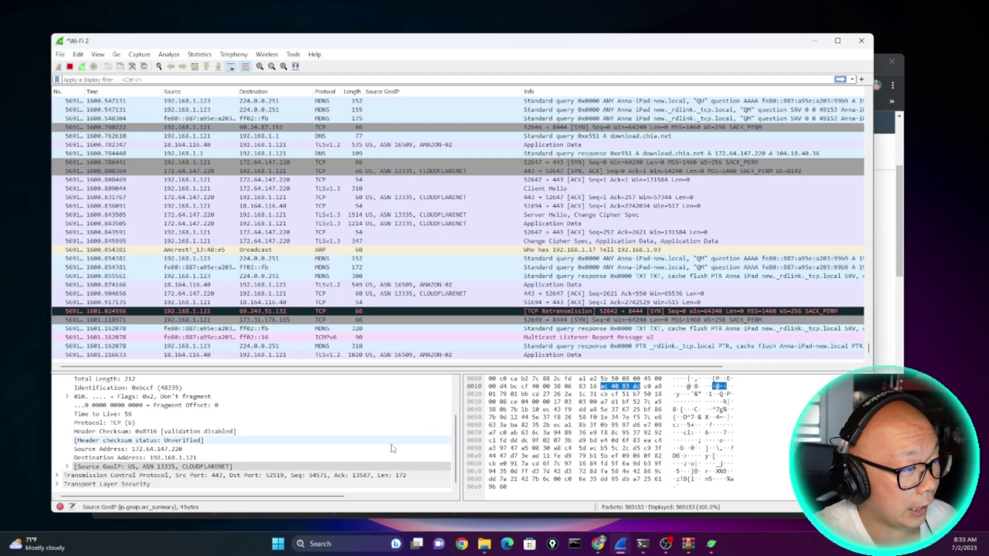
# Switch to the Chia Blockchain wallet, move its window aside to uncover the Wireshark packet list, and alternate between both windows to watch the traffic.
pyautogui.click(709, 550)
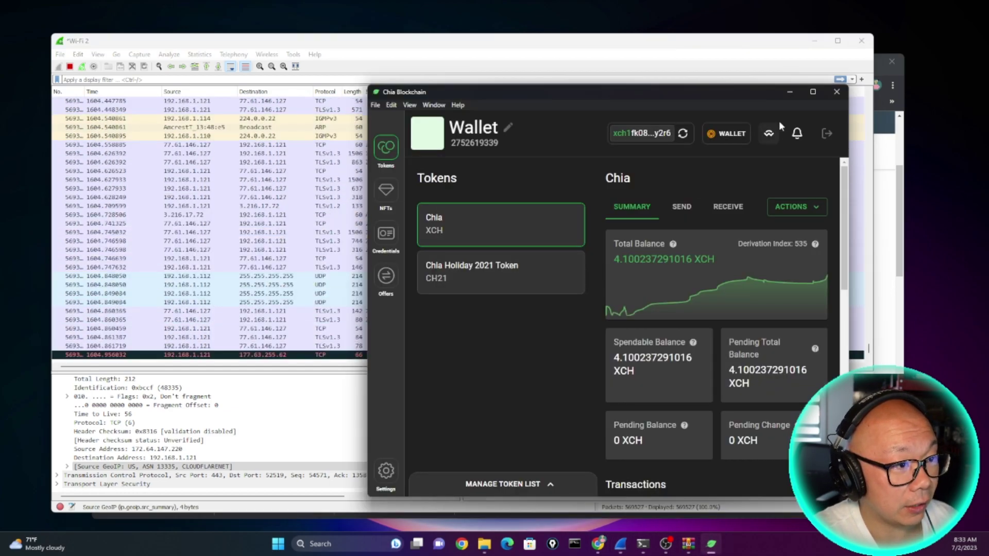
pyautogui.moveTo(706, 92); pyautogui.dragTo(777, 91)
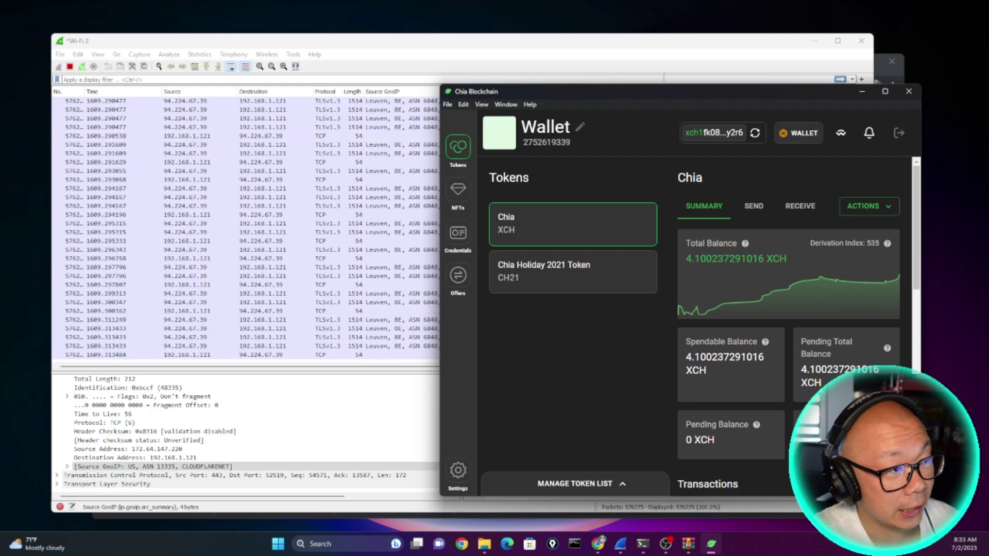
pyautogui.click(577, 52)
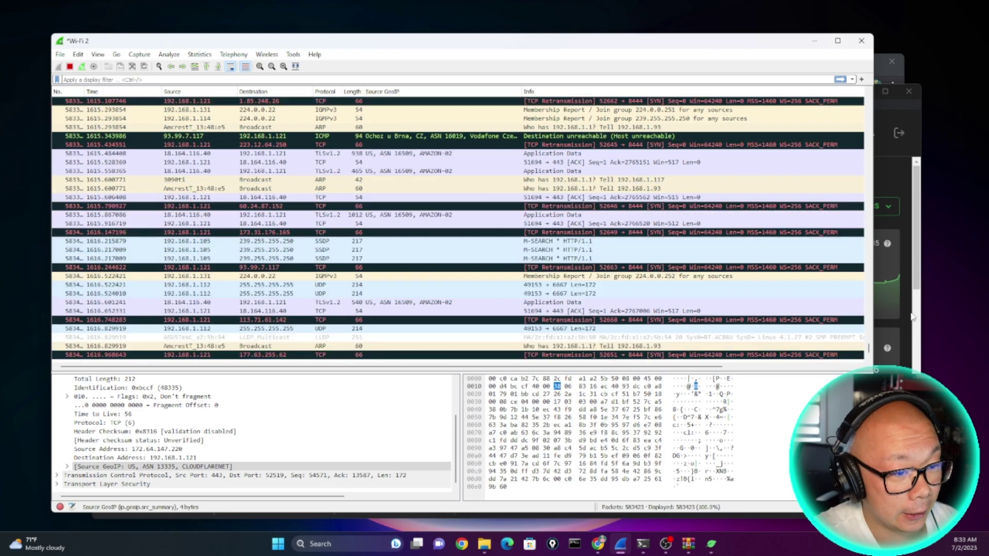
pyautogui.click(920, 275)
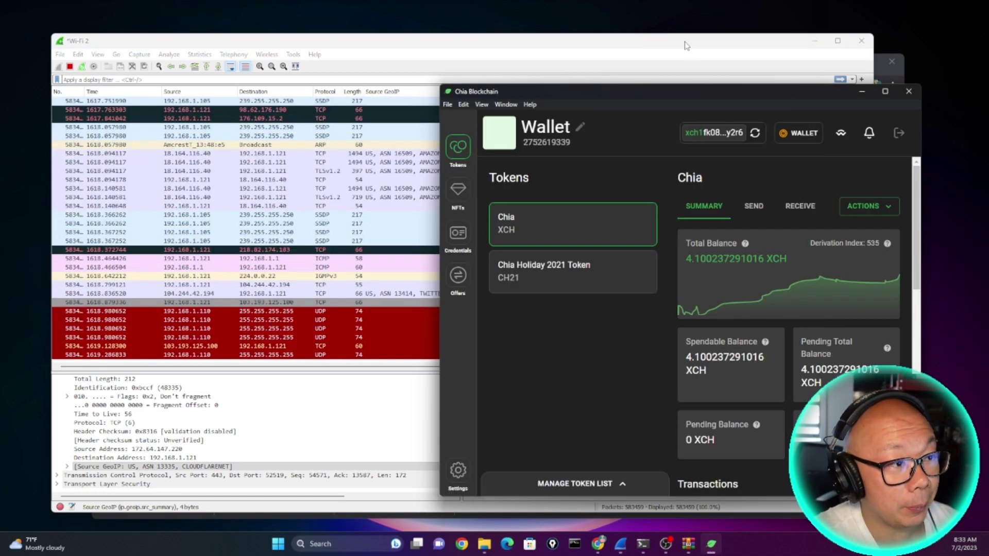
# Return to the Wireshark capture, open its Endpoints statistics, and turn on name resolution.
pyautogui.click(684, 46)
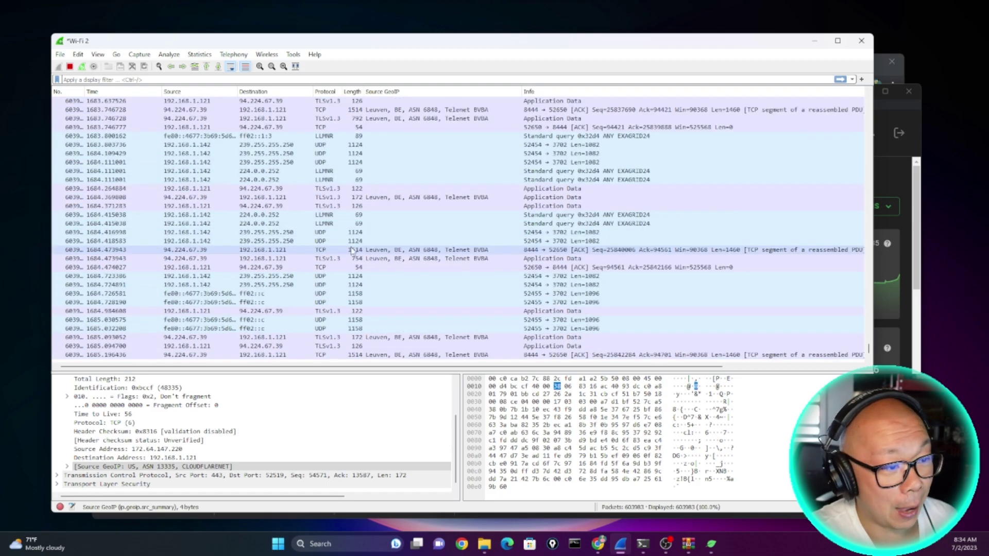
pyautogui.click(195, 54)
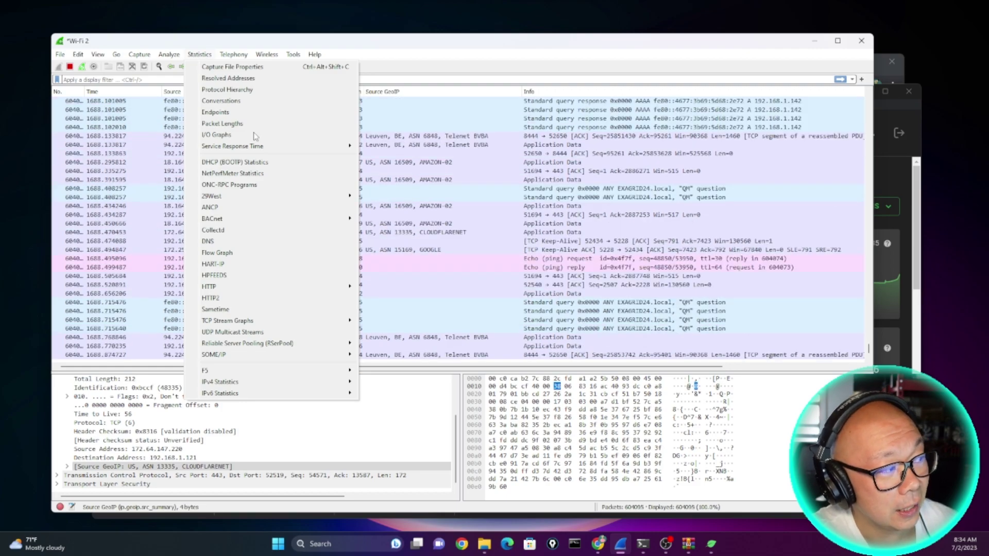
pyautogui.click(242, 114)
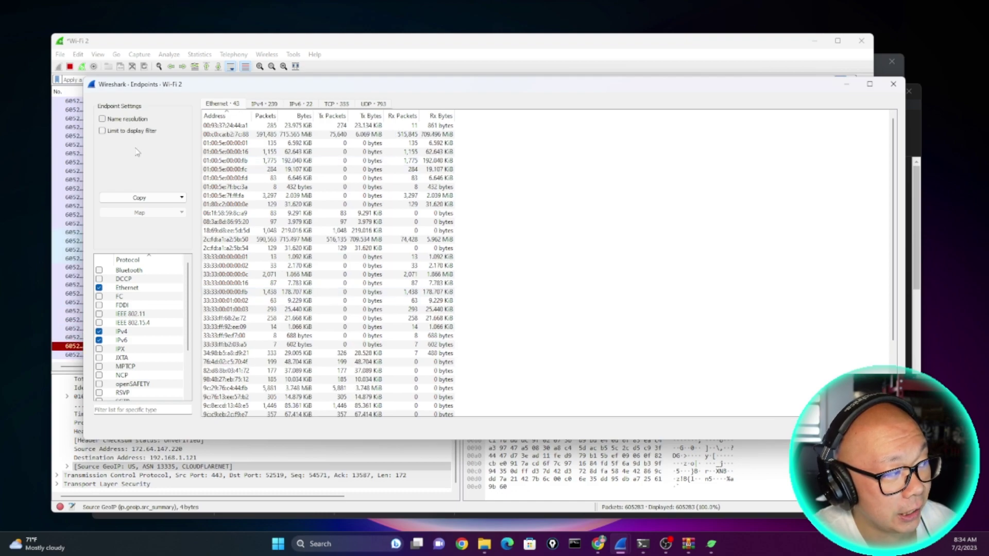
pyautogui.click(103, 119)
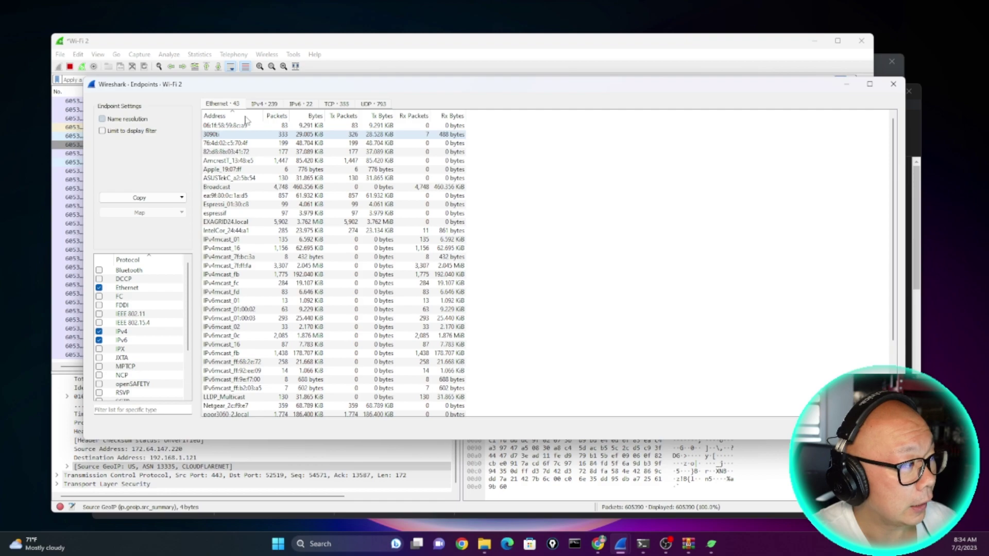
# Show the IPv4 endpoints and examine their countries, cities and AS organizations through the list.
pyautogui.click(259, 104)
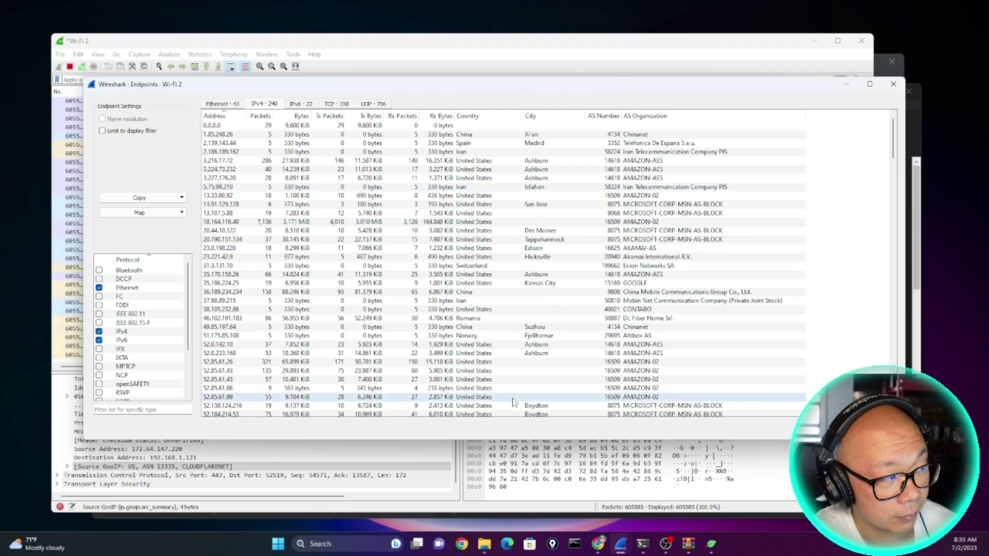
pyautogui.scroll(-4, 557, 361)
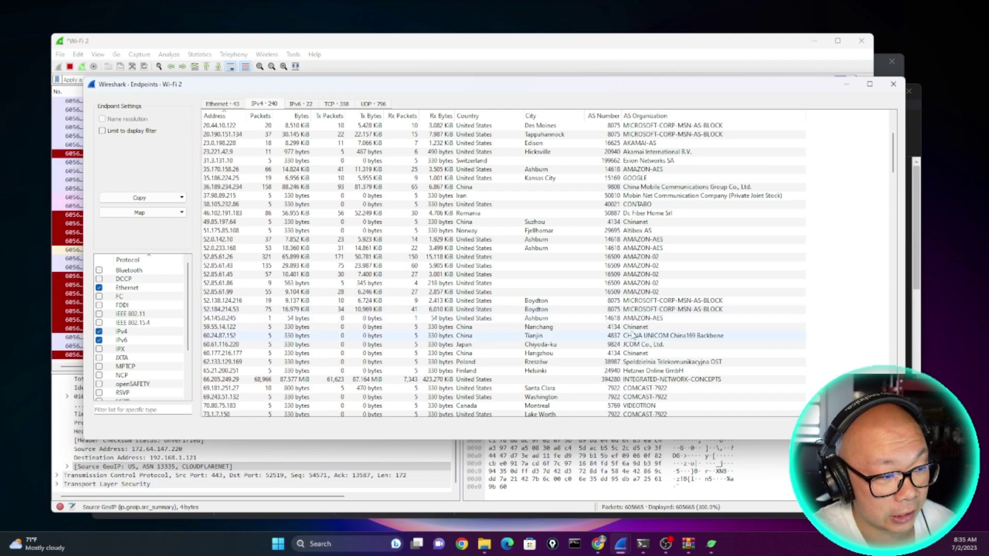
pyautogui.scroll(-2, 606, 335)
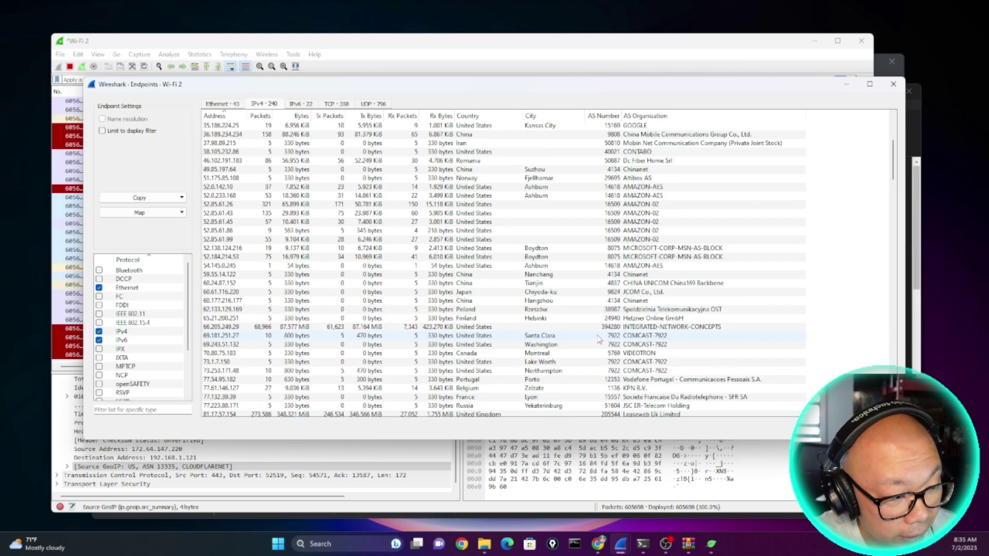
pyautogui.scroll(-2, 599, 340)
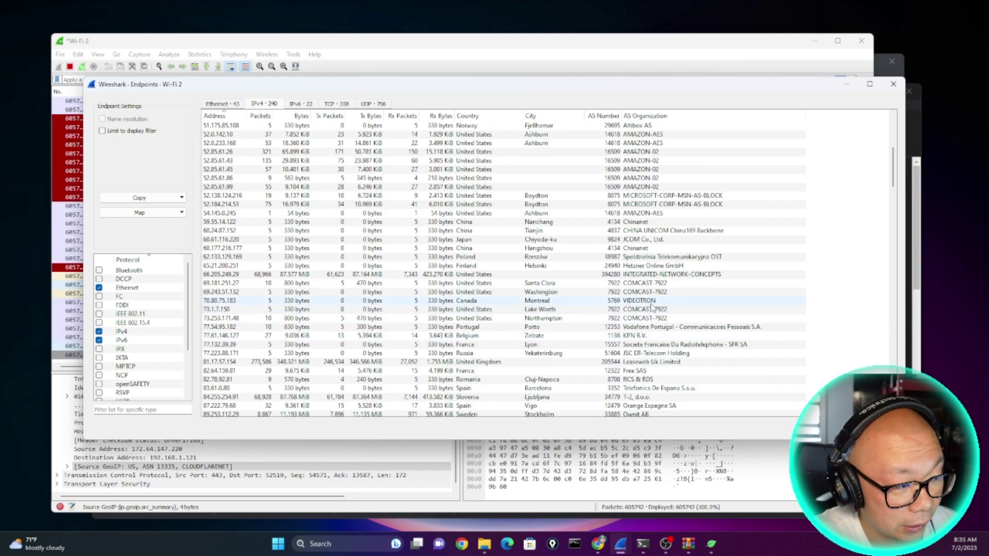
pyautogui.scroll(-2, 600, 334)
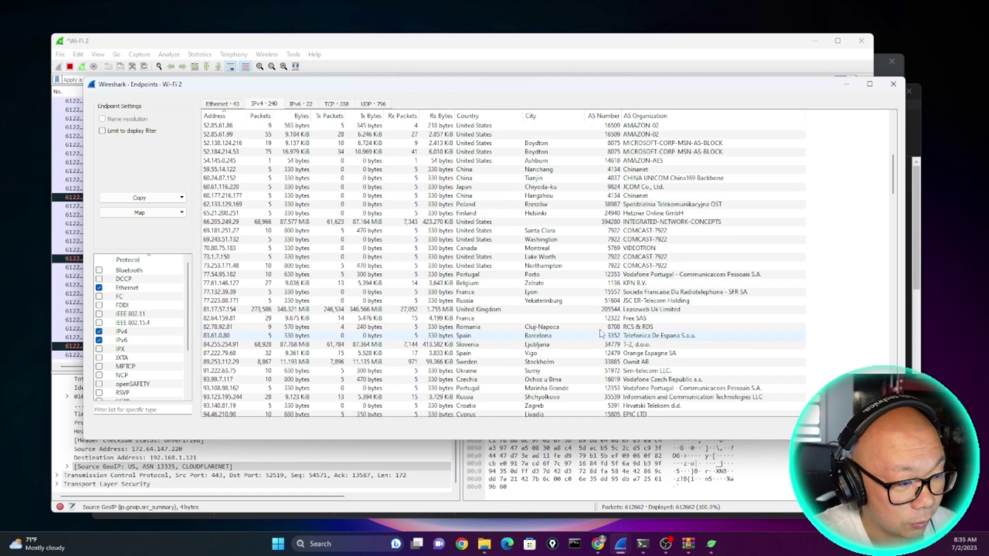
pyautogui.scroll(-2, 602, 330)
pyautogui.scroll(-1, 602, 327)
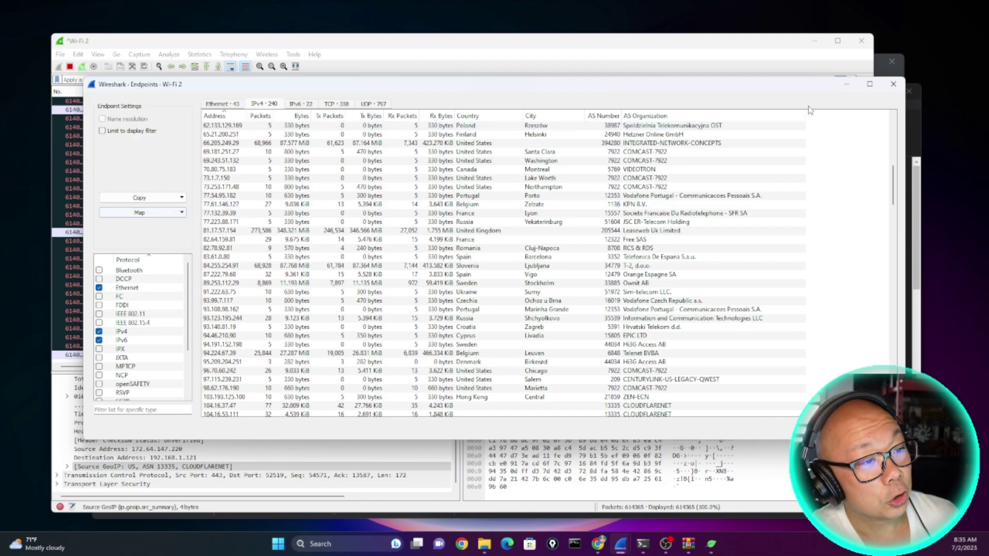
# Move the Endpoints window aside, reopen the capture's Endpoints statistics, and open the IPv4 endpoints map in the browser.
pyautogui.moveTo(721, 93); pyautogui.dragTo(722, 137)
pyautogui.click(200, 55)
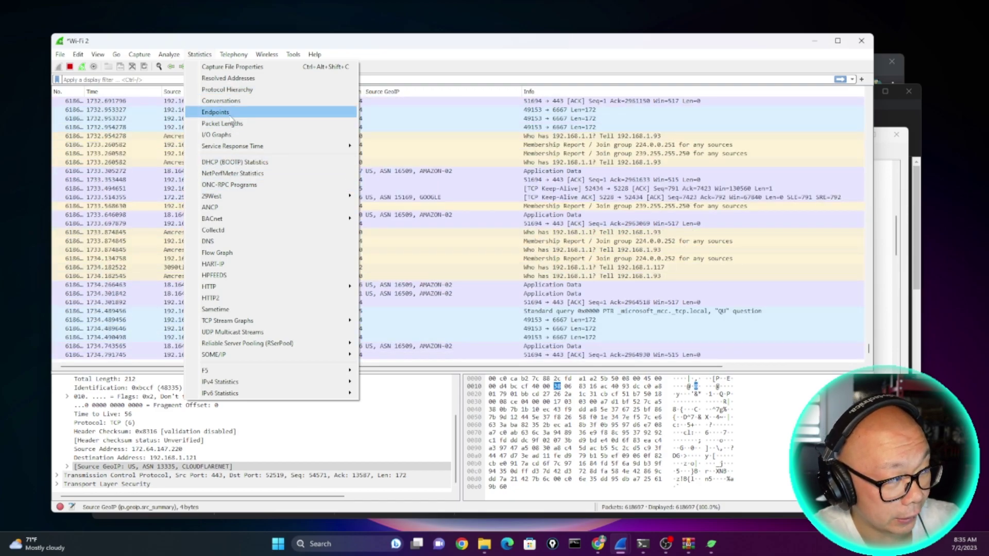
pyautogui.click(230, 116)
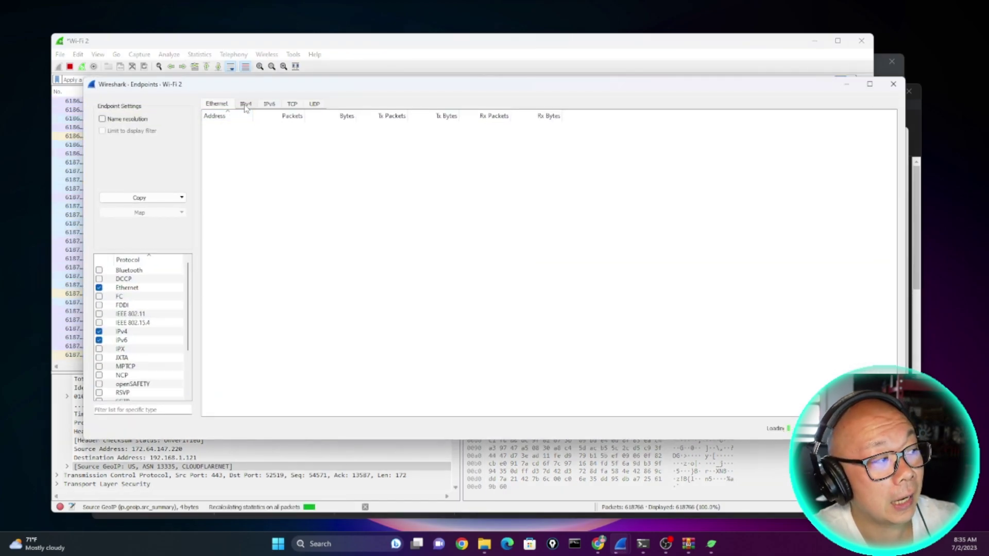
pyautogui.click(246, 105)
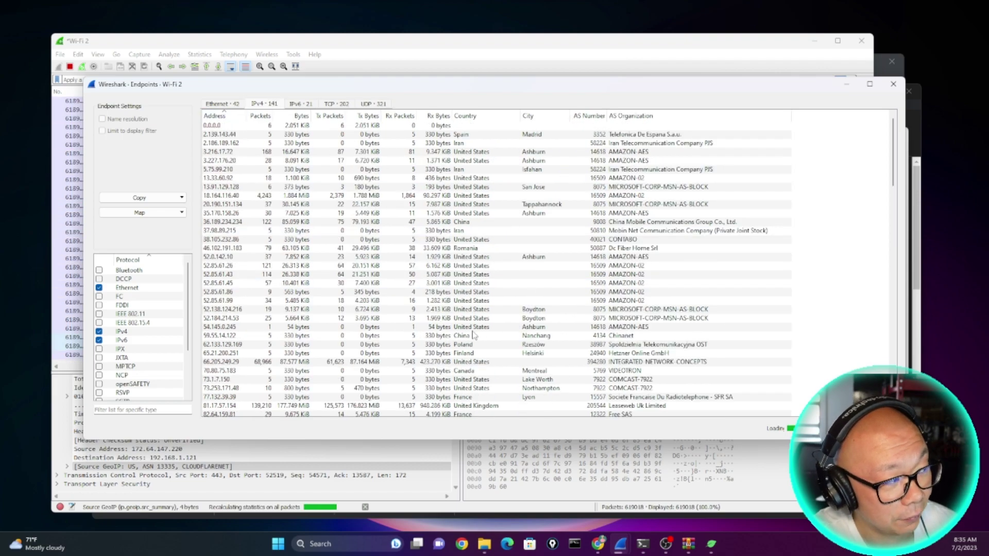
pyautogui.click(140, 213)
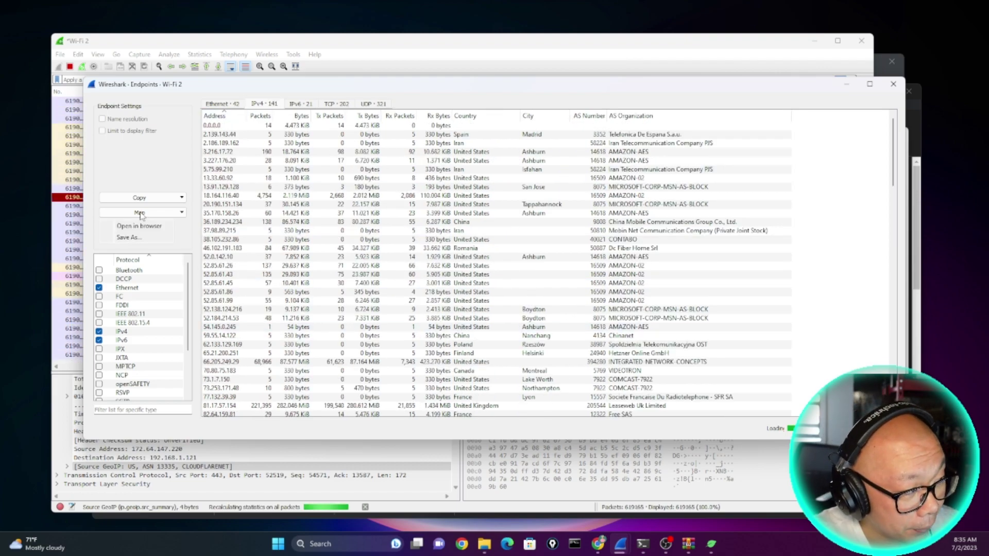
pyautogui.click(140, 226)
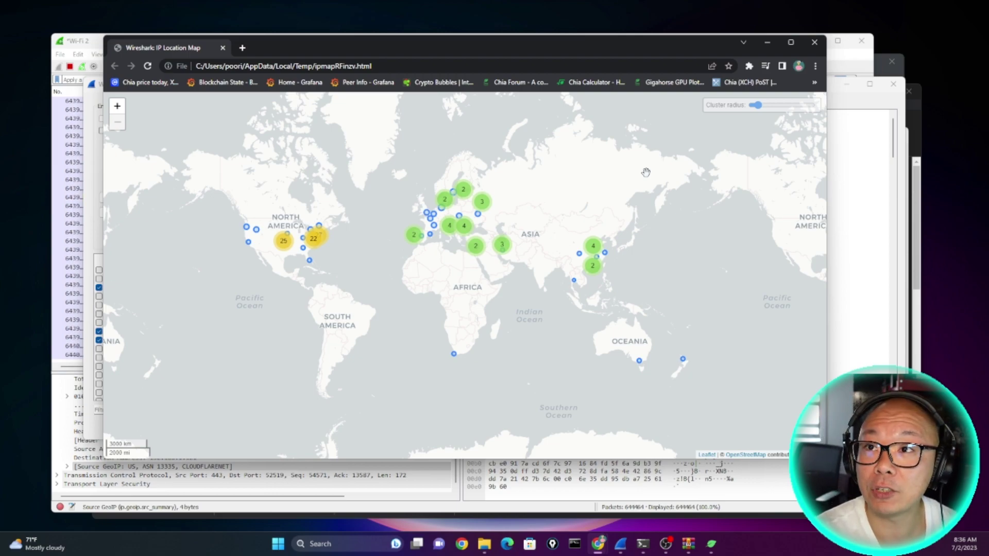
# Switch to the Chia Blockchain wallet, minimize it again, and maximize the IP location map window.
pyautogui.click(710, 546)
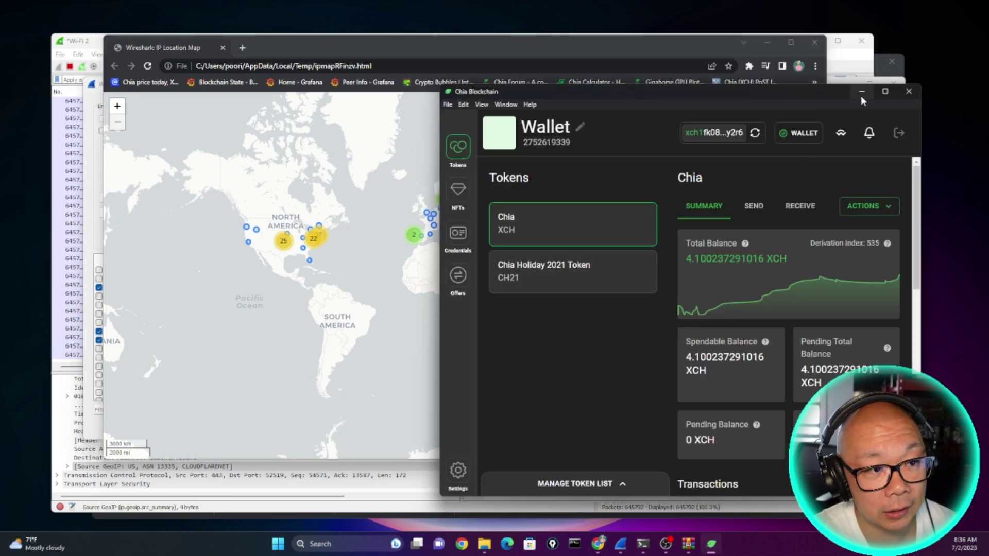
pyautogui.click(862, 93)
pyautogui.click(790, 43)
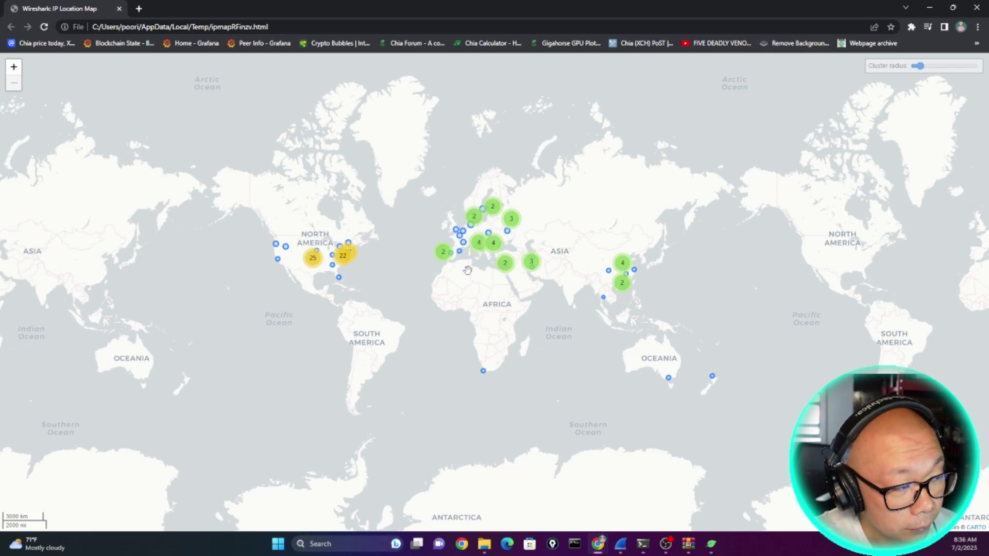
# Frame Europe on the map and expand the three-endpoint cluster near Austria and Italy to see its IP addresses.
pyautogui.scroll(1, 467, 270)
pyautogui.scroll(1, 258, 274)
pyautogui.moveTo(514, 263); pyautogui.dragTo(503, 332)
pyautogui.scroll(-1, 503, 331)
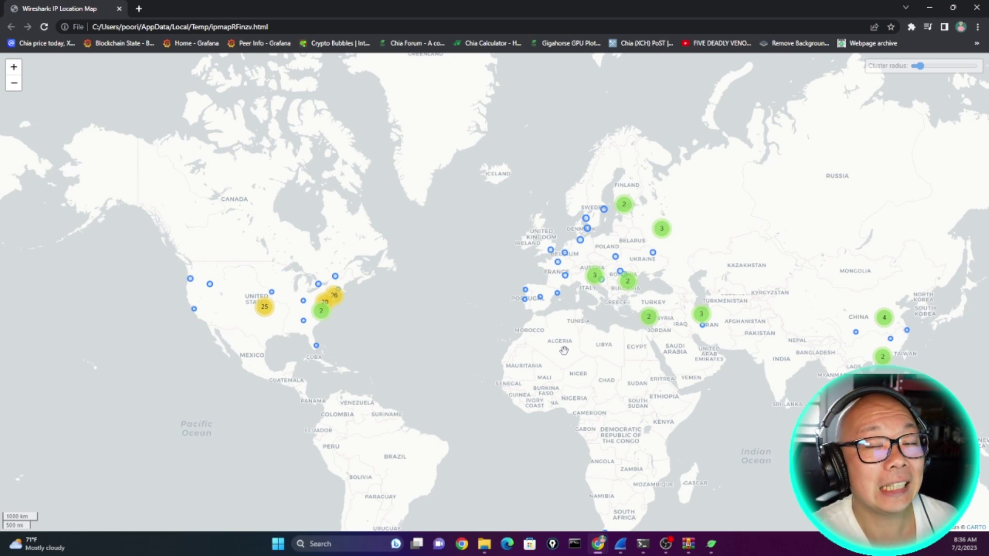
pyautogui.click(595, 279)
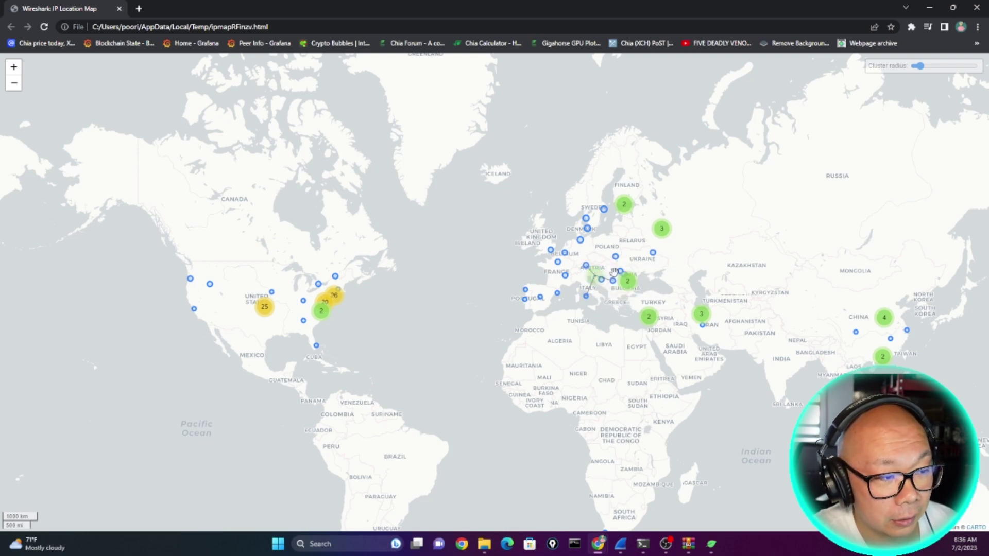
pyautogui.moveTo(602, 285)
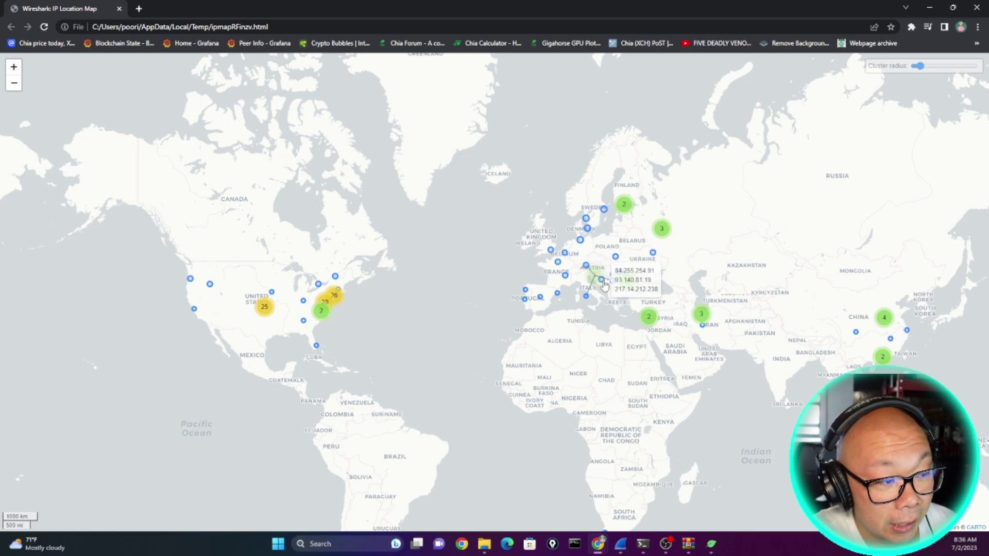
pyautogui.scroll(2, 601, 285)
pyautogui.scroll(1, 603, 279)
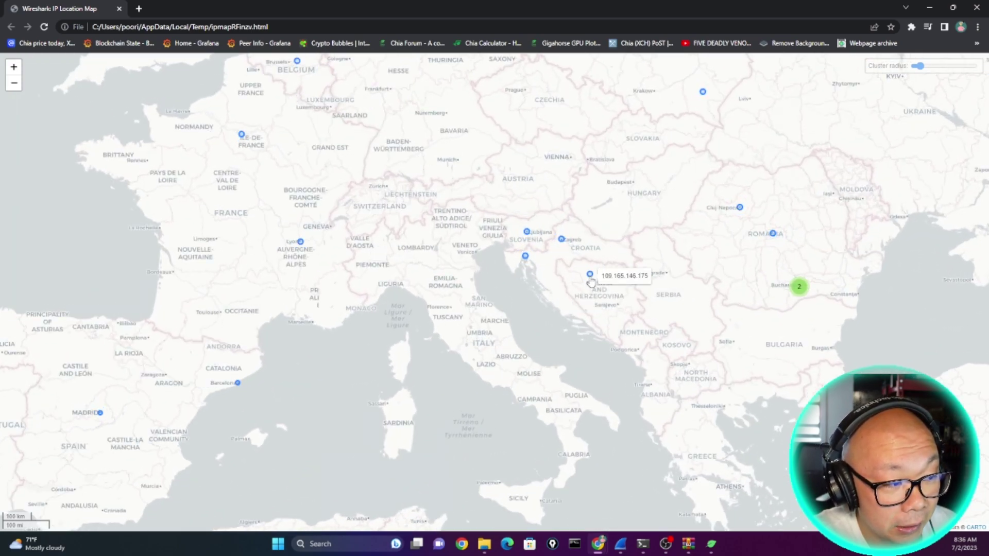
pyautogui.click(591, 276)
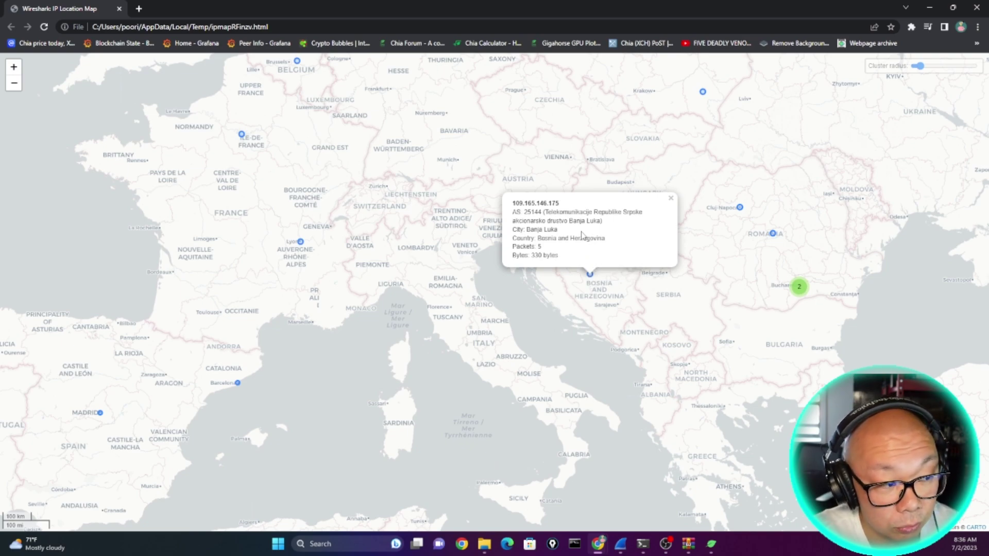
pyautogui.click(416, 257)
pyautogui.scroll(-1, 492, 281)
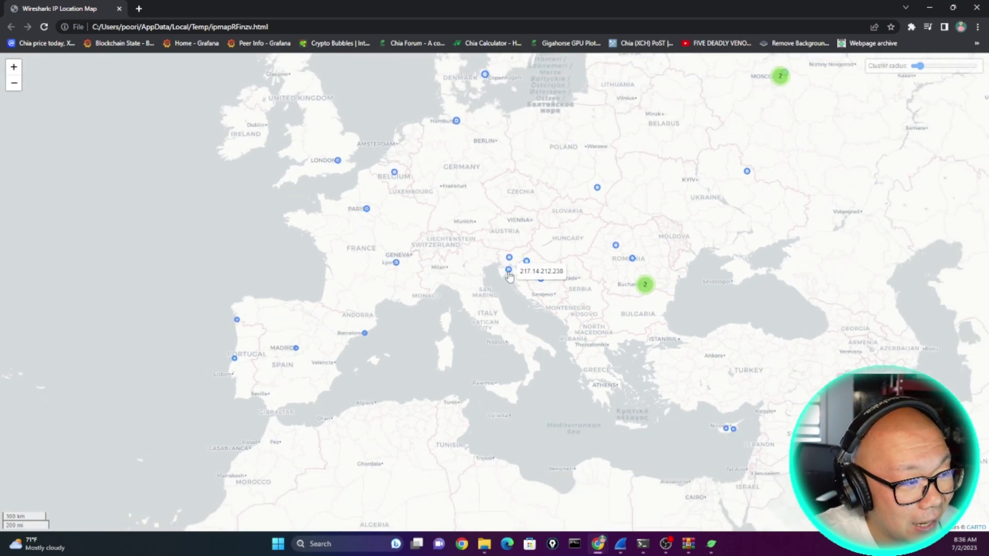
pyautogui.click(509, 274)
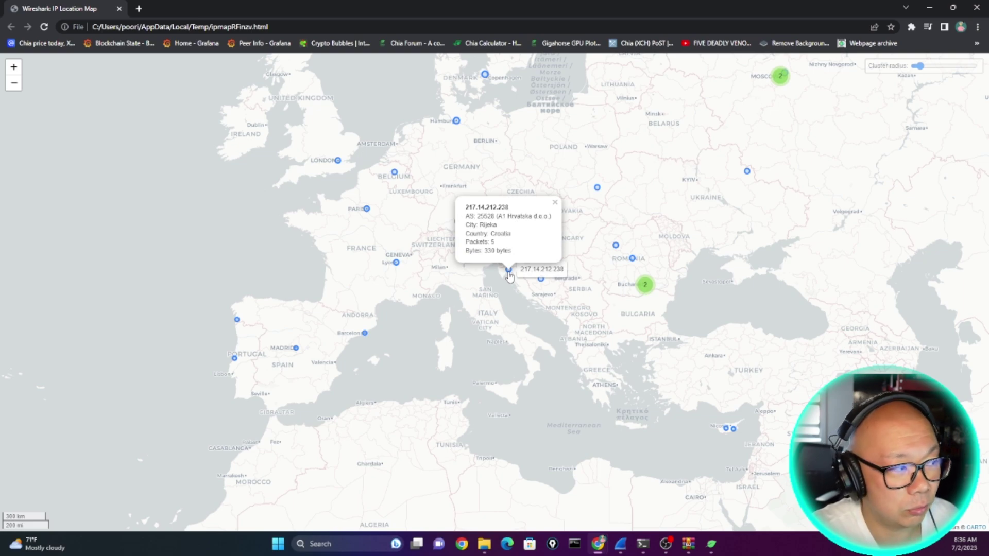
# Expand the three-endpoint cluster over Iran and the four-endpoint cluster over China to inspect their members.
pyautogui.scroll(-2, 508, 281)
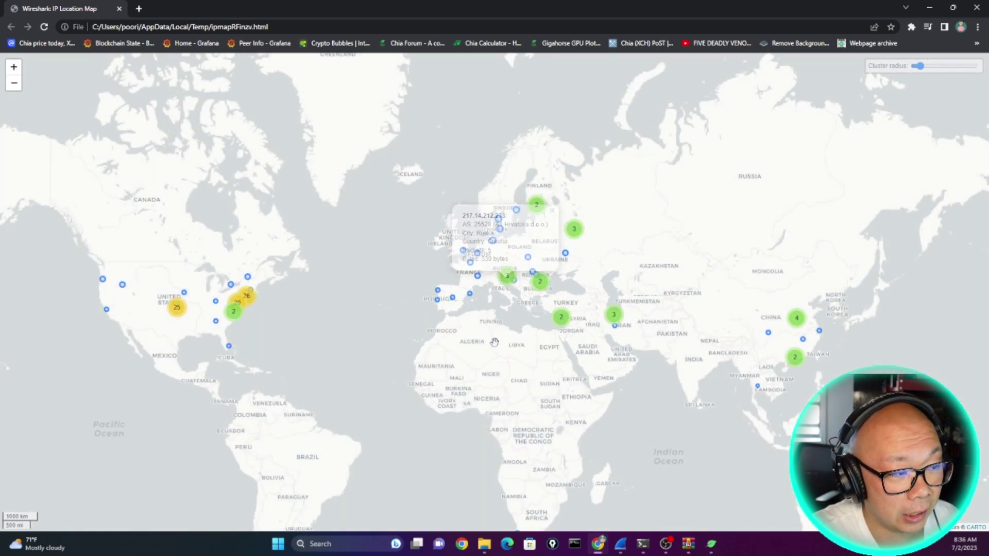
pyautogui.click(613, 315)
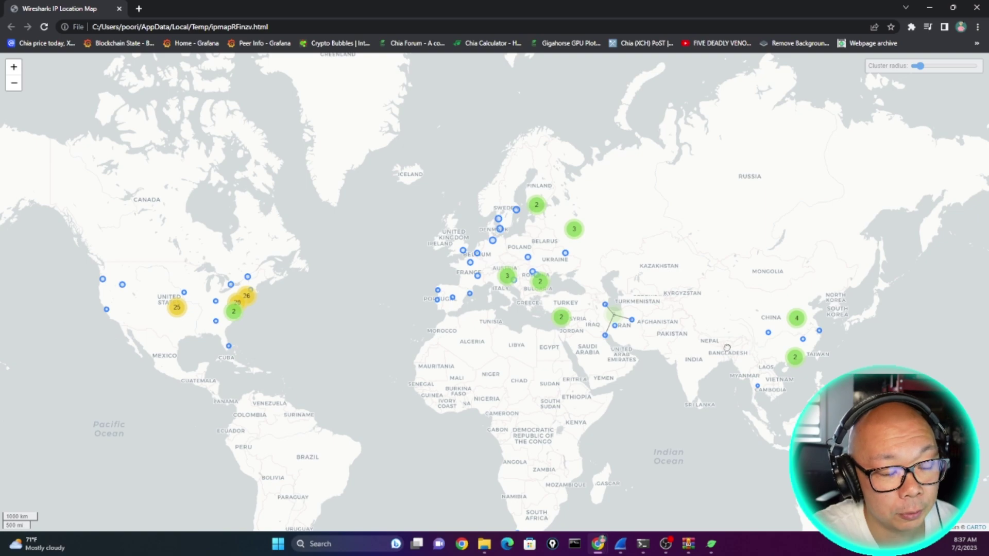
pyautogui.moveTo(755, 343); pyautogui.dragTo(627, 372)
pyautogui.click(674, 348)
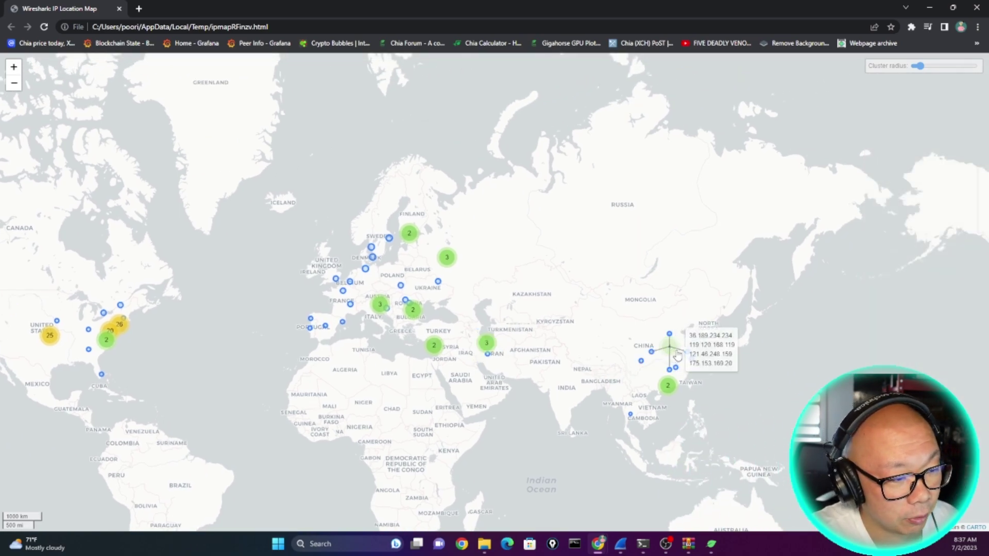
pyautogui.scroll(2, 679, 349)
pyautogui.scroll(-2, 561, 355)
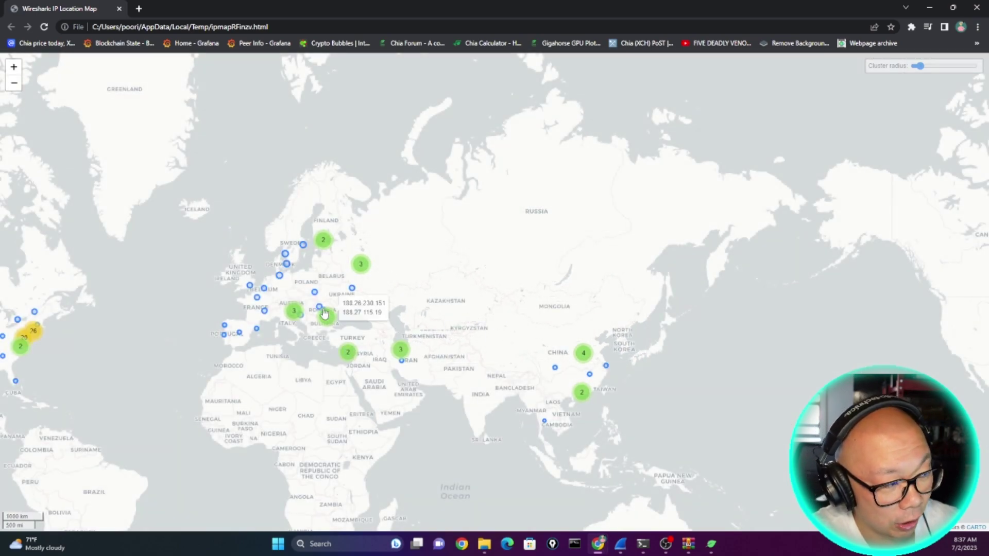
# Look over the European and Asian endpoints, then expand the China cluster and view the details of endpoint 36.189.234.234.
pyautogui.scroll(2, 337, 295)
pyautogui.scroll(-1, 344, 287)
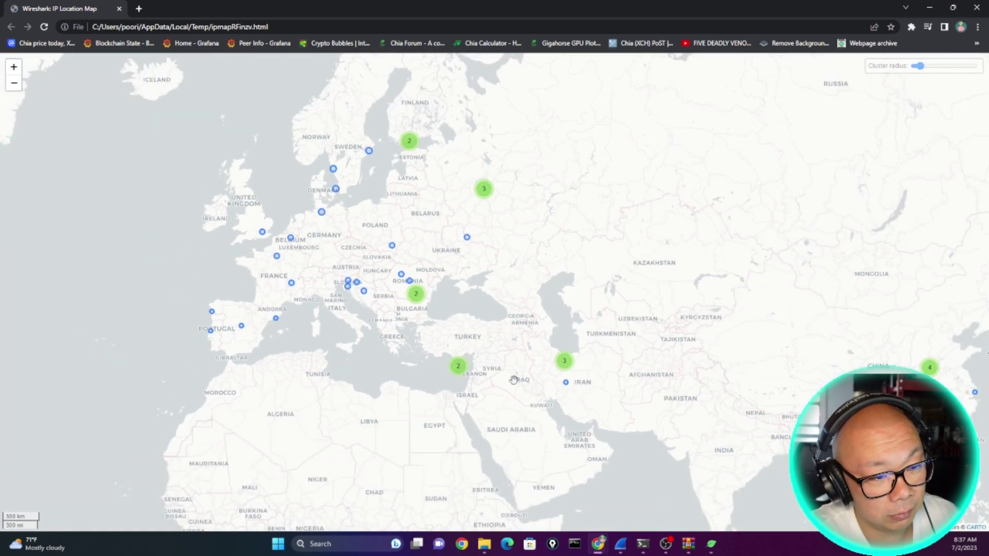
pyautogui.scroll(-1, 514, 379)
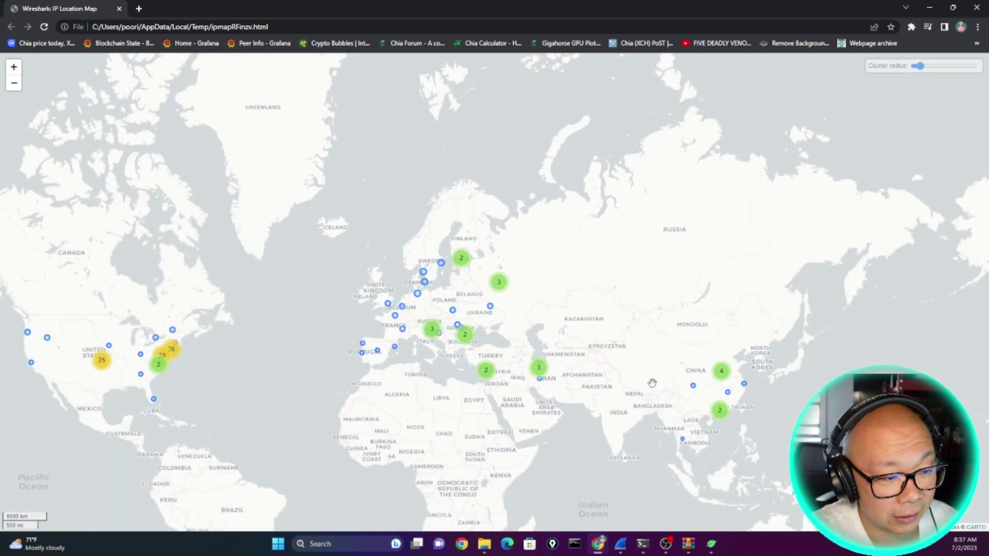
pyautogui.moveTo(648, 378); pyautogui.dragTo(553, 376)
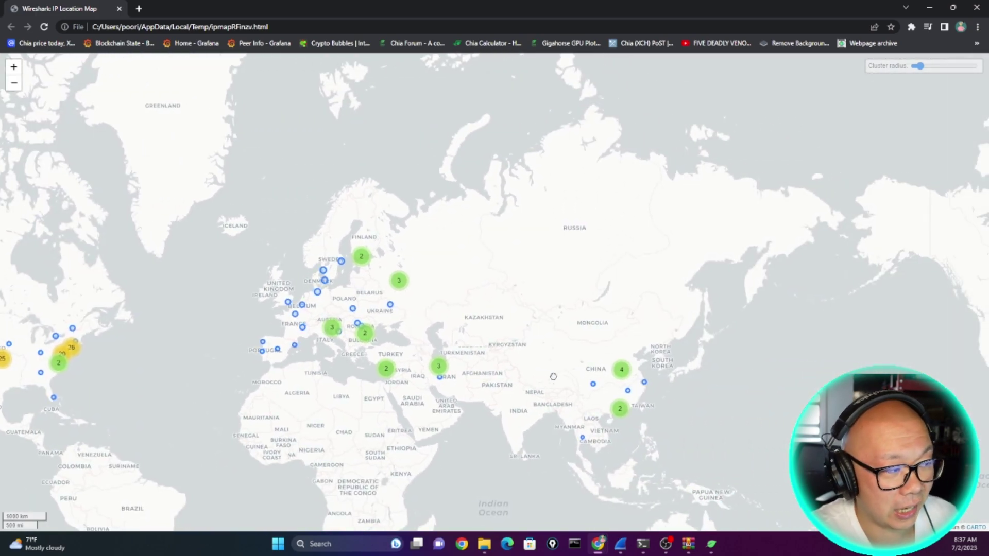
pyautogui.click(622, 371)
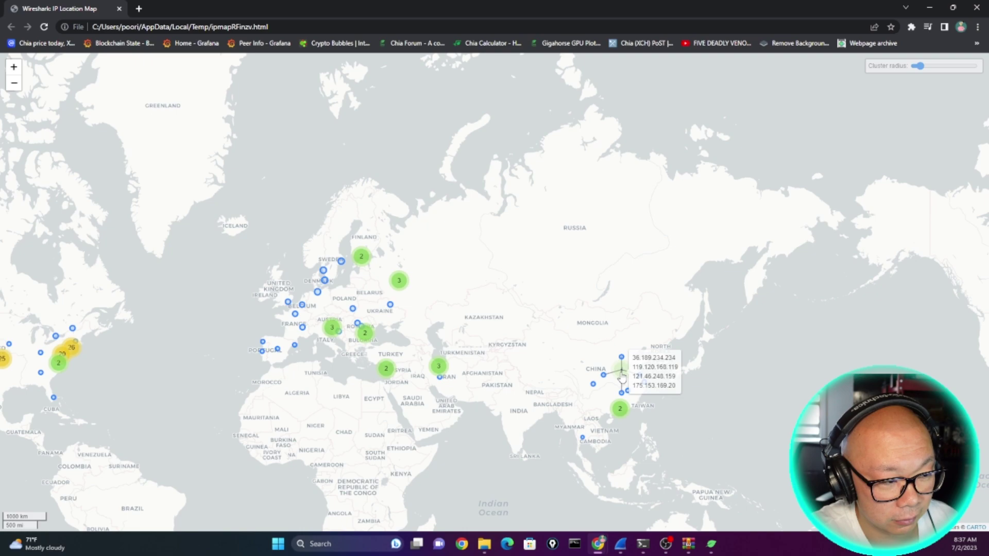
pyautogui.click(641, 377)
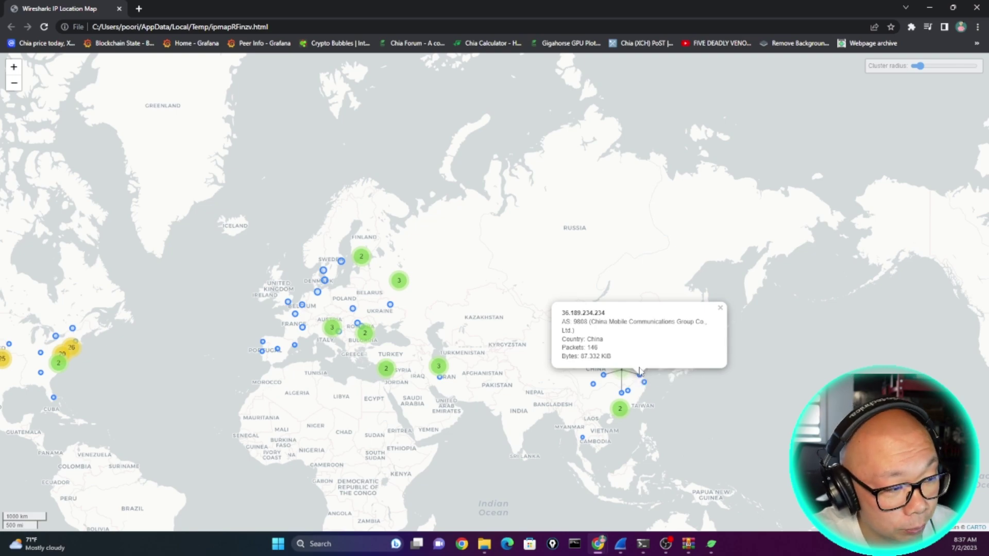
# Highlight the Packets line in the details of endpoint 36.189.234.234, and switch back to the Wireshark capture.
pyautogui.moveTo(600, 350); pyautogui.dragTo(571, 344)
pyautogui.rightClick(562, 345)
pyautogui.click(586, 356)
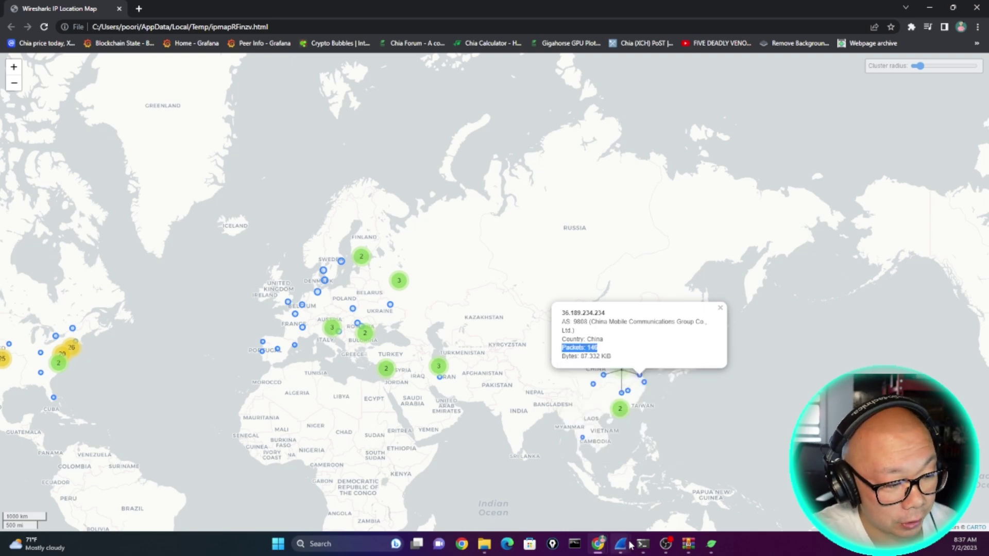
pyautogui.moveTo(621, 544)
pyautogui.click(536, 499)
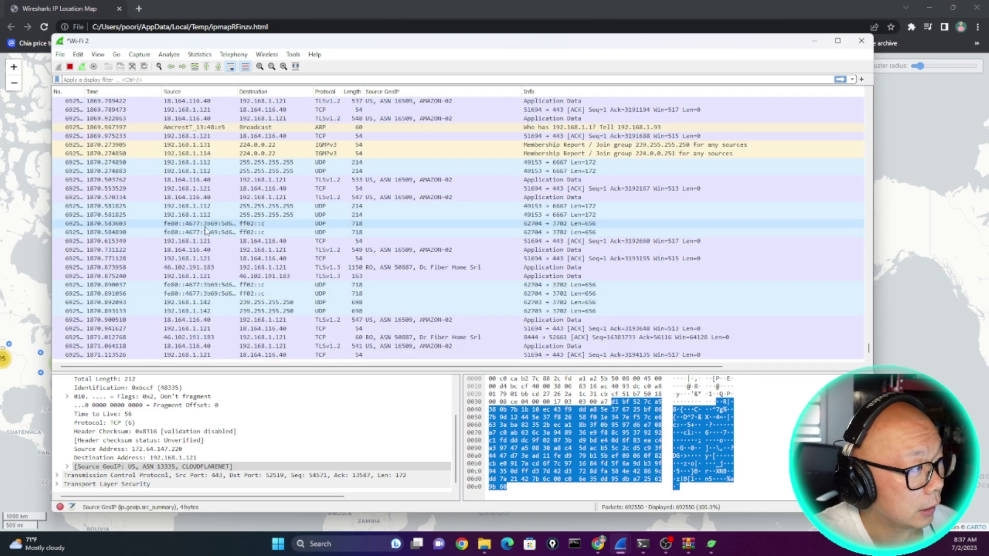
# Try to filter the captured packets by pasting the copied Packets line as a display filter, and clear the filter.
pyautogui.rightClick(213, 80)
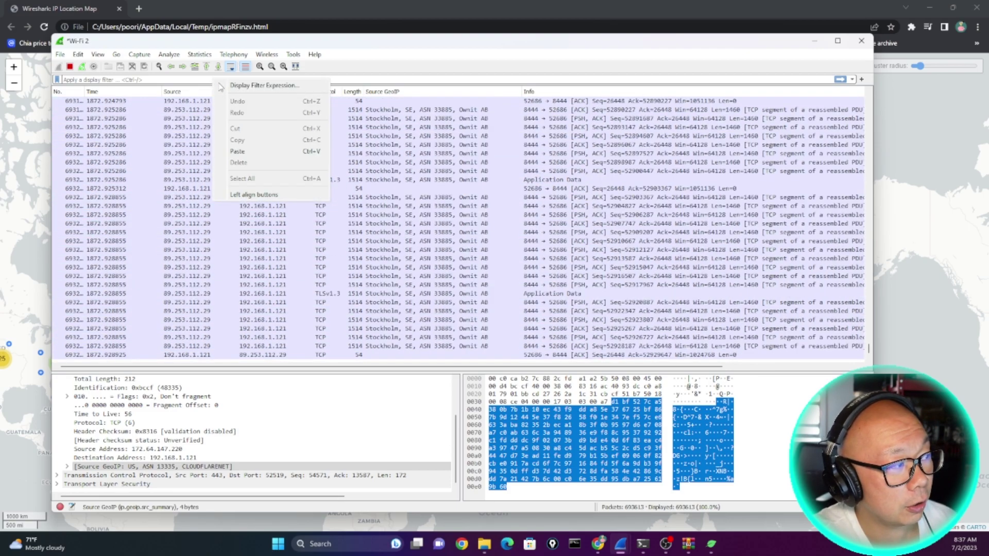
pyautogui.click(222, 83)
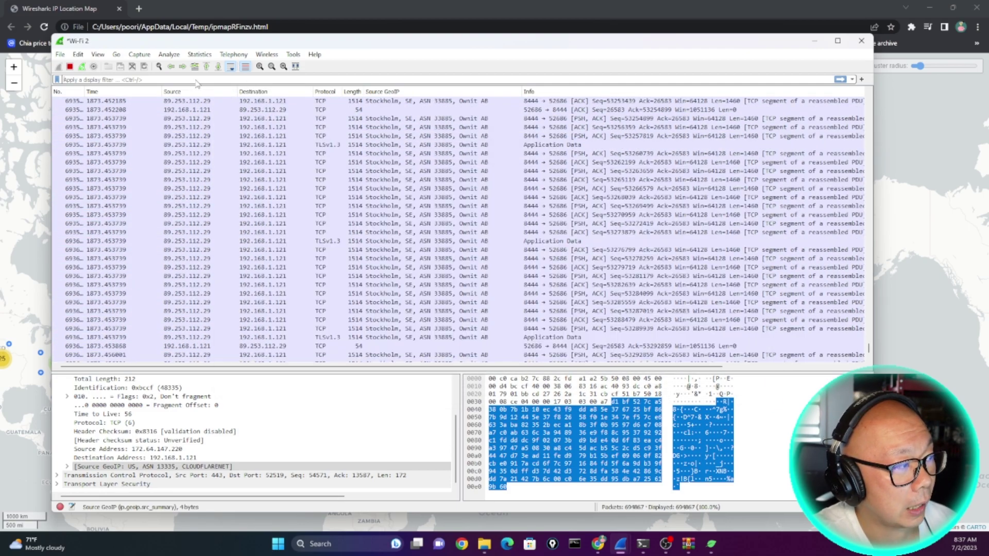
pyautogui.rightClick(190, 80)
pyautogui.click(203, 82)
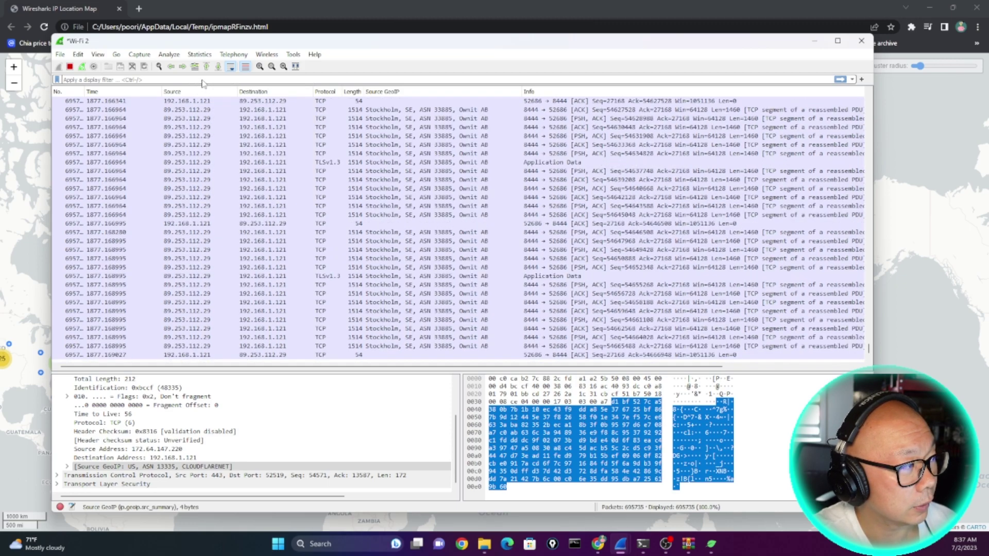
pyautogui.rightClick(205, 81)
pyautogui.click(229, 152)
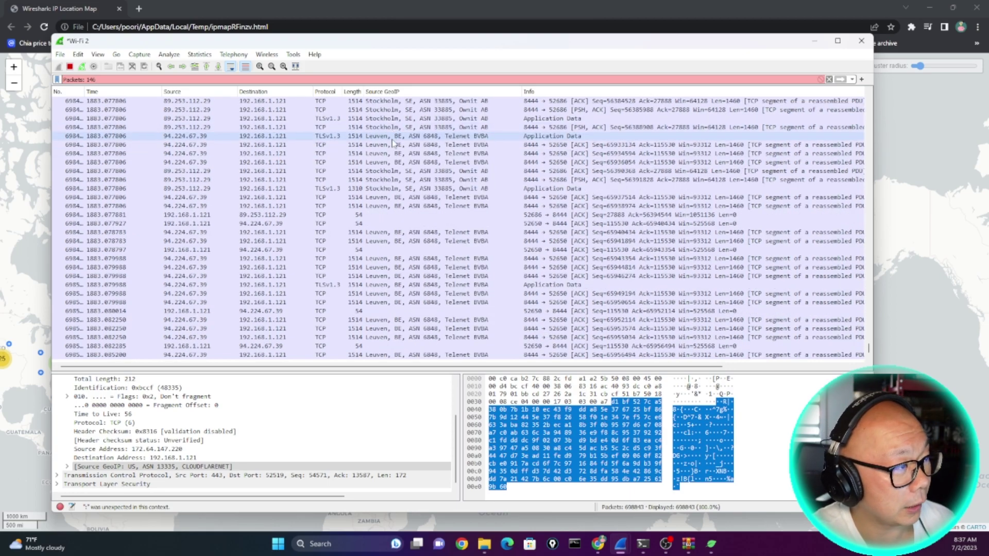
pyautogui.click(829, 79)
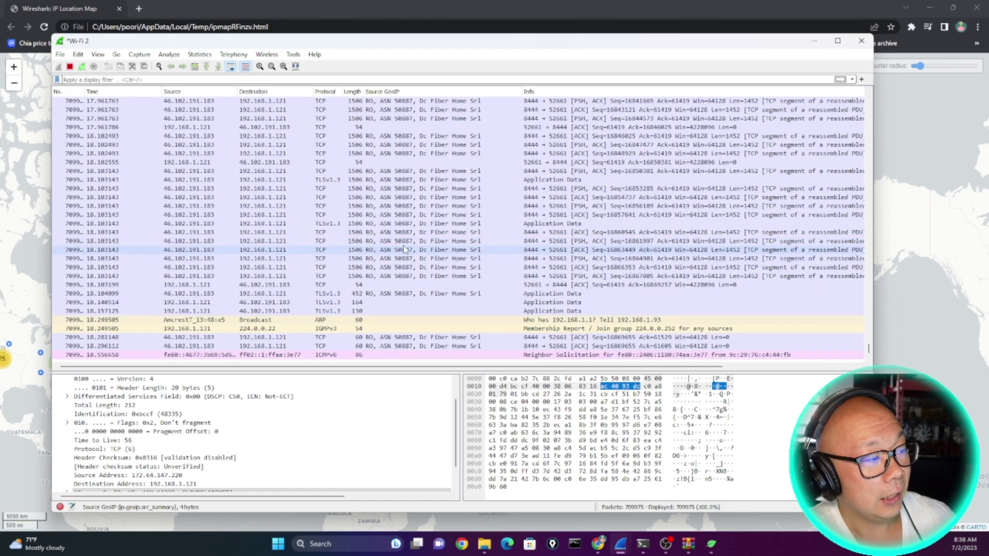
# Look through the earlier captured packets and compare their sources with the Source GeoIP column.
pyautogui.scroll(10, 469, 253)
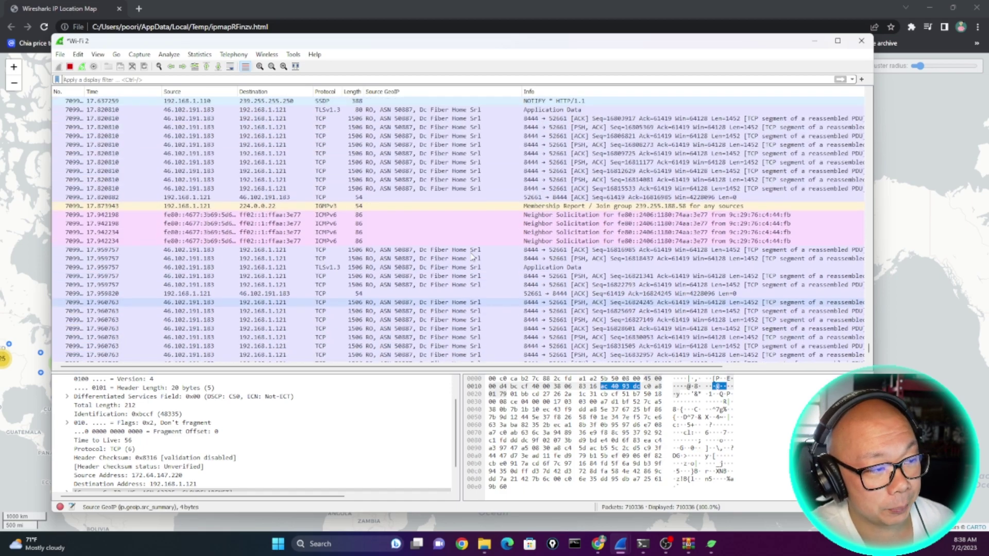
pyautogui.scroll(4, 444, 297)
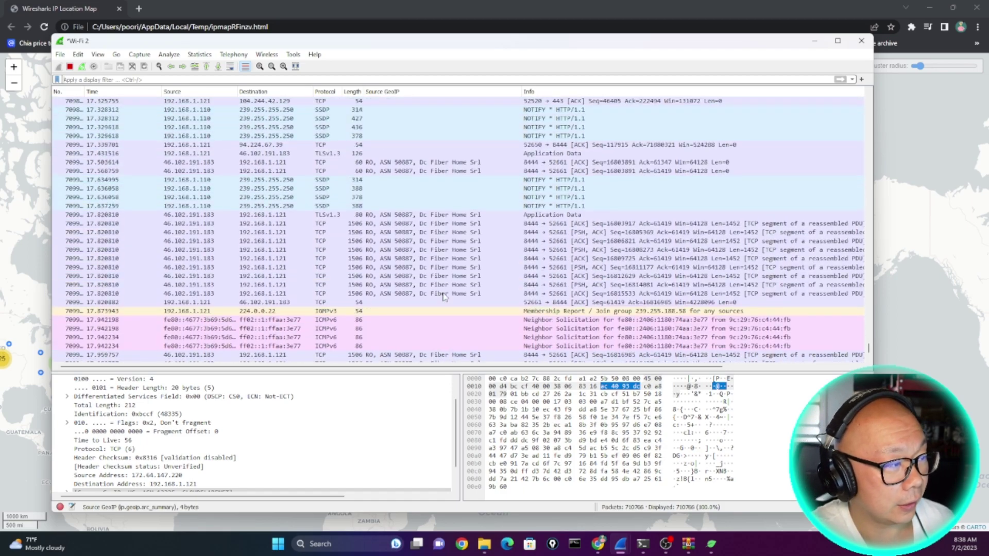
pyautogui.scroll(5, 444, 297)
pyautogui.scroll(-5, 429, 228)
pyautogui.scroll(-4, 417, 225)
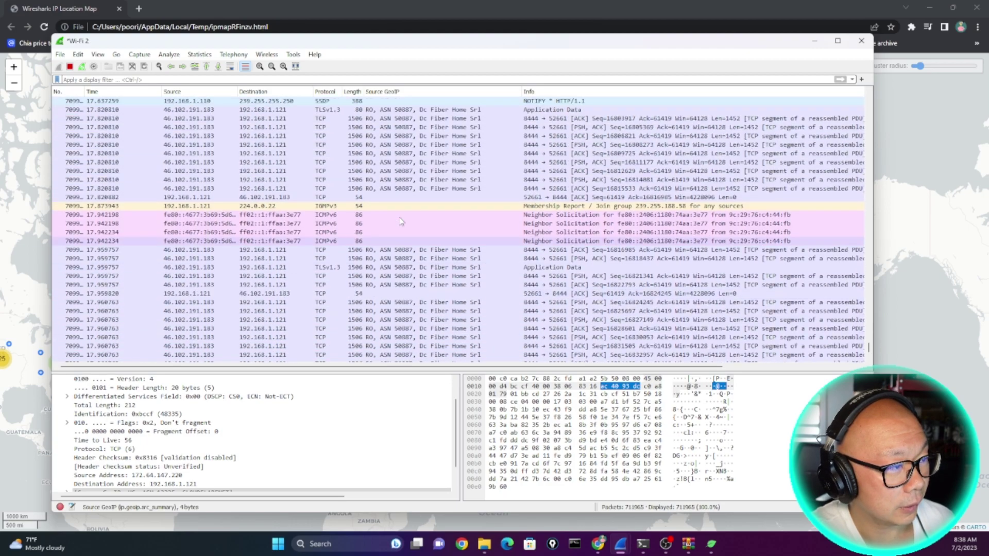
pyautogui.scroll(10, 412, 225)
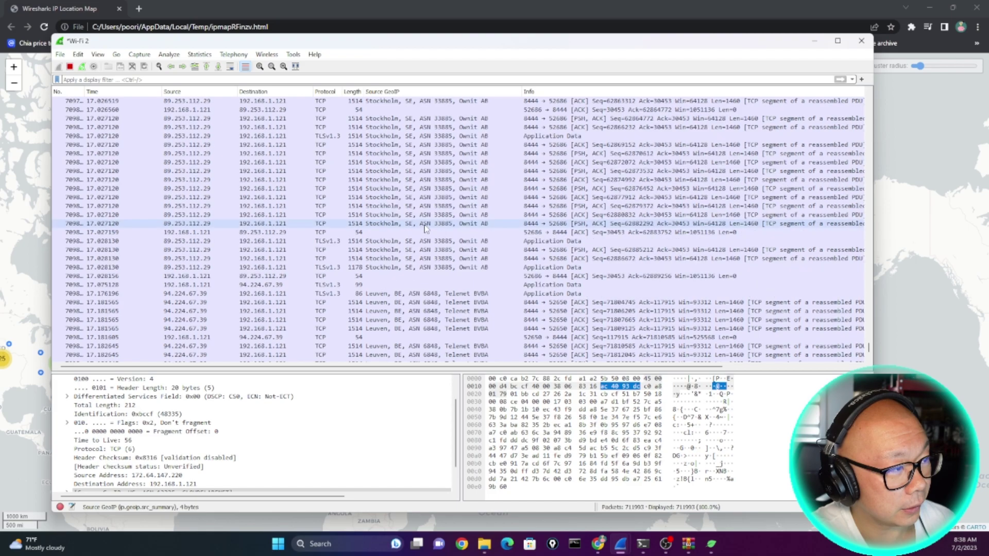
pyautogui.scroll(8, 426, 227)
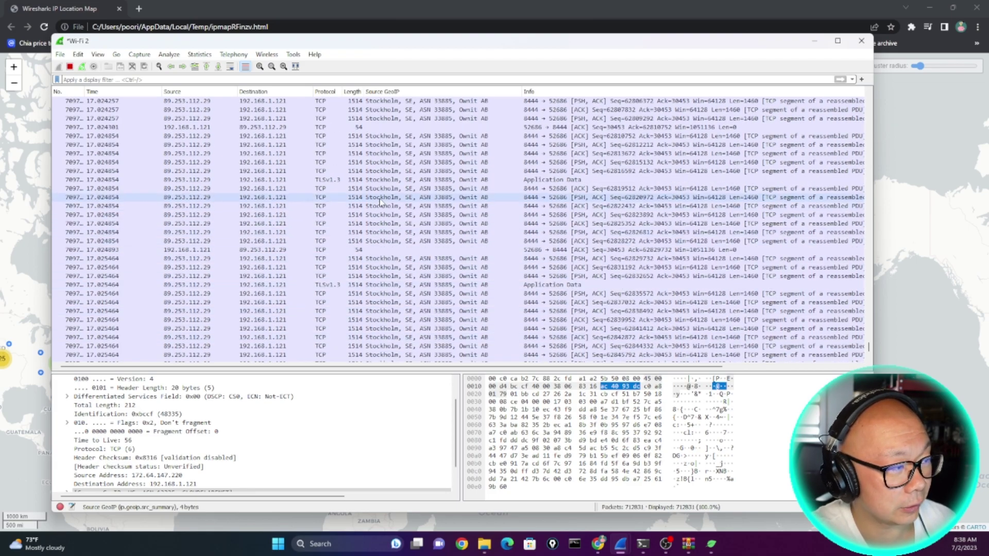
pyautogui.scroll(6, 382, 203)
# Select a Stockholm packet from 89.253.112.29 and examine its Source GeoIP entry in the packet details.
pyautogui.click(381, 197)
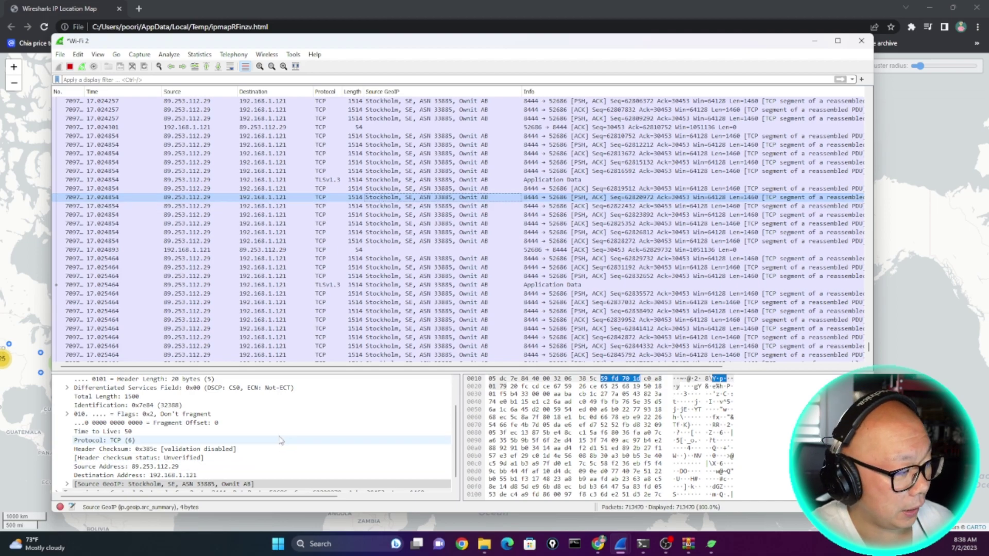
pyautogui.scroll(-1, 280, 441)
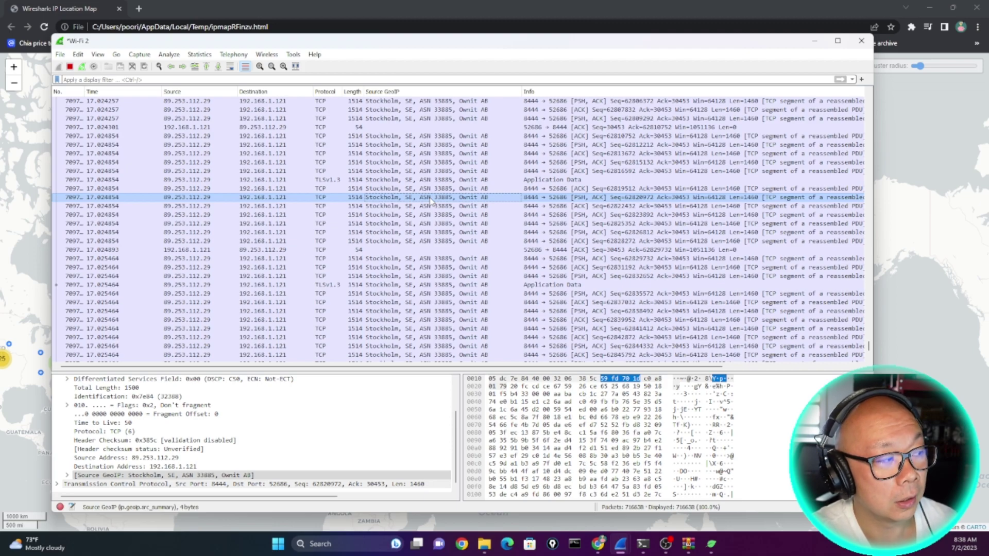
pyautogui.rightClick(431, 201)
pyautogui.click(378, 198)
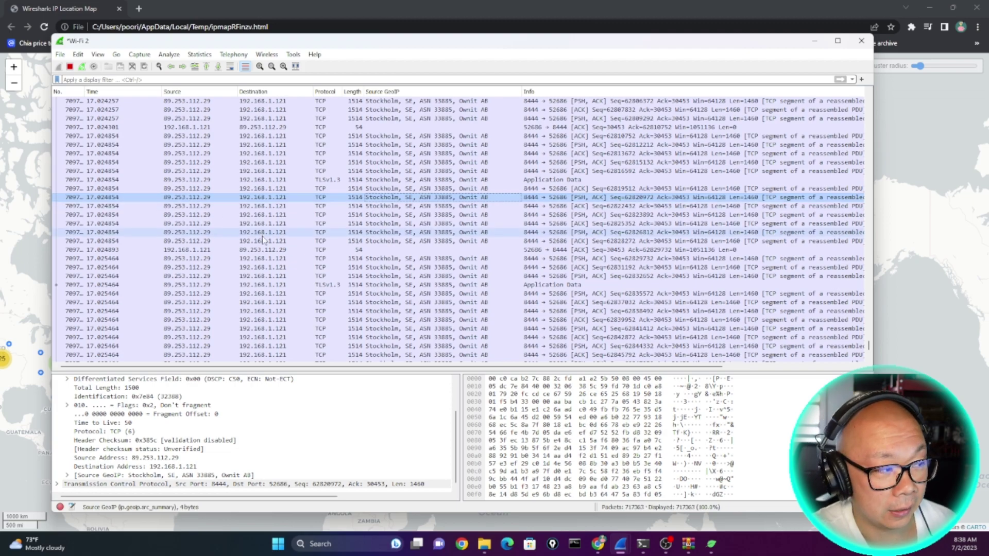
pyautogui.scroll(-3, 265, 260)
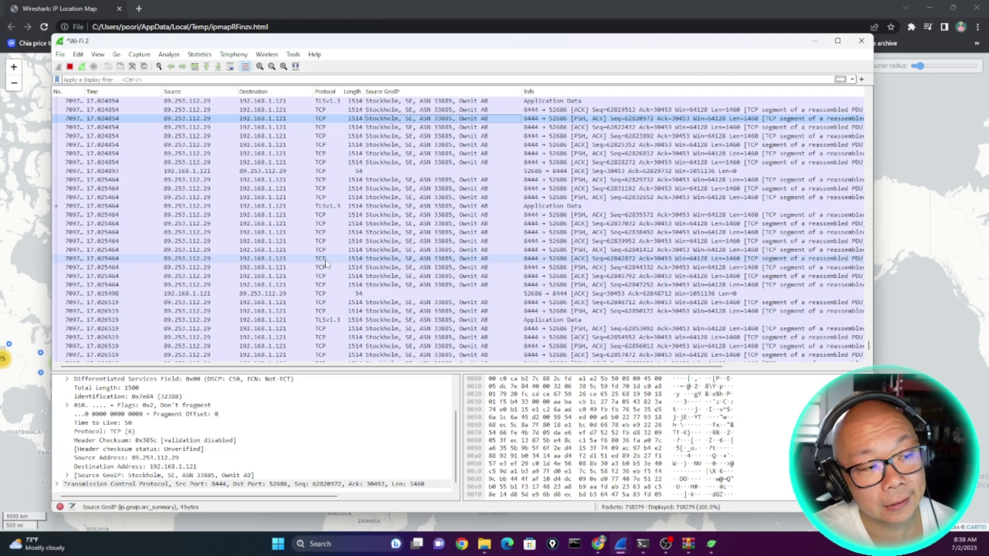
# Switch to the IP location map and view the details of endpoints 142.251.40.174 and 52.184.214.53 in the eastern United States.
pyautogui.click(903, 296)
pyautogui.moveTo(271, 398); pyautogui.dragTo(604, 268)
pyautogui.scroll(3, 372, 234)
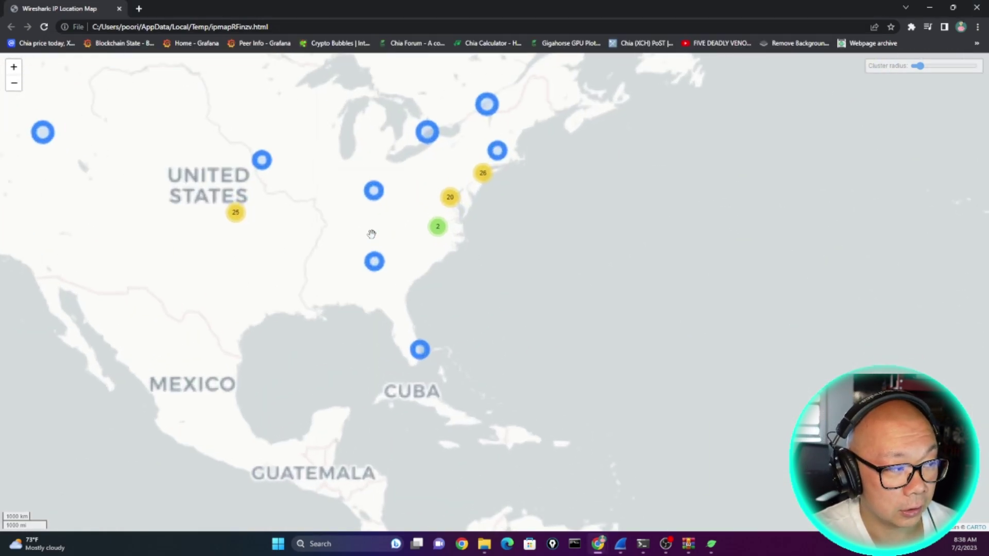
pyautogui.moveTo(499, 205); pyautogui.dragTo(442, 296)
pyautogui.click(404, 286)
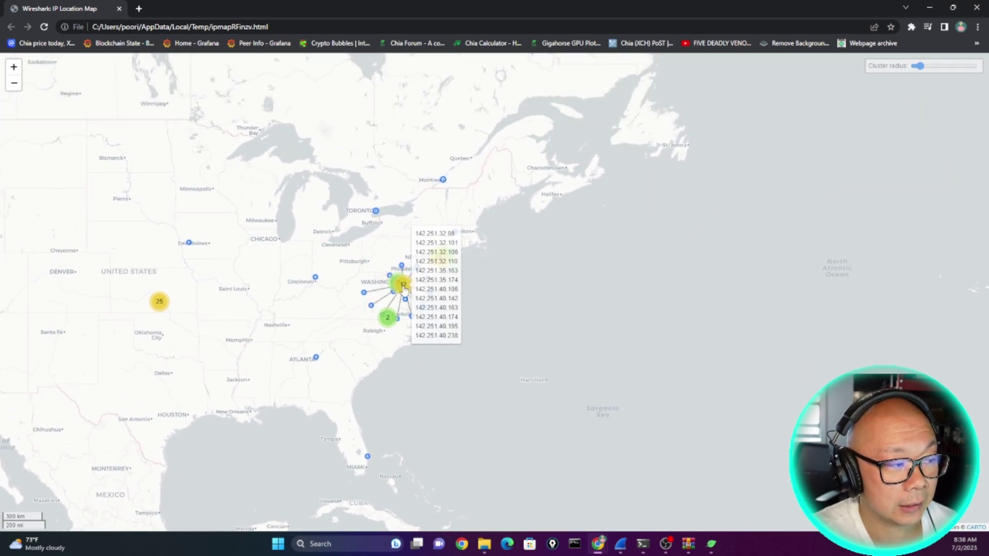
pyautogui.click(401, 265)
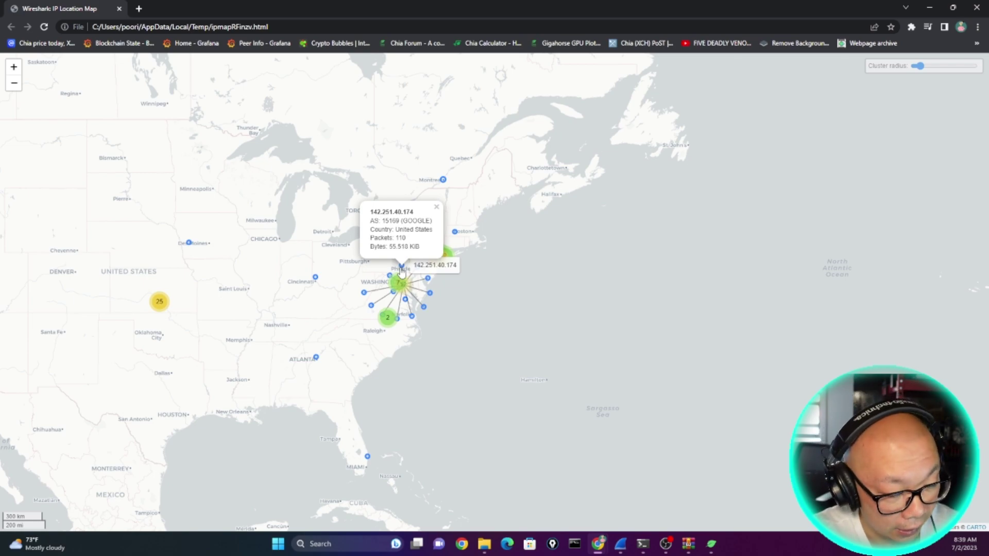
pyautogui.click(389, 322)
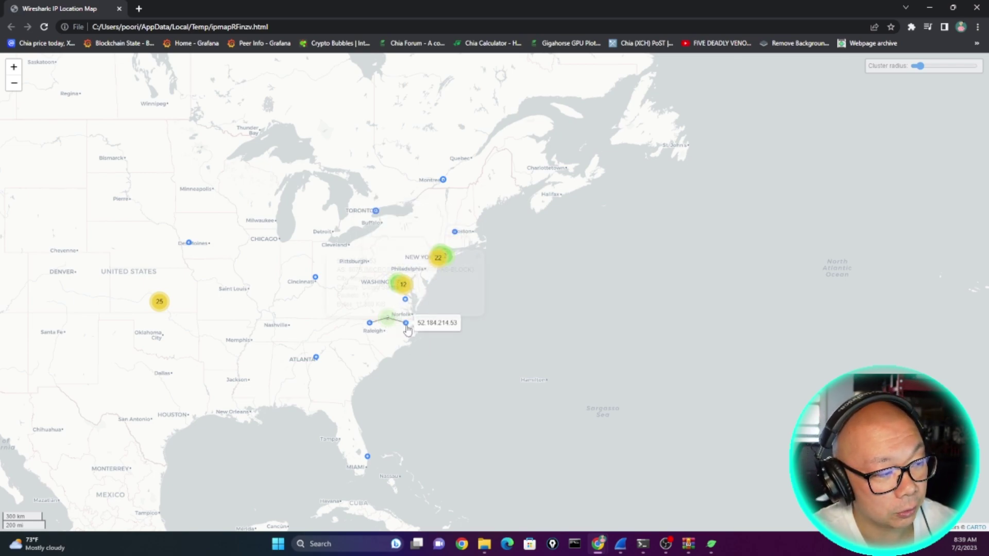
pyautogui.click(404, 324)
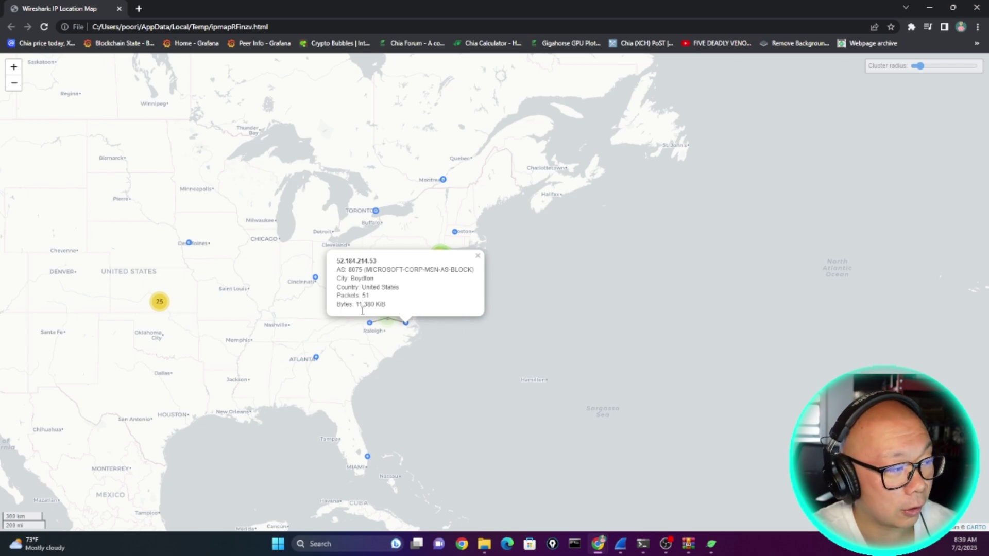
# Expand the central US and New York clusters to view the details of endpoints 143.204.146.16, 143.204.146.120 and 184.51.148.147.
pyautogui.click(161, 303)
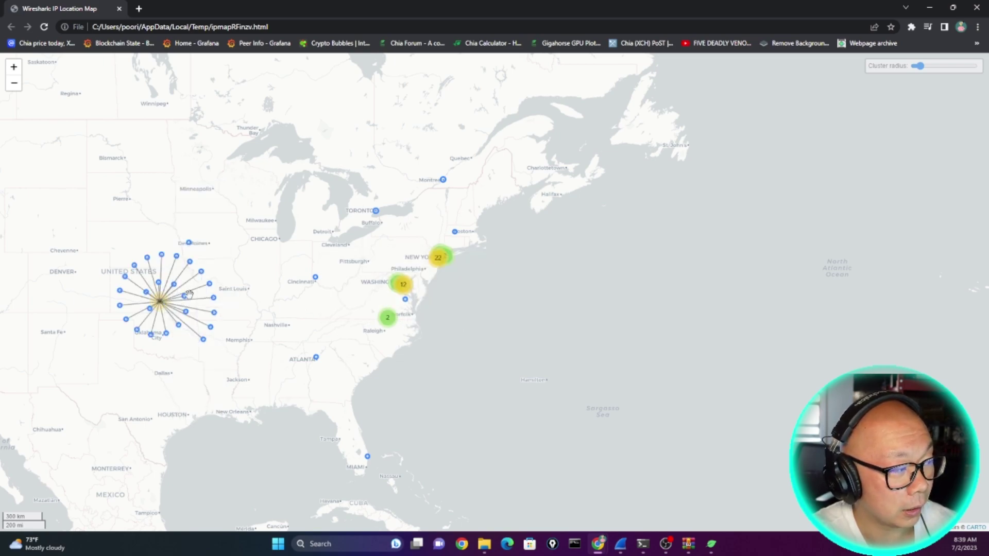
pyautogui.click(185, 299)
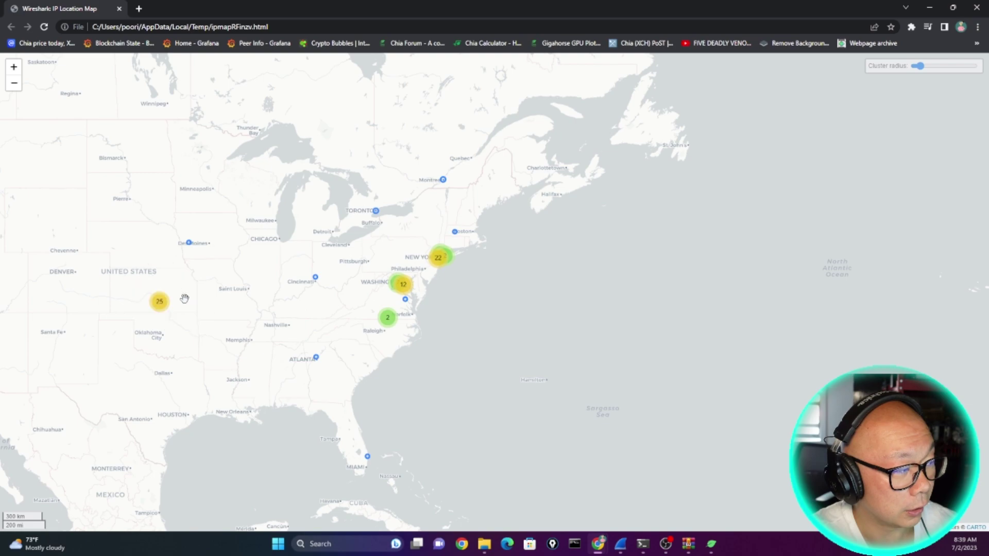
pyautogui.click(159, 301)
pyautogui.click(185, 297)
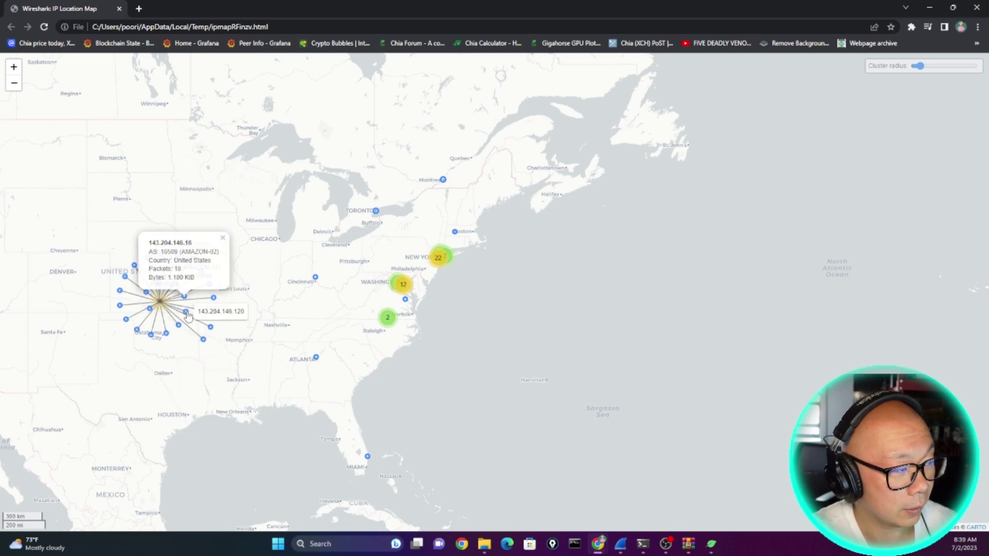
pyautogui.click(186, 311)
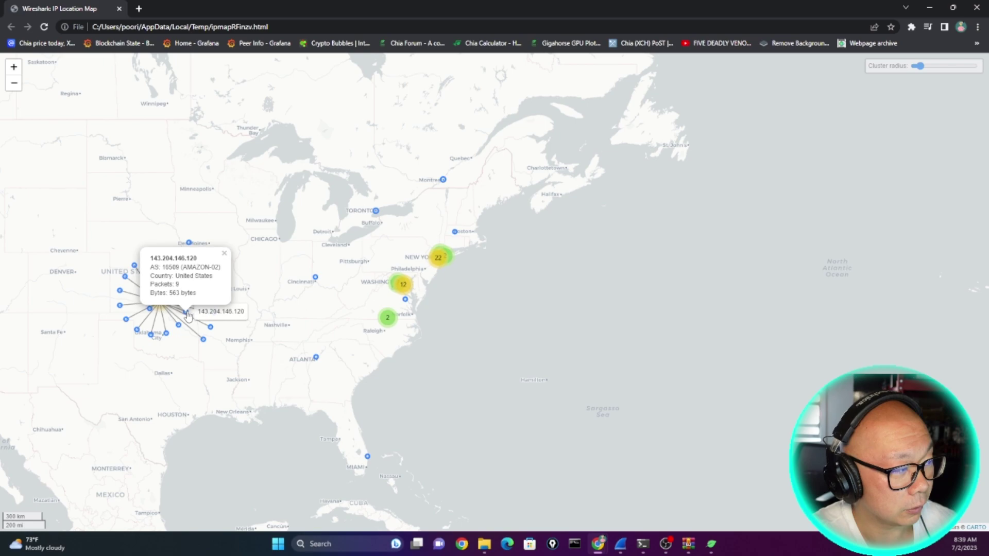
pyautogui.click(229, 375)
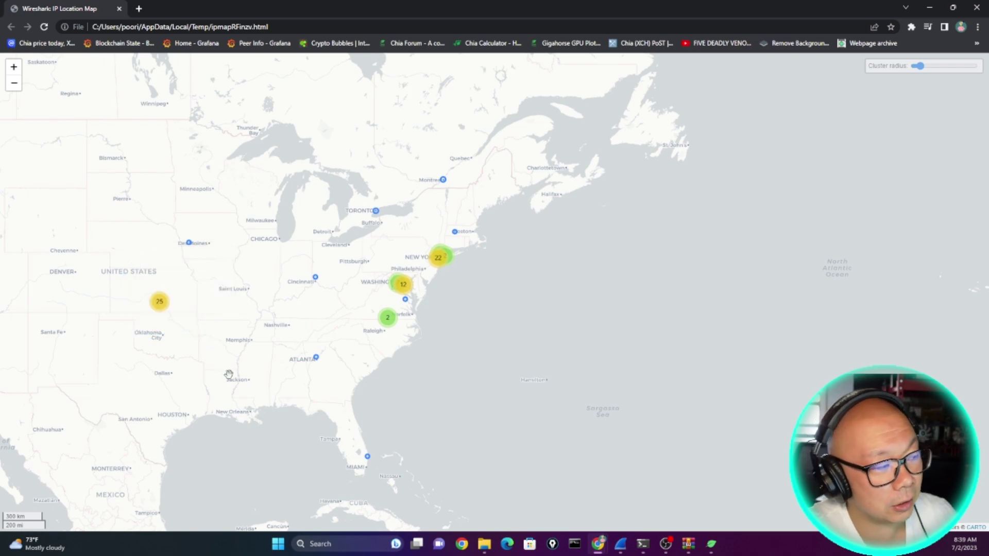
pyautogui.click(438, 257)
pyautogui.click(440, 212)
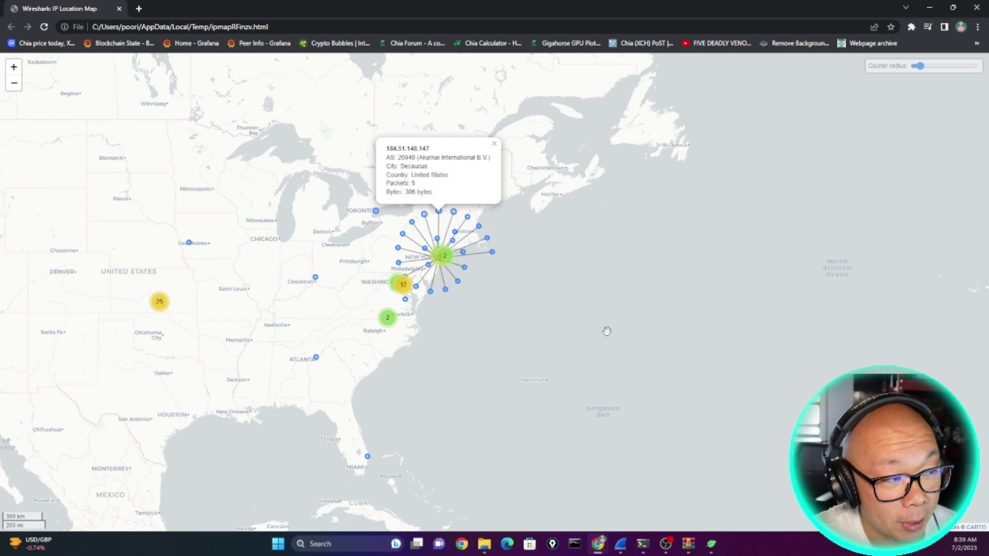
# Expand the two-endpoint cluster over Finland, view the details of endpoint 135.181.19.184 and highlight its IP address.
pyautogui.moveTo(607, 331); pyautogui.dragTo(402, 342)
pyautogui.scroll(-3, 402, 338)
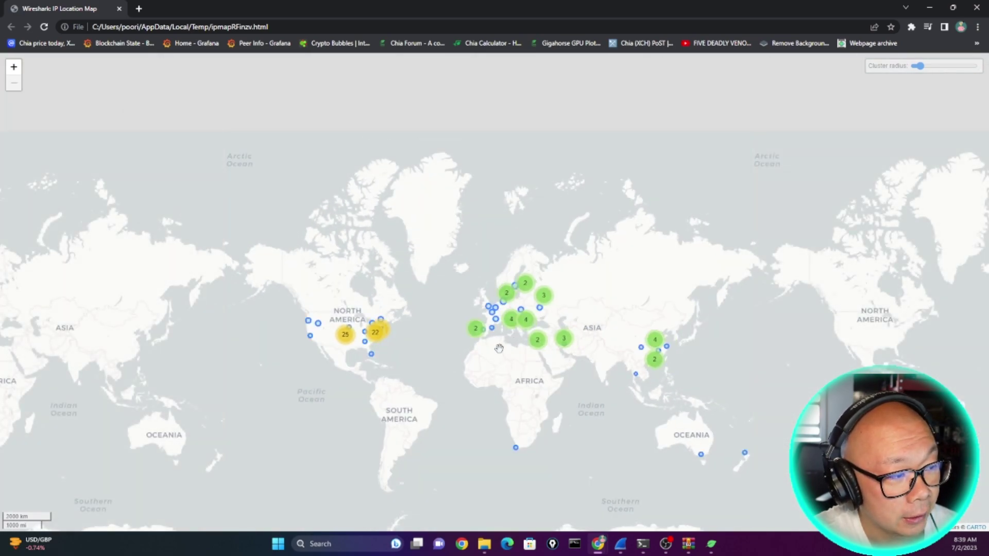
pyautogui.scroll(3, 489, 306)
pyautogui.moveTo(447, 370); pyautogui.dragTo(448, 268)
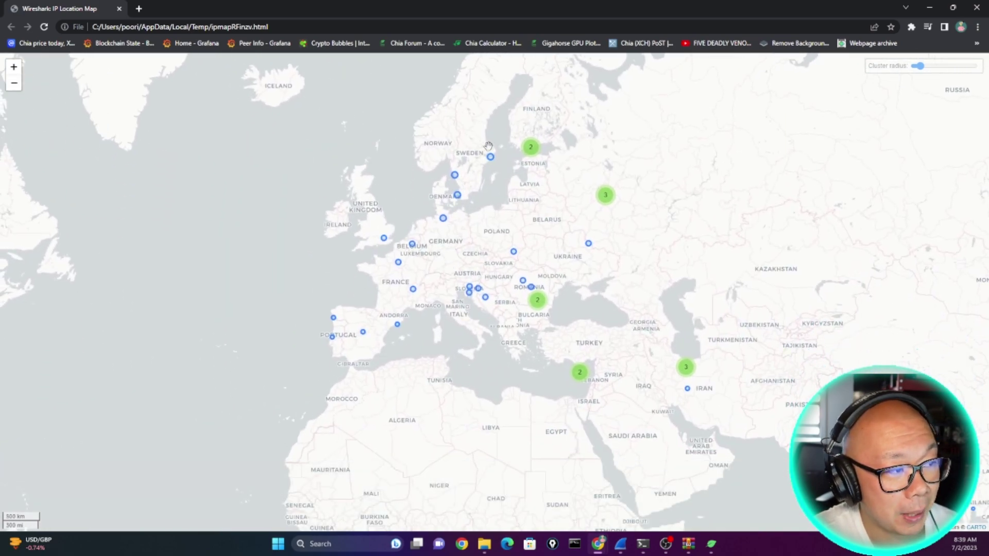
pyautogui.click(530, 148)
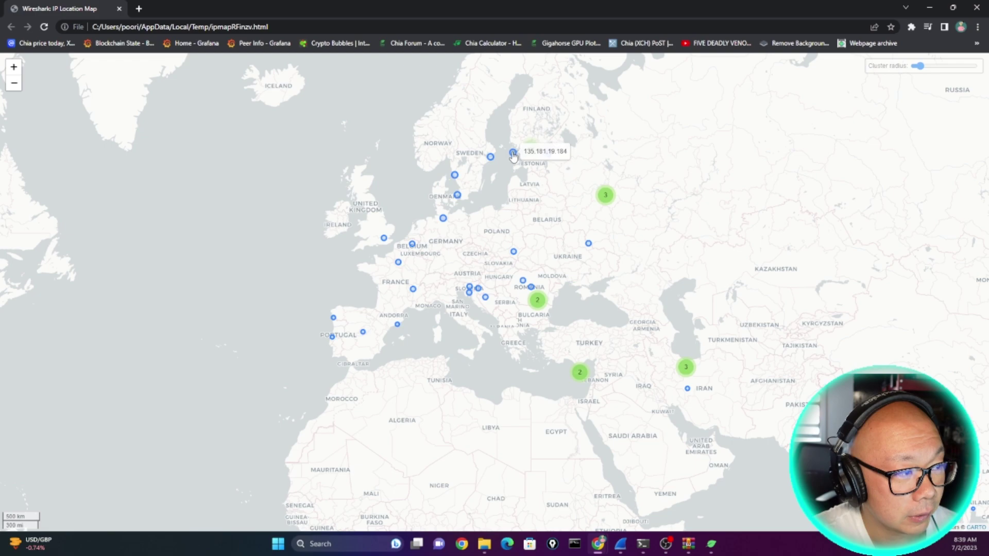
pyautogui.click(514, 153)
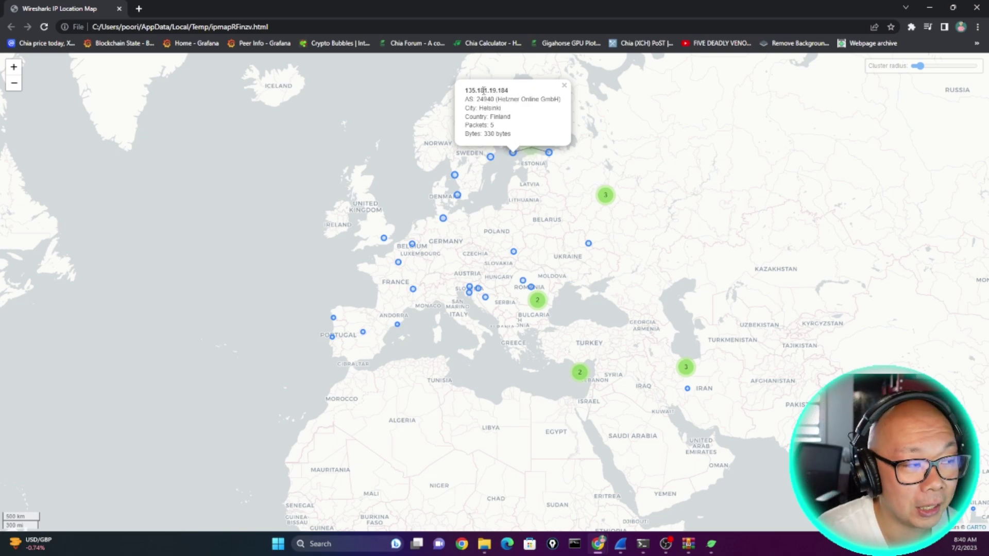
pyautogui.moveTo(511, 94); pyautogui.dragTo(464, 91)
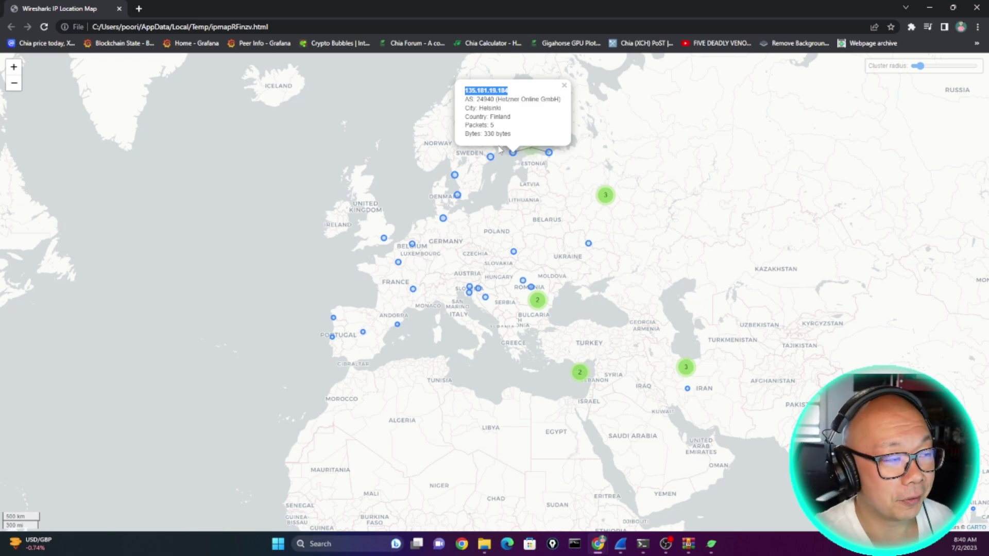
# Switch to the Wireshark capture to look at the newest packets, and bring up the Chia wallet window.
pyautogui.click(621, 544)
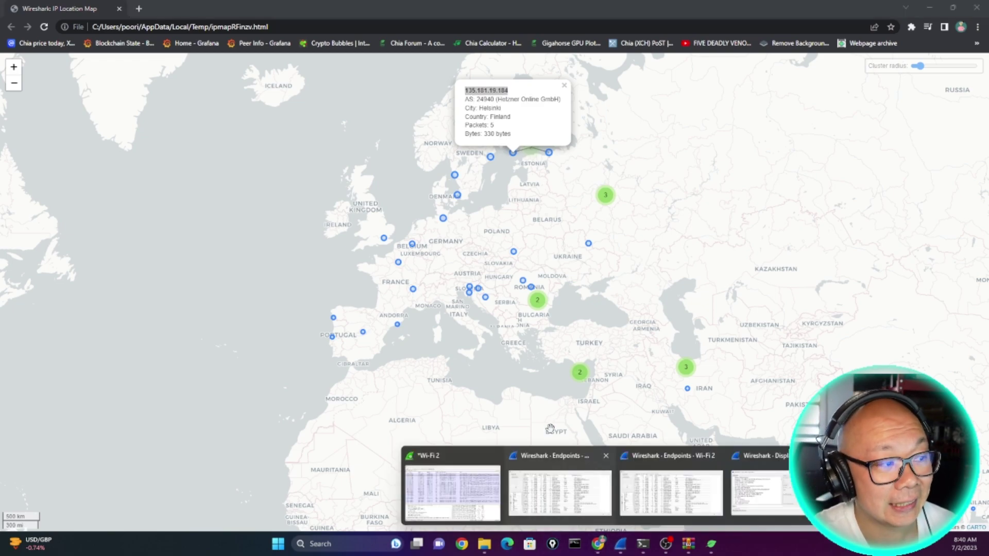
pyautogui.click(472, 506)
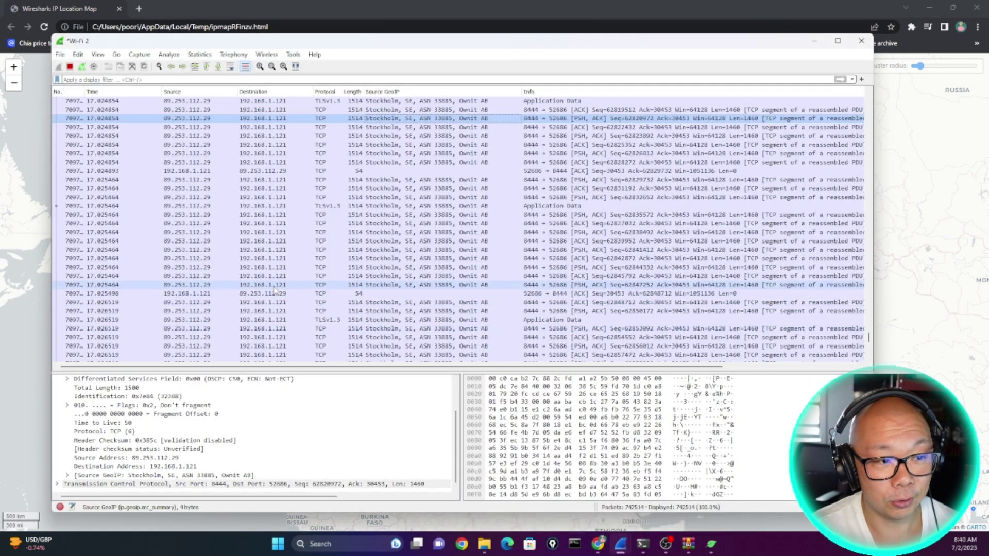
pyautogui.scroll(-5, 663, 315)
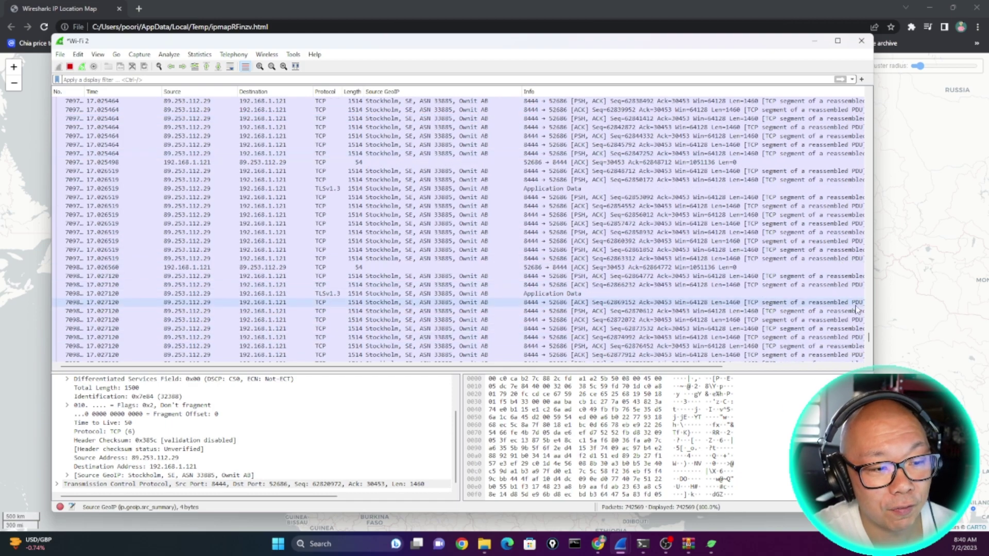
pyautogui.moveTo(870, 338); pyautogui.dragTo(870, 357)
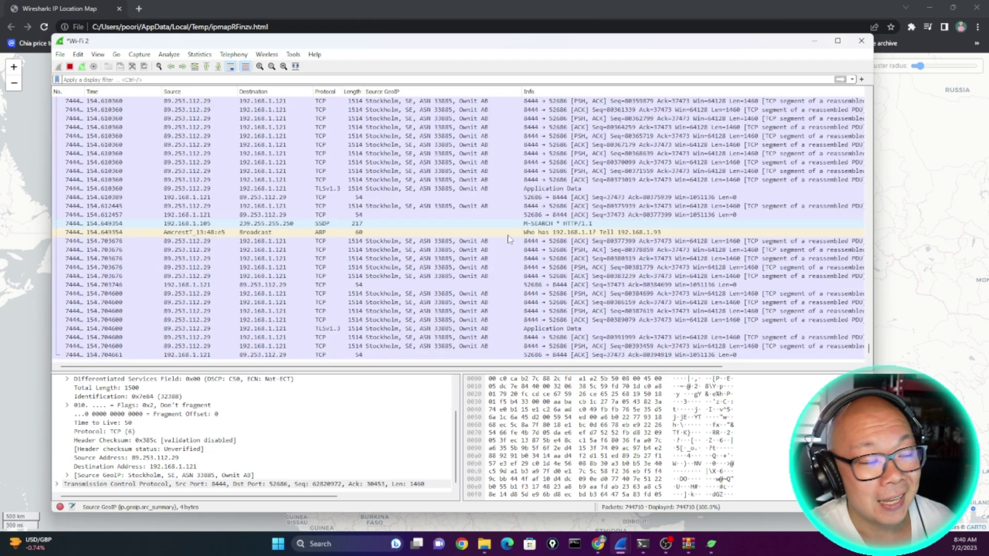
pyautogui.click(711, 544)
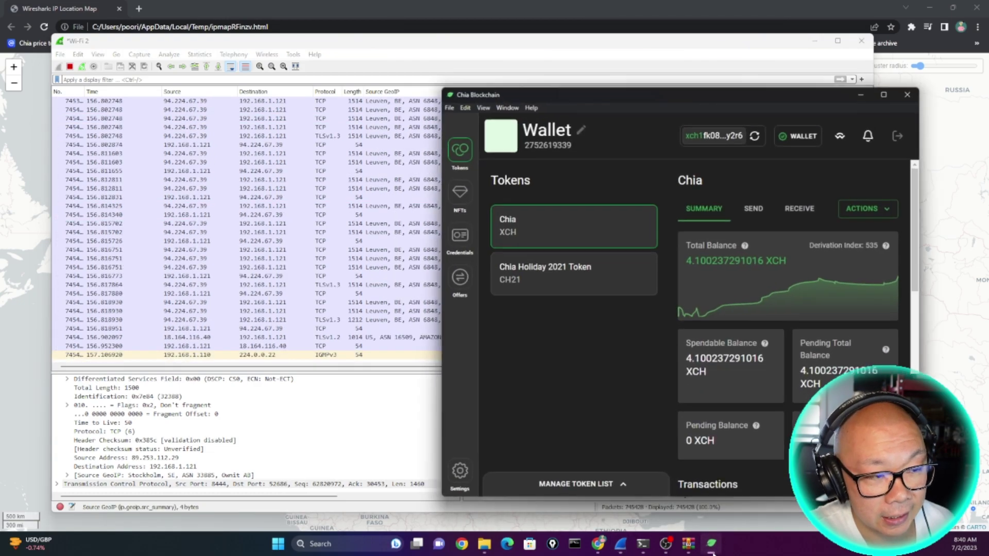